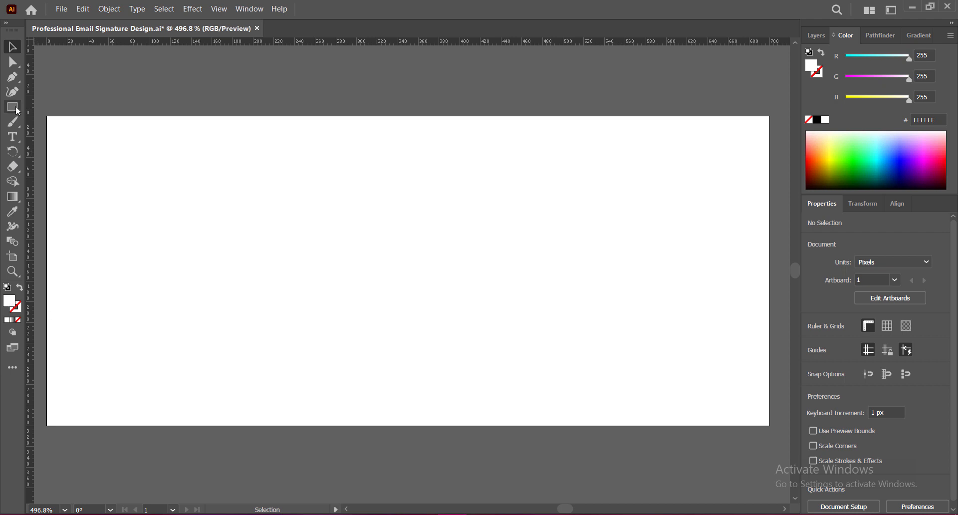
Draw a rectangle covering the artboard and give it a gradient fill at -90°
click(17, 109)
drag(48, 117, 770, 425)
key(v)
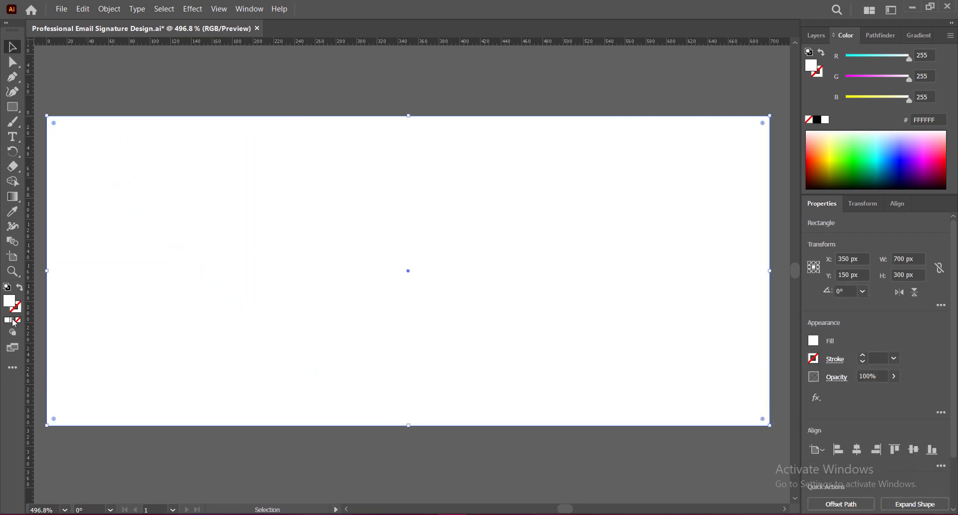
click(13, 322)
click(894, 104)
click(915, 293)
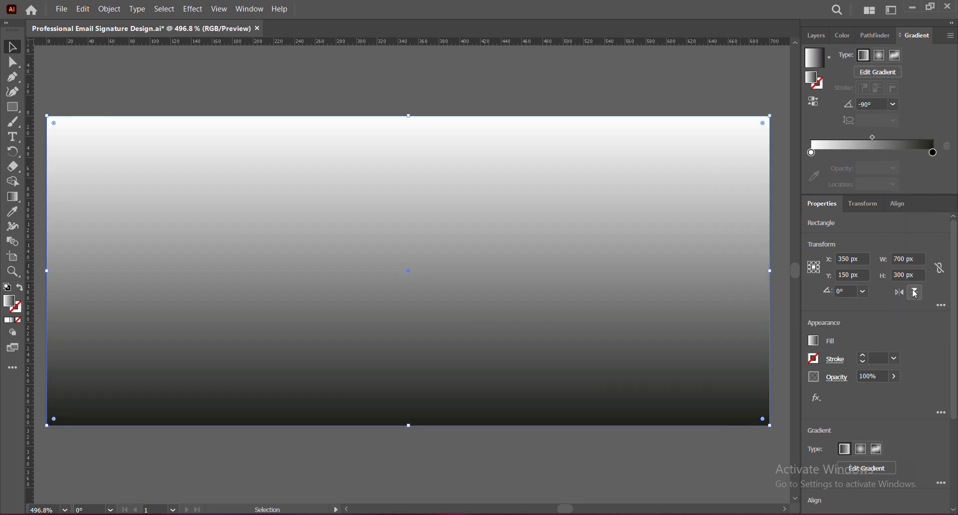
Set the gradient's end stop to dark purple #15002A using the RGB sliders
double_click(933, 152)
click(860, 200)
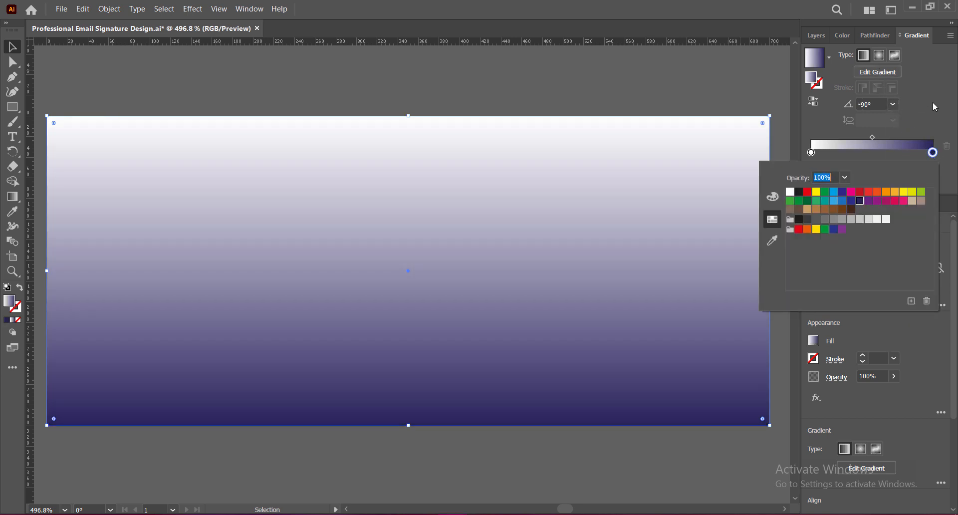
click(933, 151)
click(846, 37)
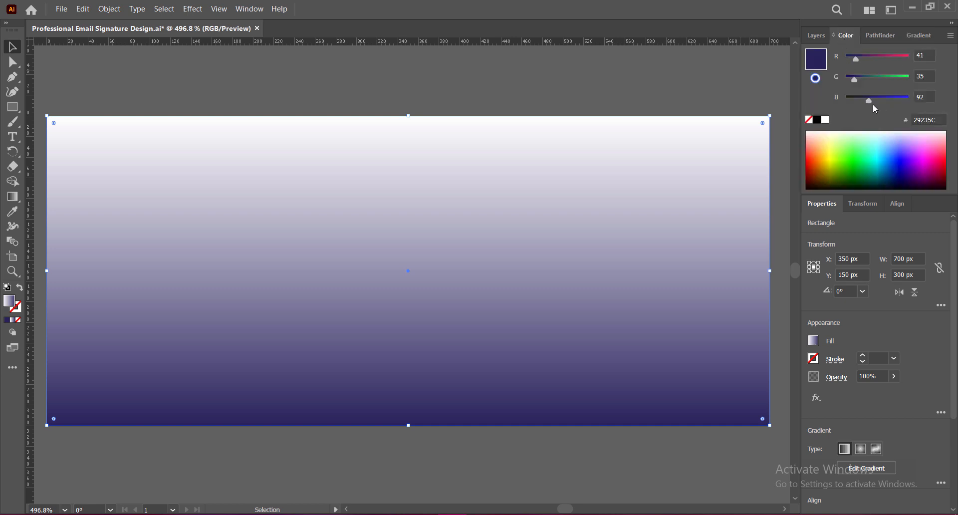
drag(870, 101, 849, 84)
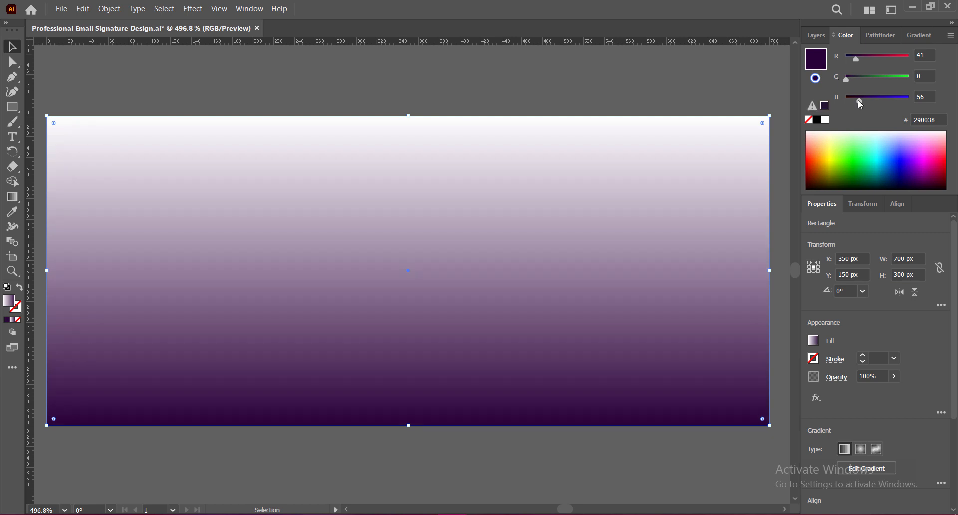
drag(856, 59, 850, 62)
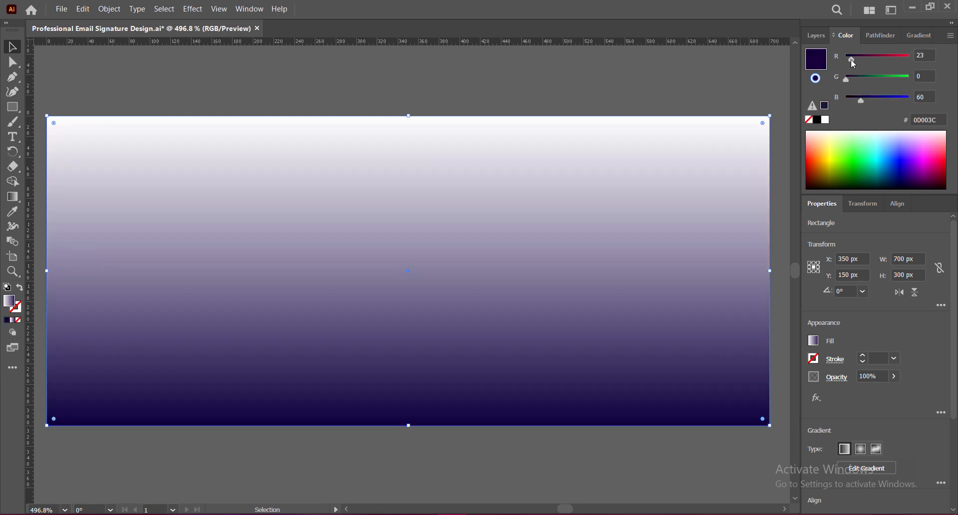
drag(849, 60, 851, 61)
drag(862, 99, 858, 99)
drag(858, 101, 858, 103)
click(921, 35)
Set the gradient's start stop to violet #4B0083 using the RGB sliders
double_click(812, 153)
click(852, 201)
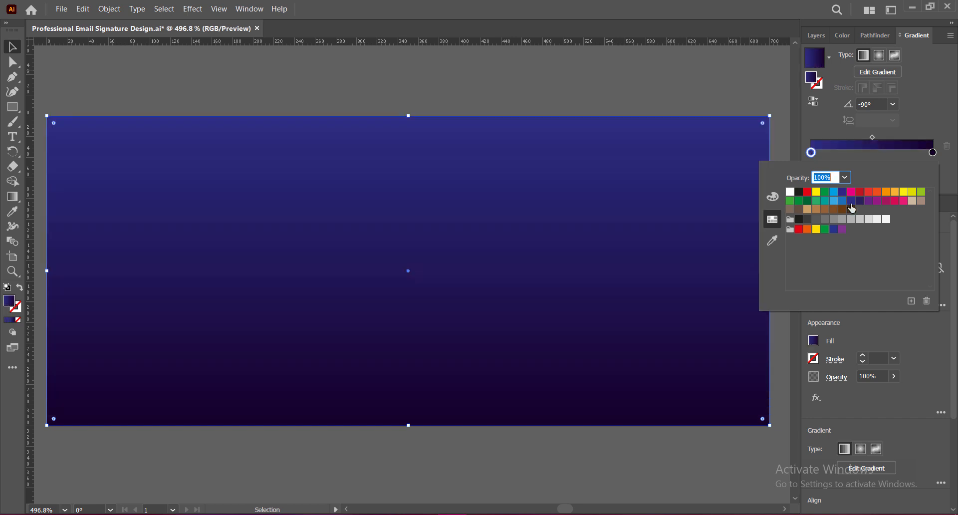
click(933, 100)
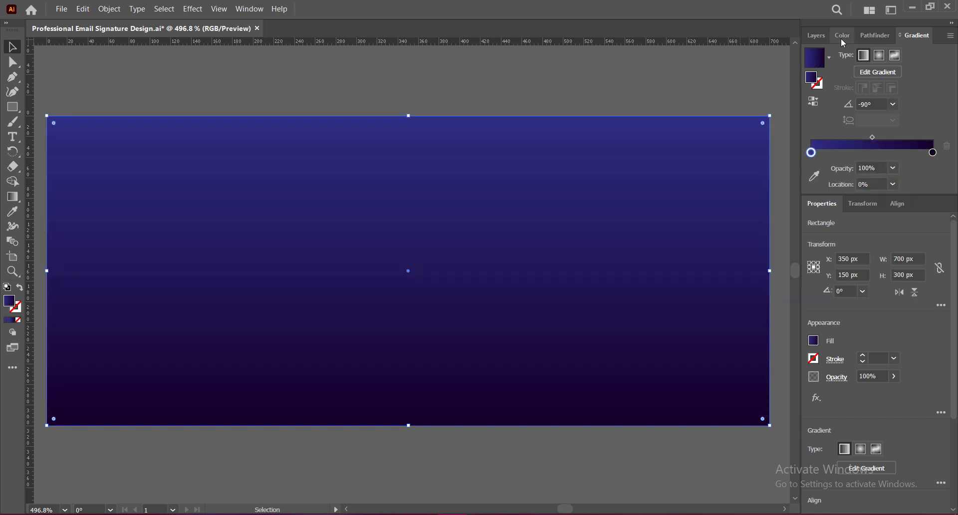
click(842, 38)
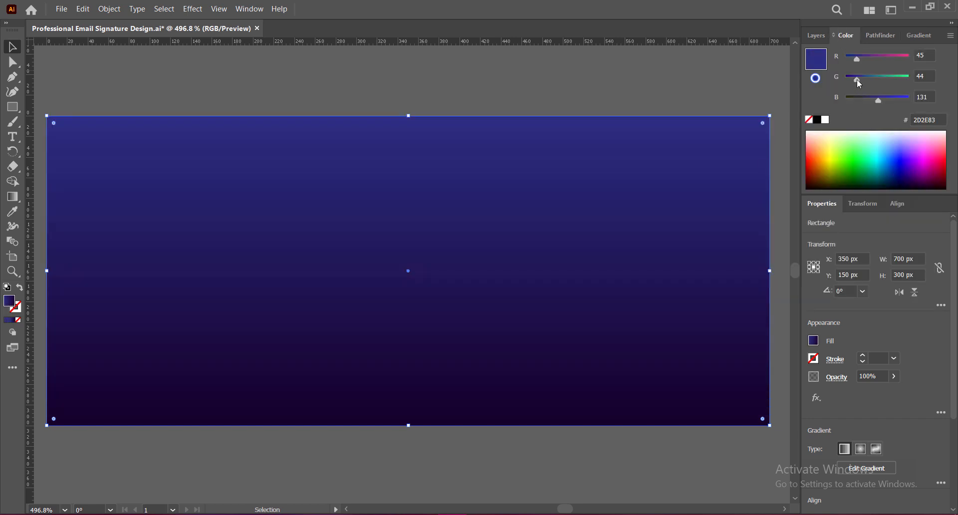
mouse_move(858, 80)
mouse_down()
mouse_move(866, 59)
mouse_move(848, 83)
mouse_move(841, 79)
mouse_up()
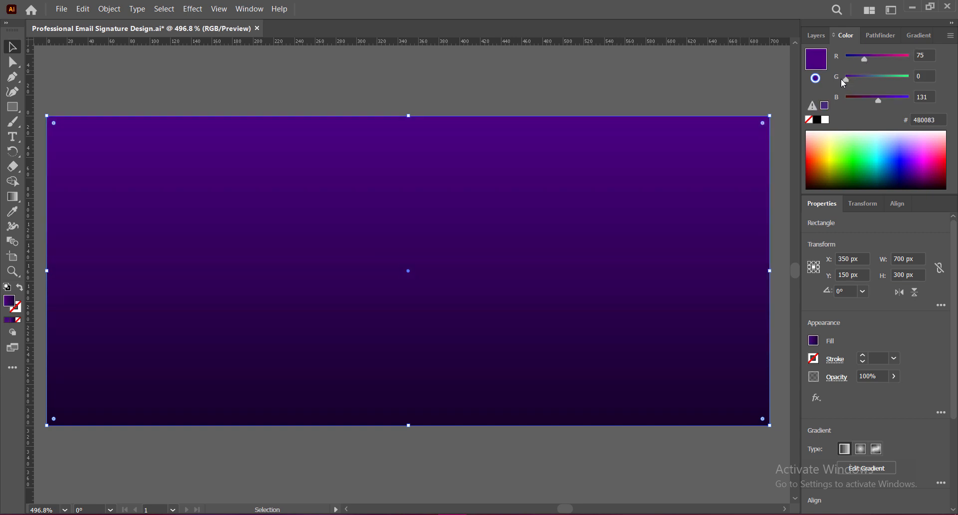
click(912, 36)
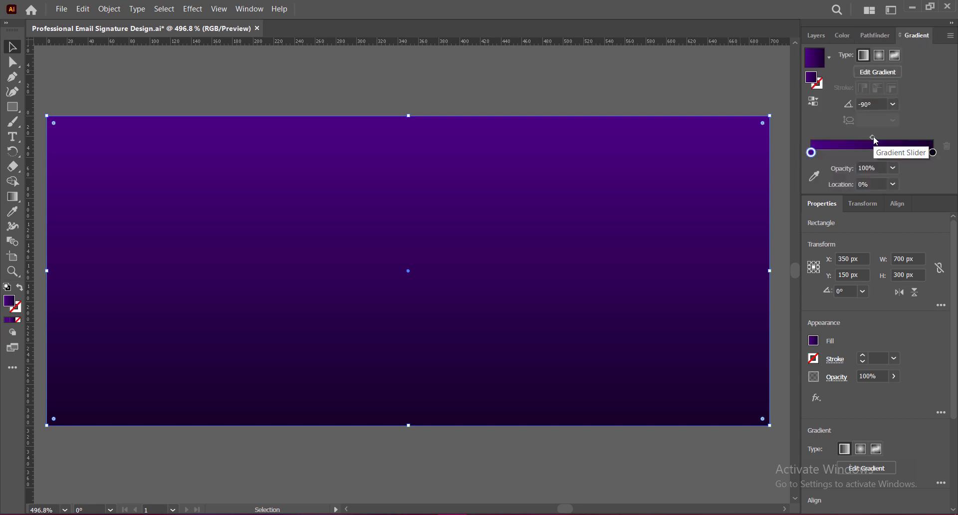
Move the gradient midpoint to about 36%, toward the violet end, and save
drag(873, 137, 855, 135)
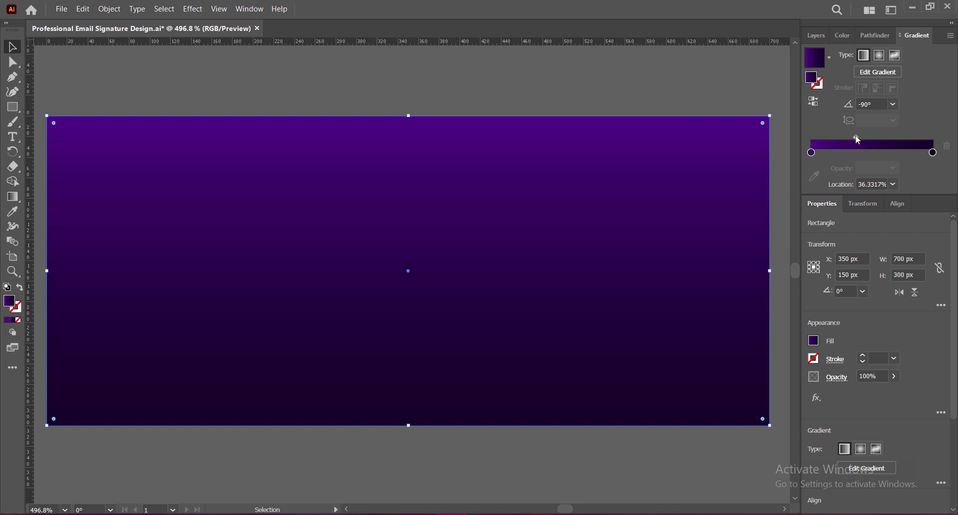
click(717, 71)
key(ctrl+s)
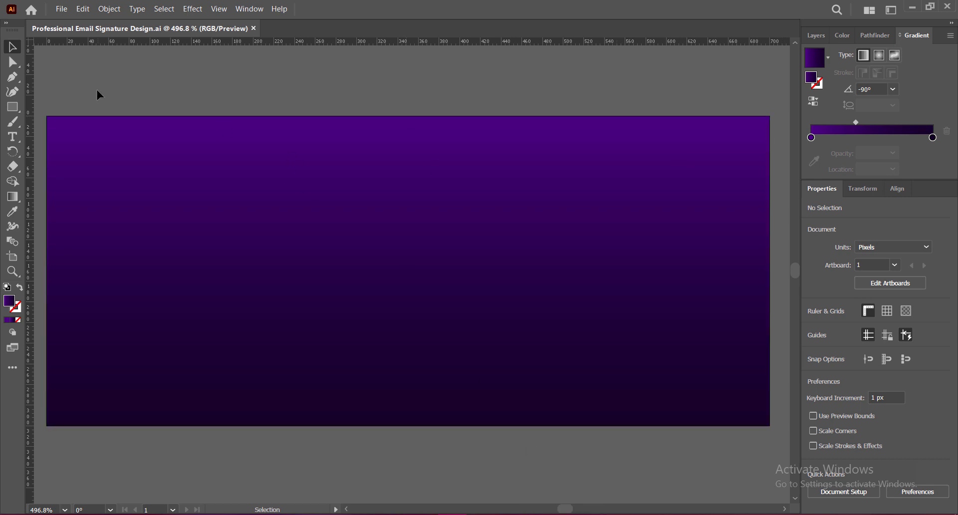
Draw a tab shape with the Pen tool from the top-left corner to a curved top-right bend
key(p)
click(47, 116)
click(47, 210)
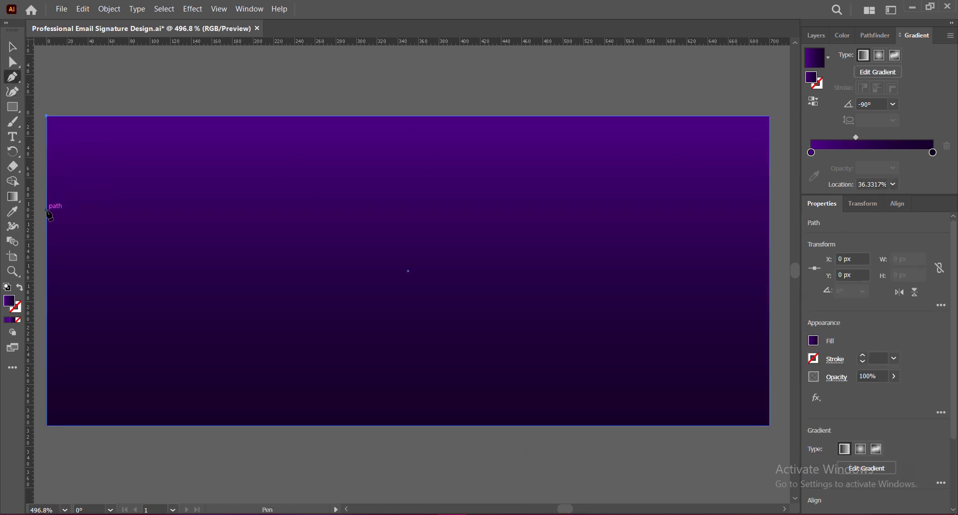
click(349, 210)
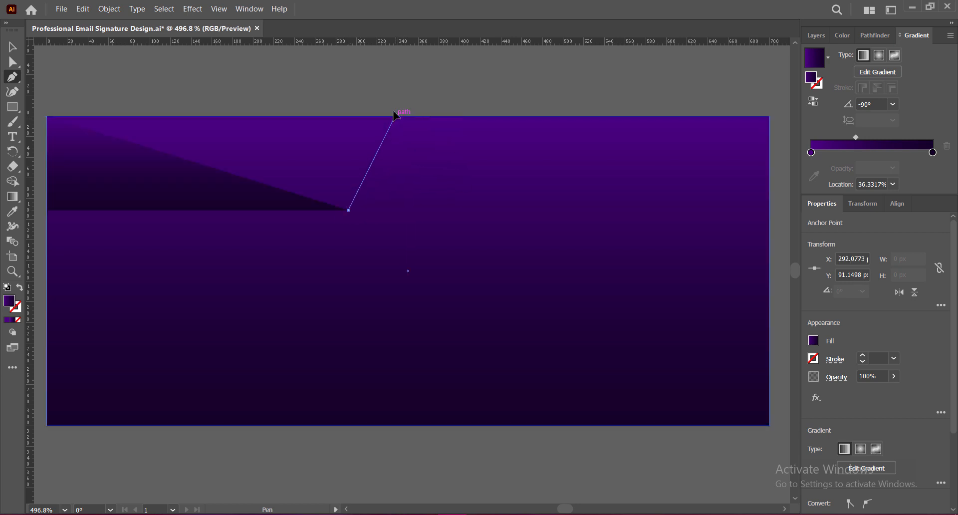
drag(394, 116, 376, 104)
click(396, 203)
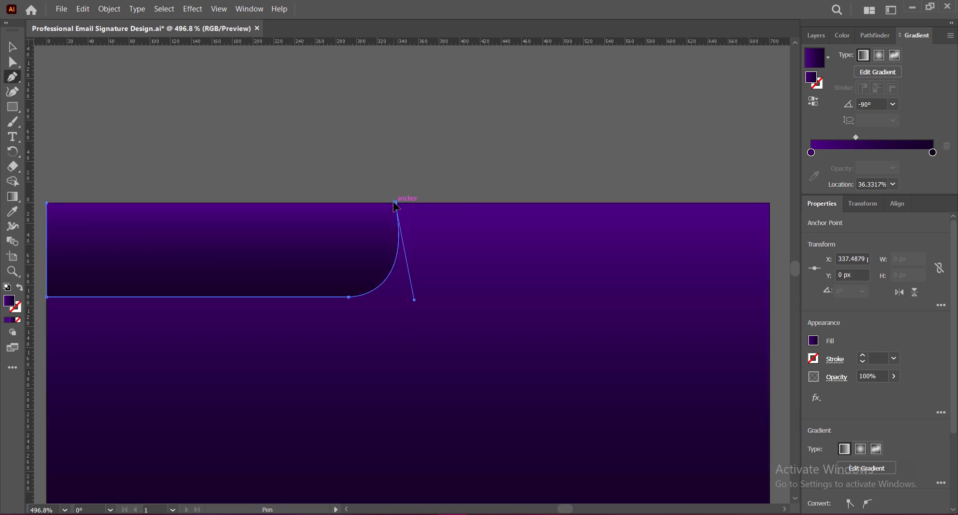
click(47, 203)
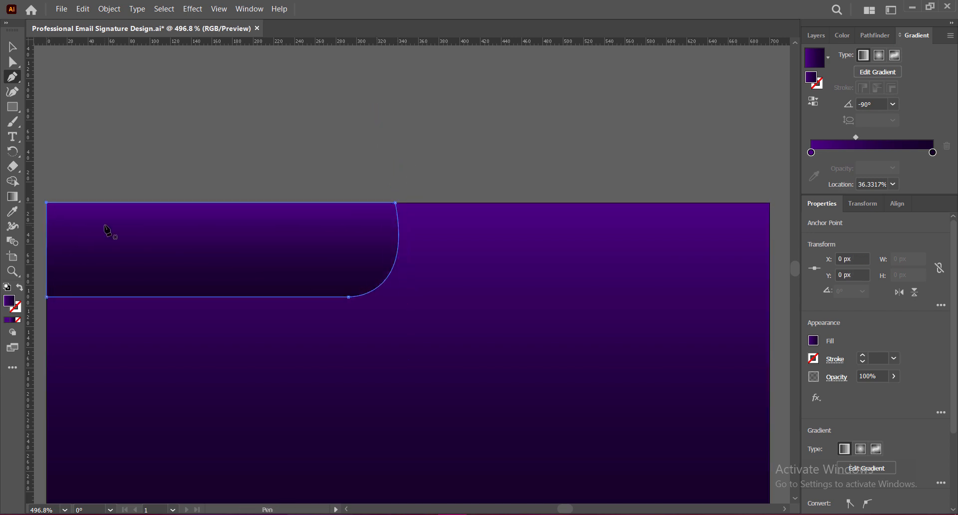
Drag the lower curve anchor's direction handle to round the tab's bottom-right corner
key(a)
scroll(363, 165, down, 3)
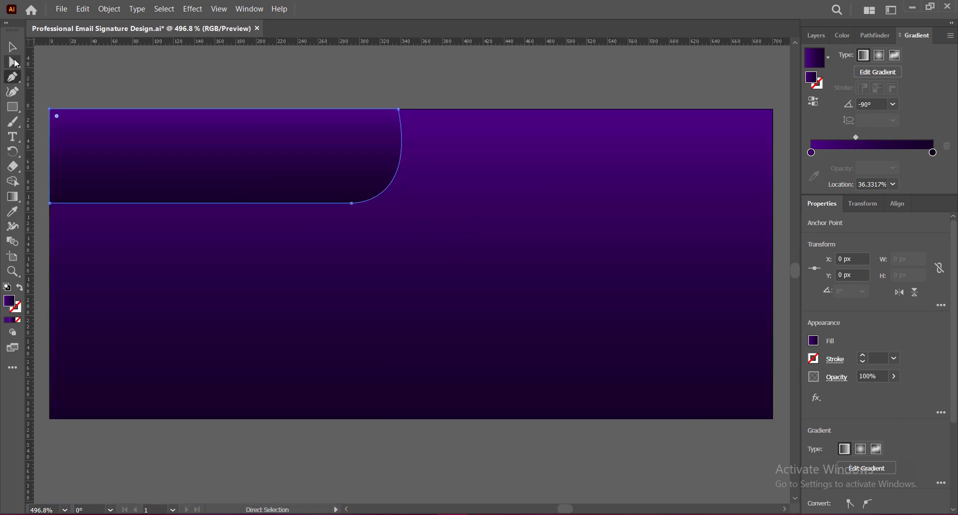
click(401, 96)
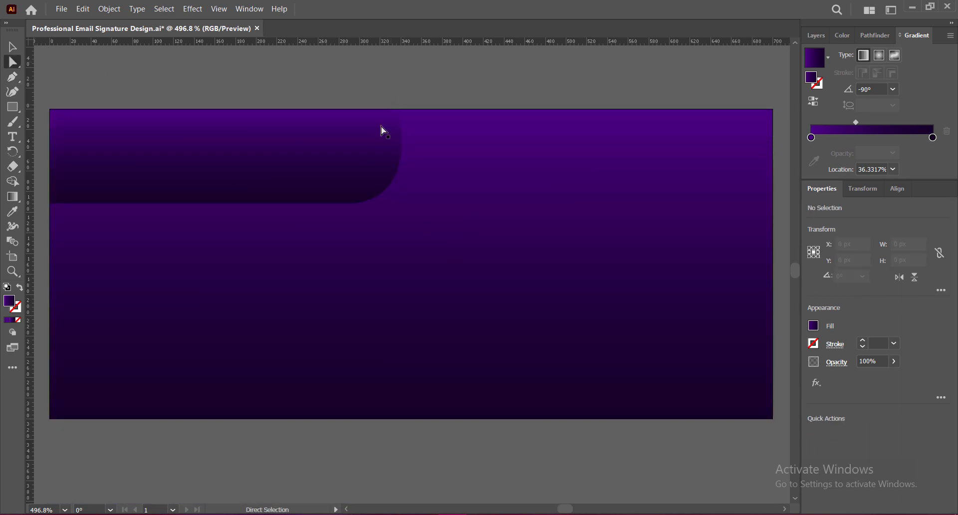
click(377, 142)
click(351, 203)
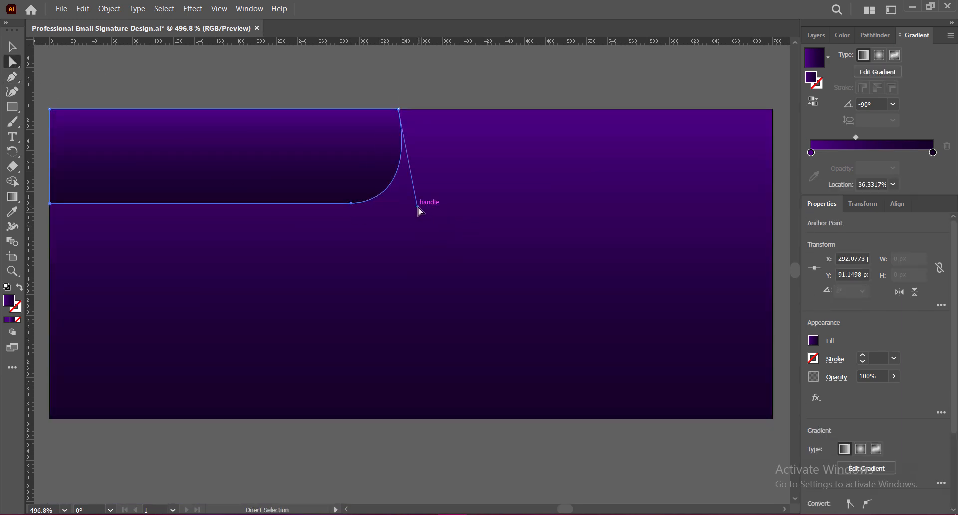
drag(419, 207, 426, 209)
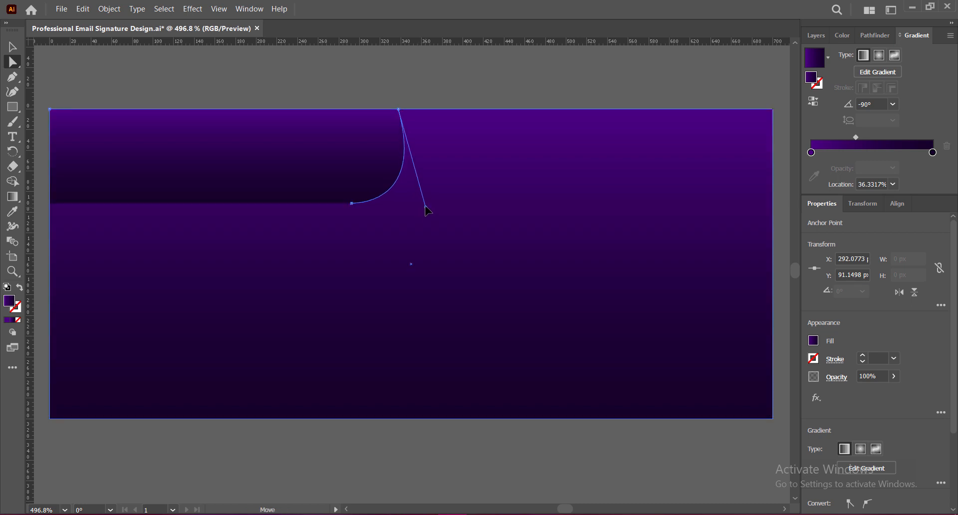
click(443, 78)
click(388, 171)
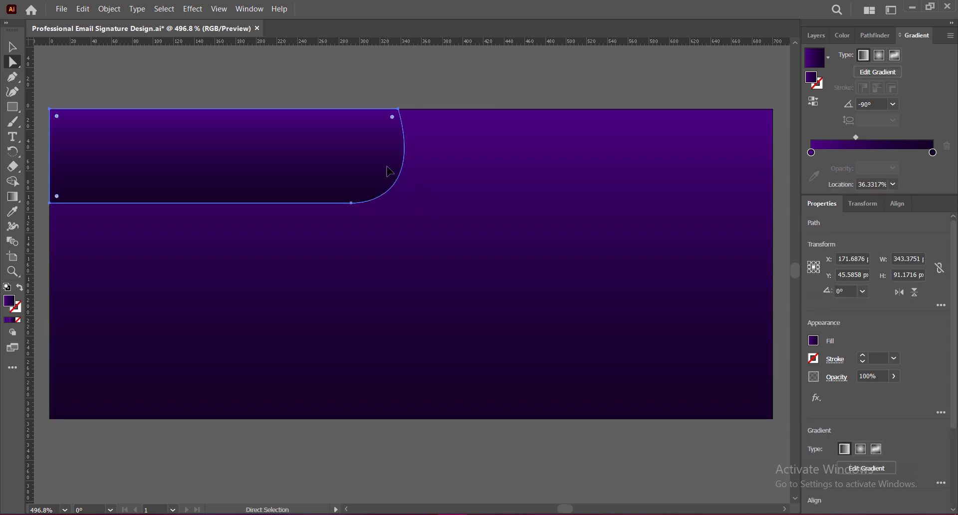
click(352, 204)
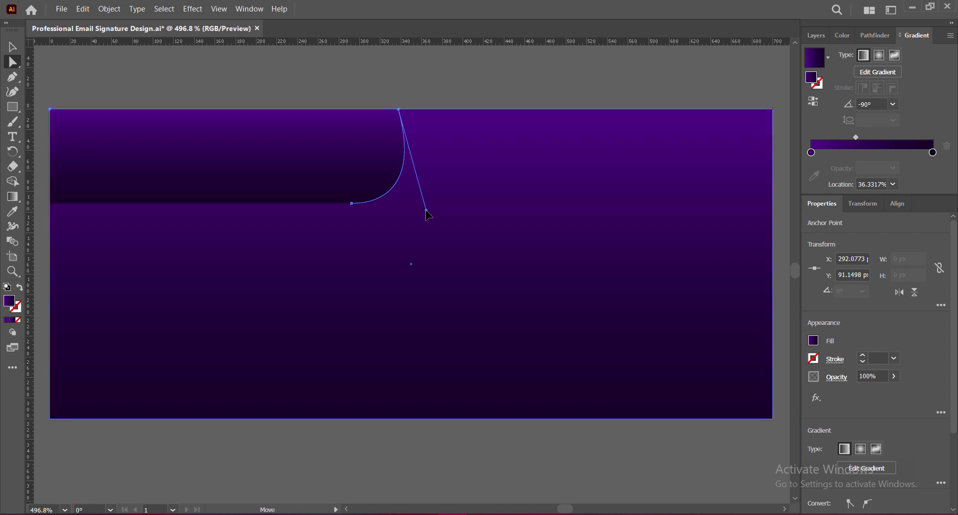
click(427, 85)
click(386, 156)
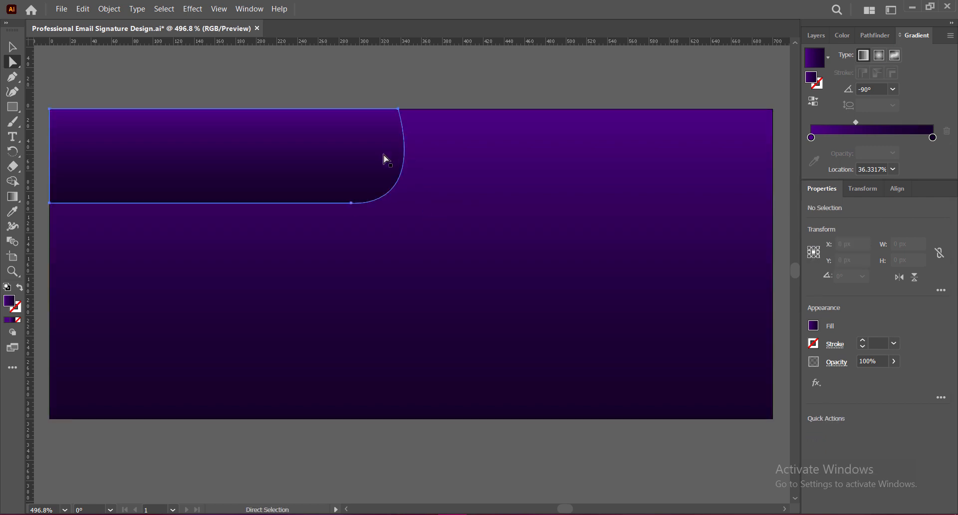
click(352, 203)
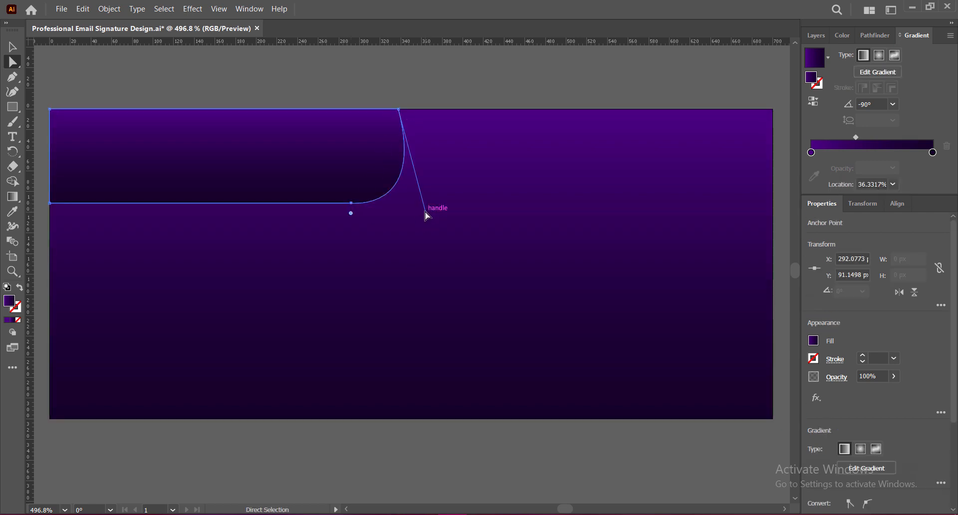
click(432, 81)
click(352, 203)
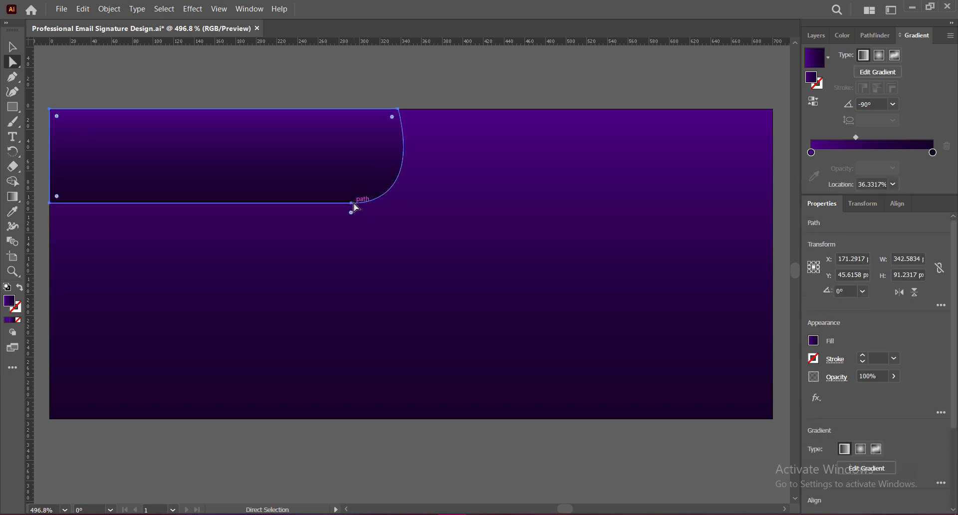
drag(423, 211, 429, 205)
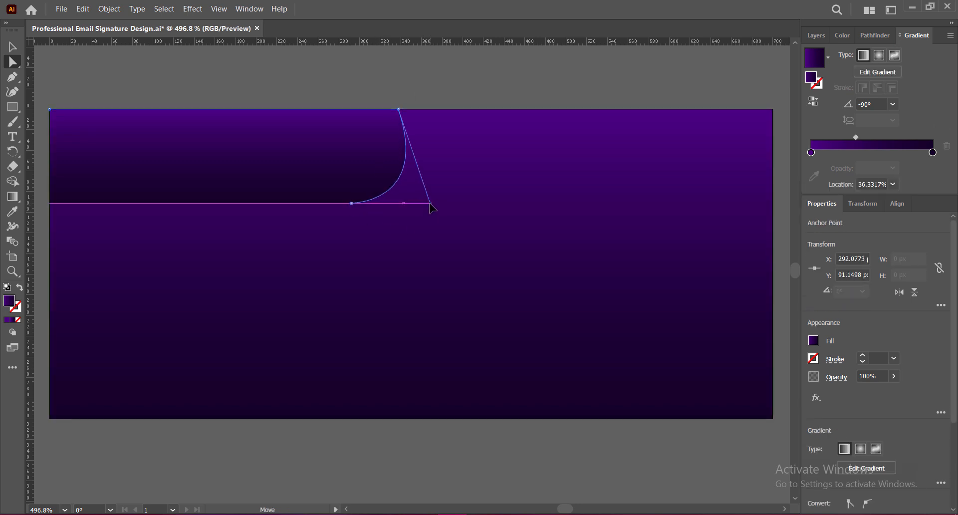
click(432, 97)
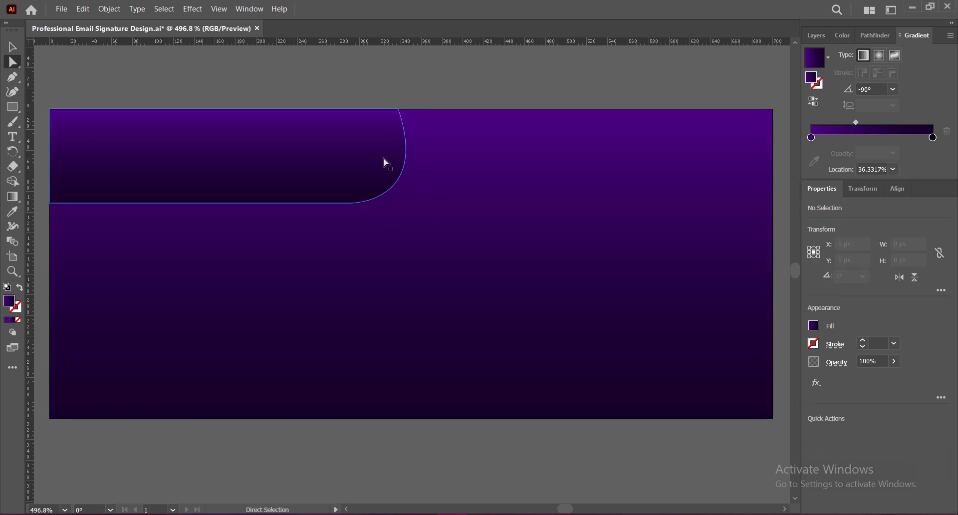
click(352, 204)
drag(429, 203, 431, 211)
click(432, 95)
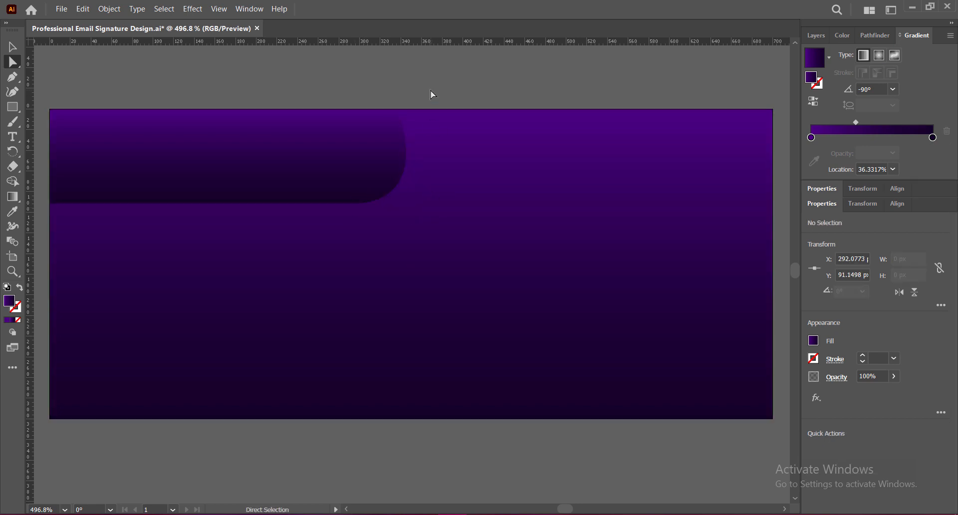
click(351, 204)
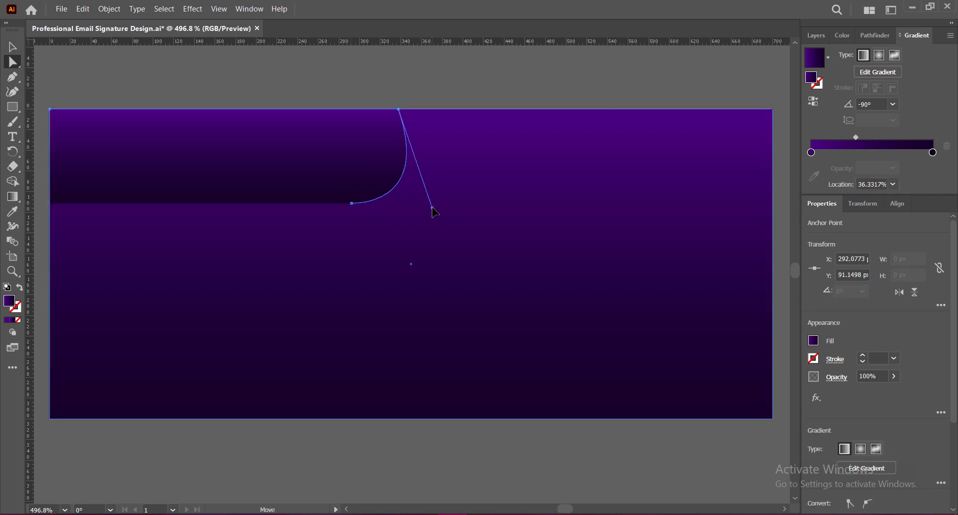
Fine-tune the curve handle until the bend looks smooth, then select the whole tab
click(439, 74)
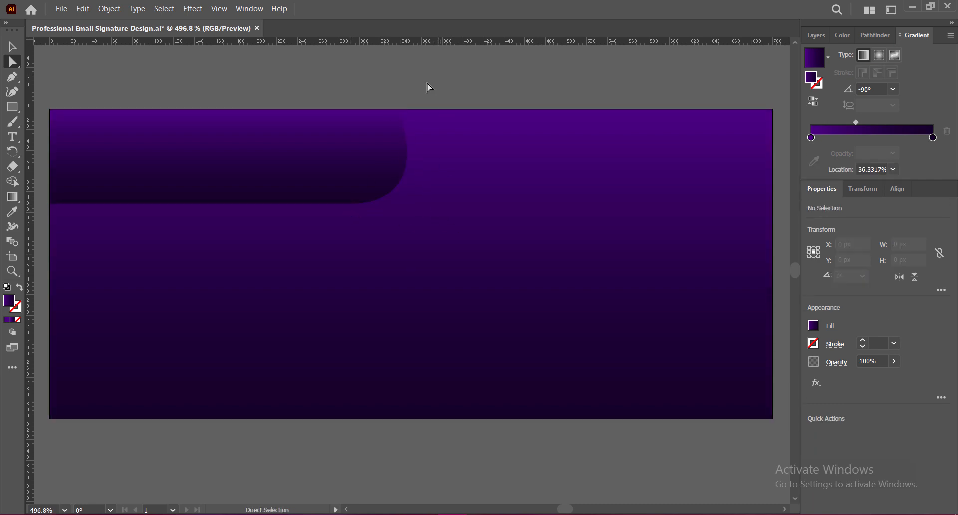
click(351, 204)
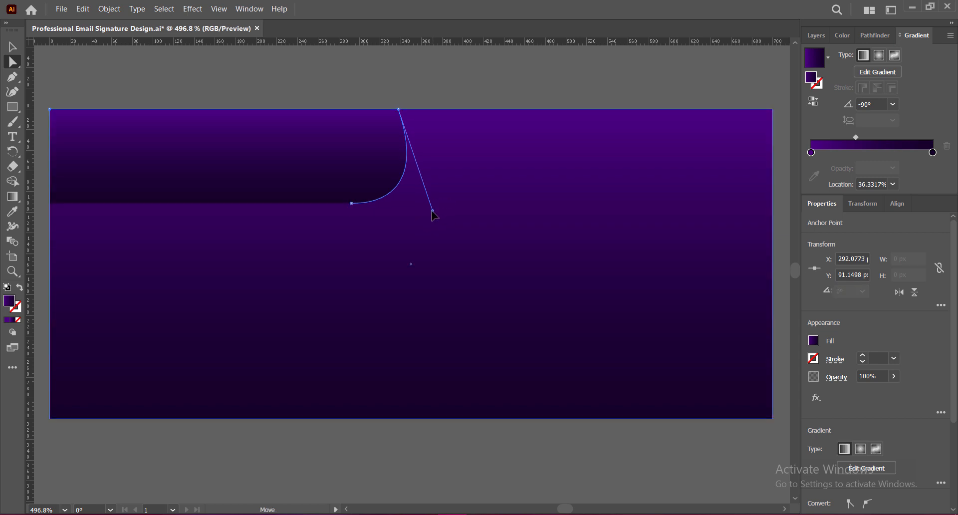
click(451, 89)
click(353, 167)
drag(394, 203, 436, 207)
click(442, 90)
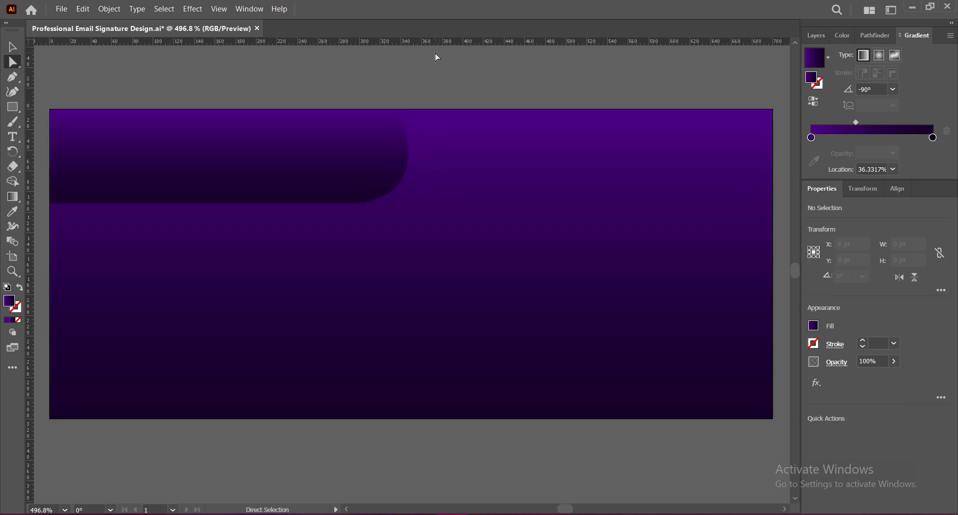
click(384, 150)
click(353, 205)
drag(437, 206, 433, 210)
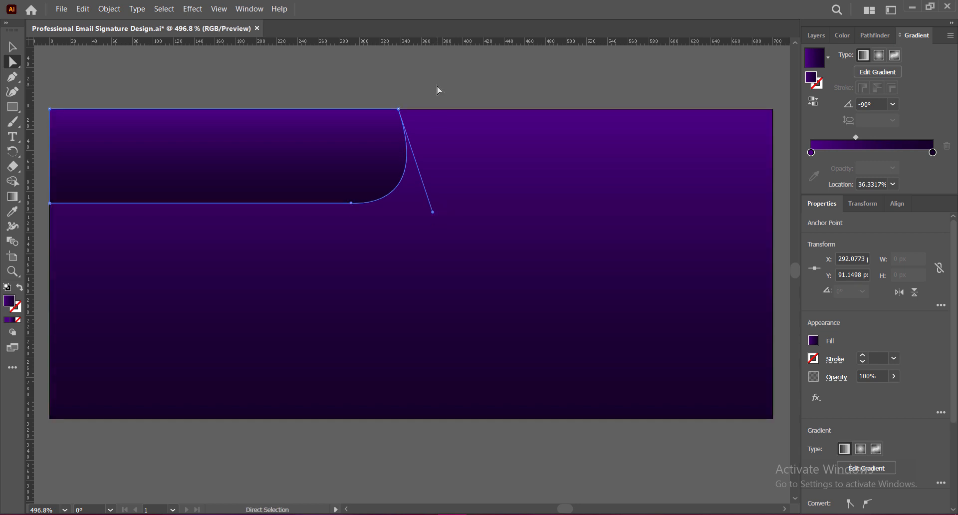
click(437, 87)
click(378, 160)
click(353, 204)
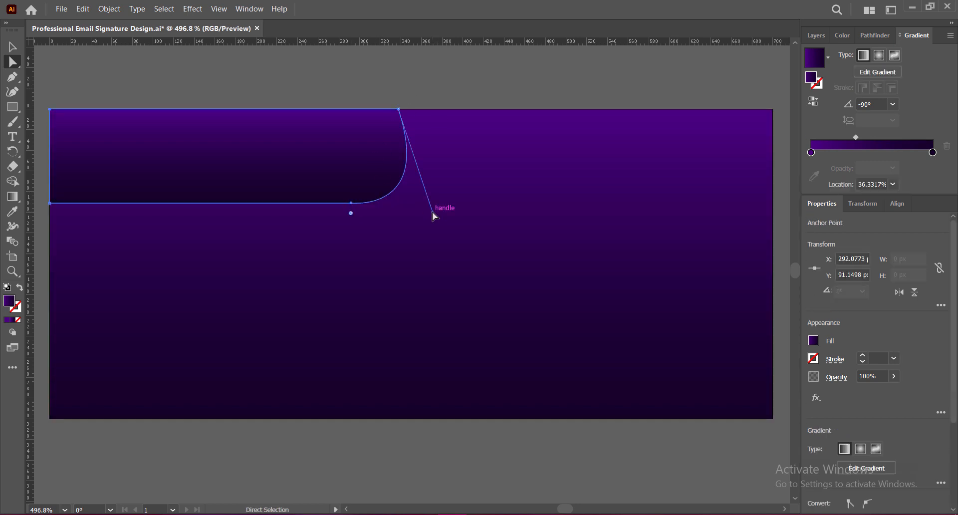
mouse_move(435, 212)
mouse_down()
mouse_move(429, 218)
mouse_move(428, 209)
mouse_up()
click(440, 85)
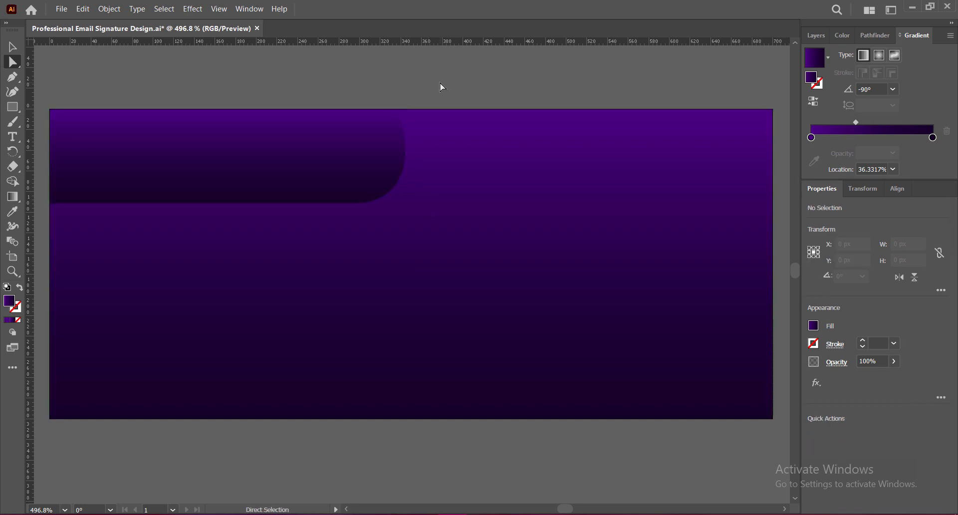
click(366, 157)
click(352, 204)
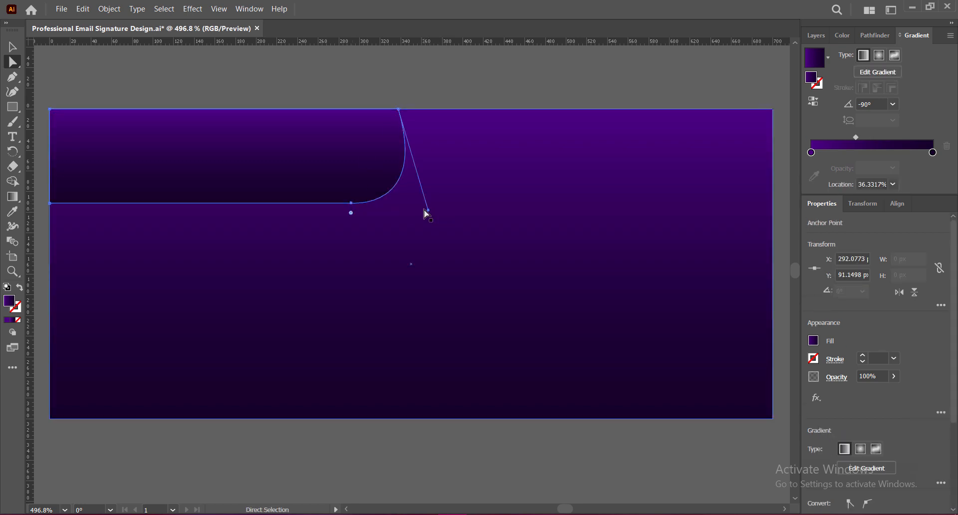
drag(428, 210, 433, 210)
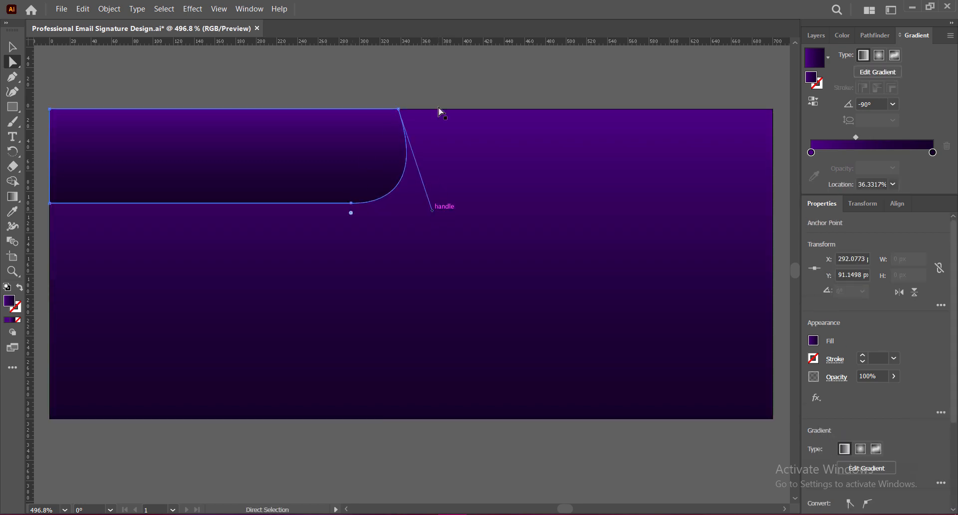
click(440, 82)
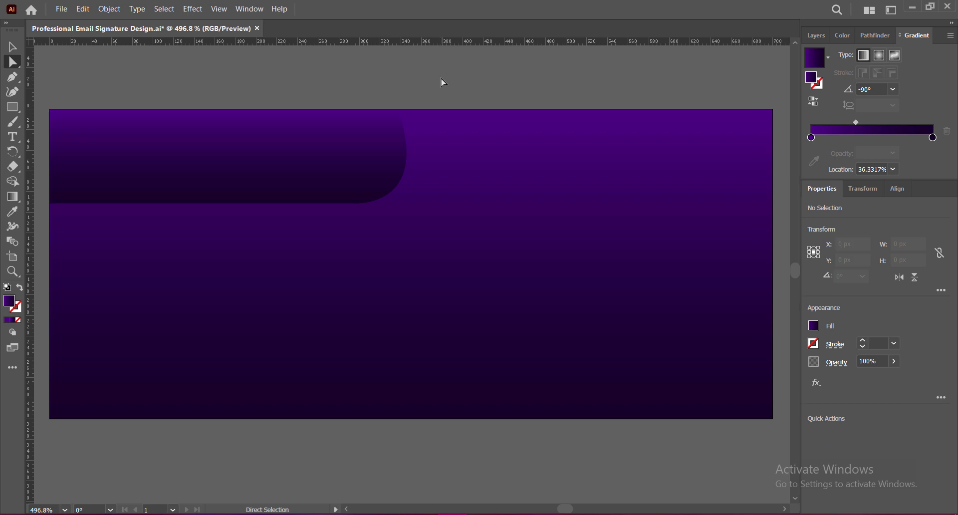
key(v)
click(221, 175)
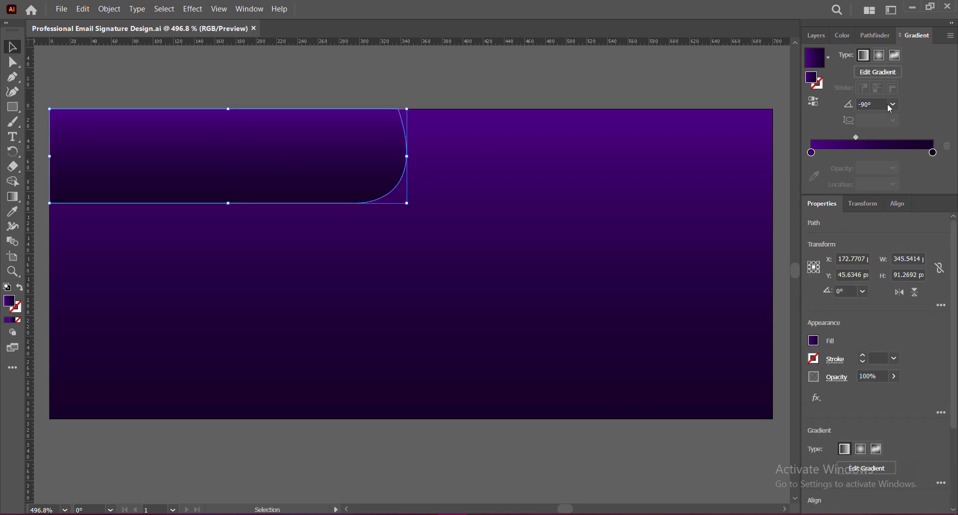
Reverse the tab's gradient to 90° and make a copy about 63 px lower
click(893, 104)
click(901, 176)
click(563, 70)
click(306, 167)
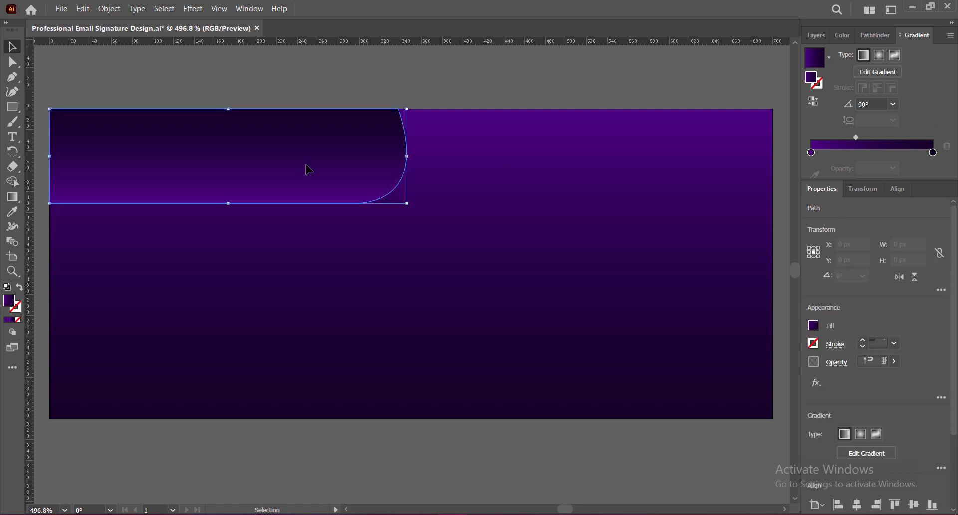
drag(306, 167, 306, 198)
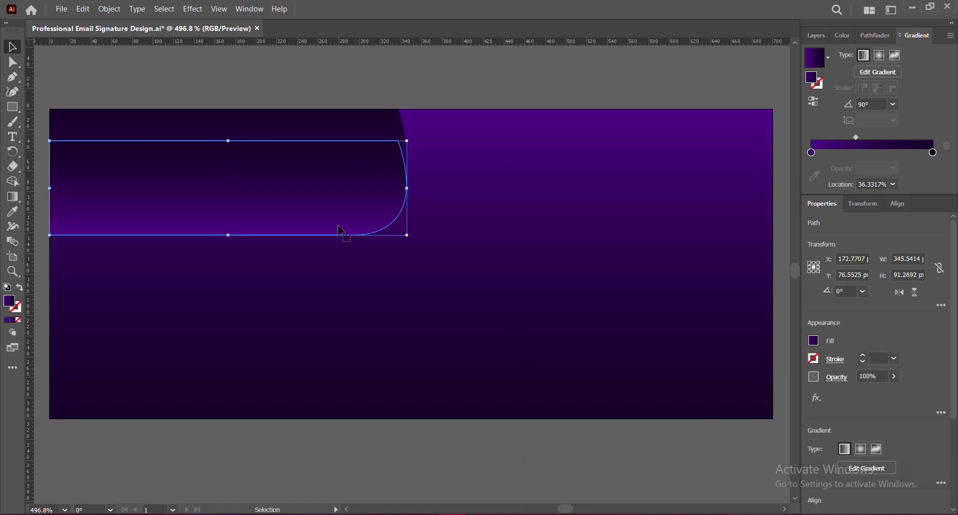
Fill the copy with lavender #B269FF and send it behind the gradient tab
click(8, 321)
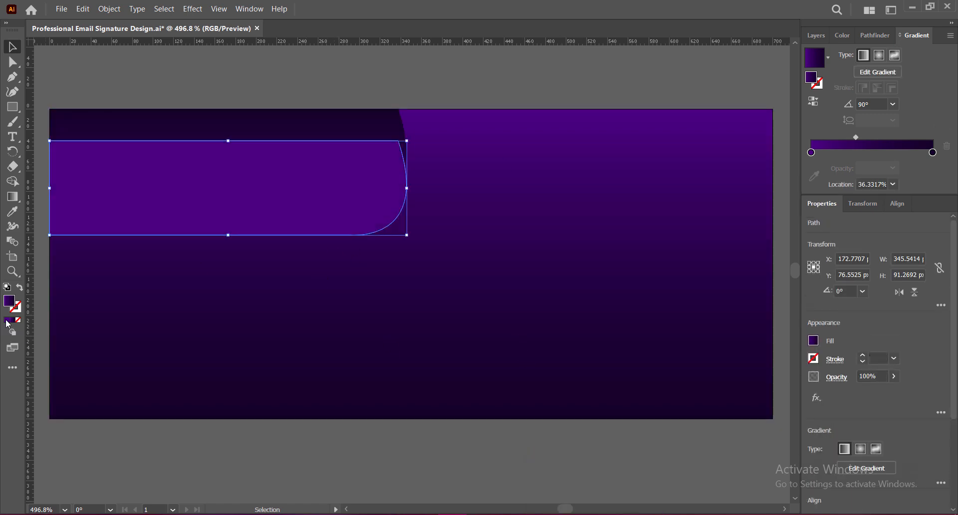
right_click(268, 189)
mouse_move(367, 381)
click(439, 404)
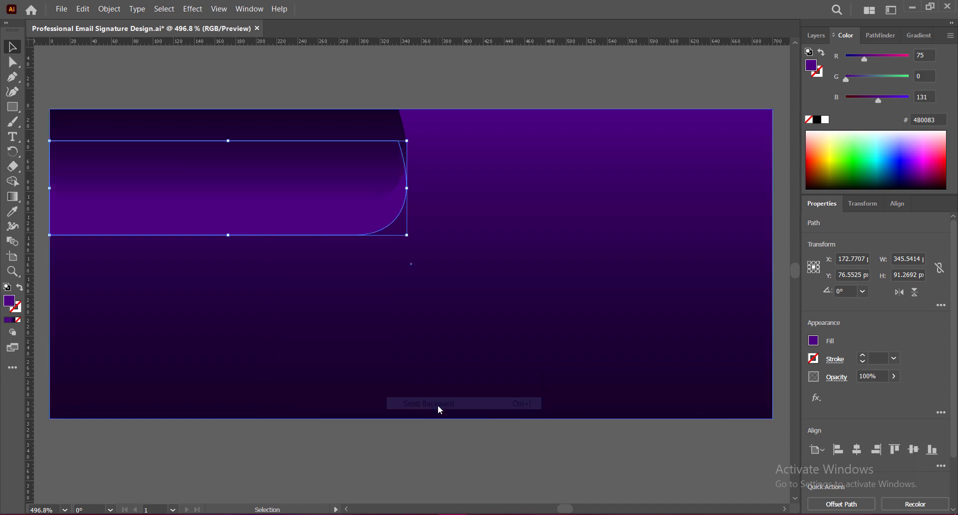
double_click(9, 302)
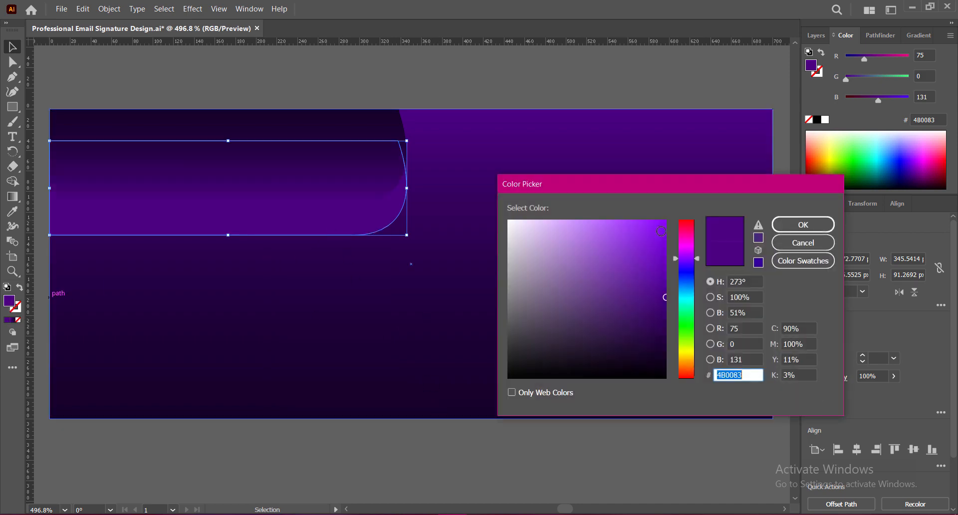
click(663, 222)
click(803, 224)
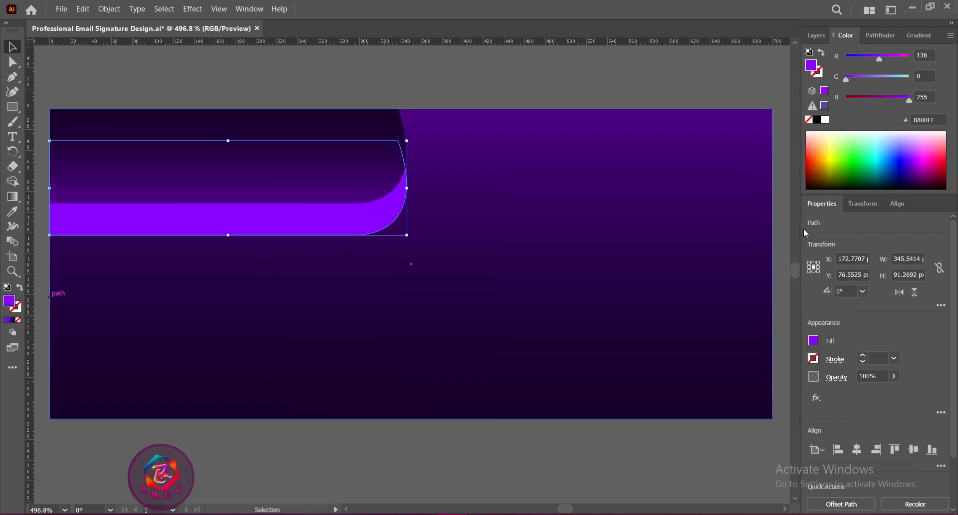
drag(278, 223, 279, 200)
double_click(9, 300)
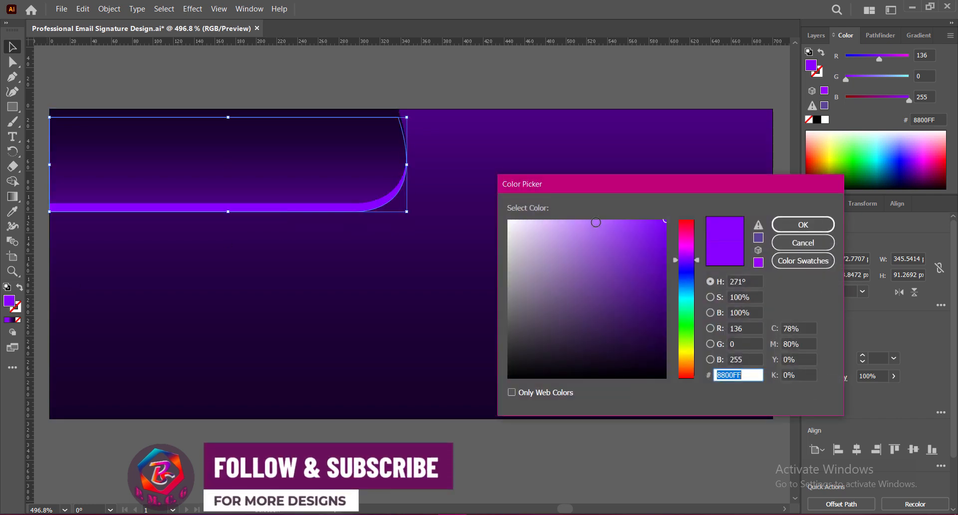
click(597, 223)
click(803, 225)
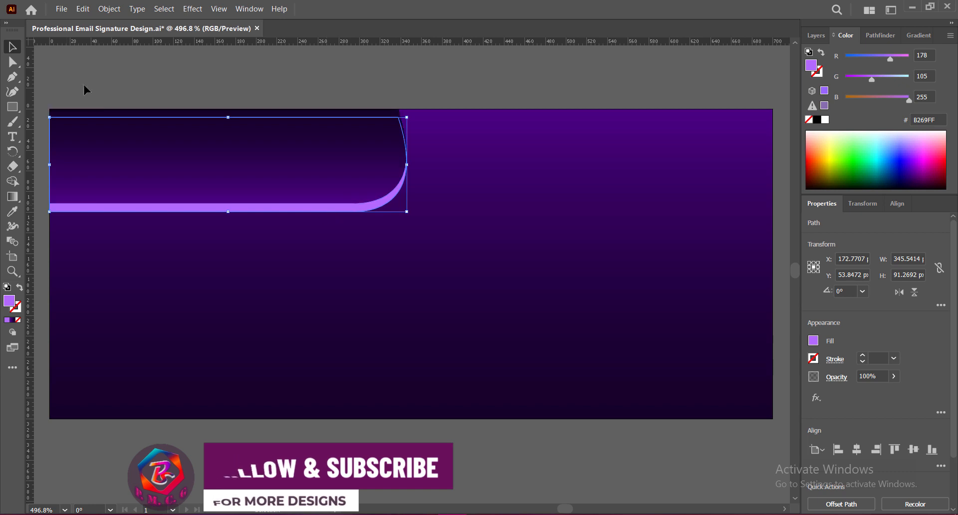
Adjust the lavender copy's anchors and width so it forms a thin border, then save
click(17, 66)
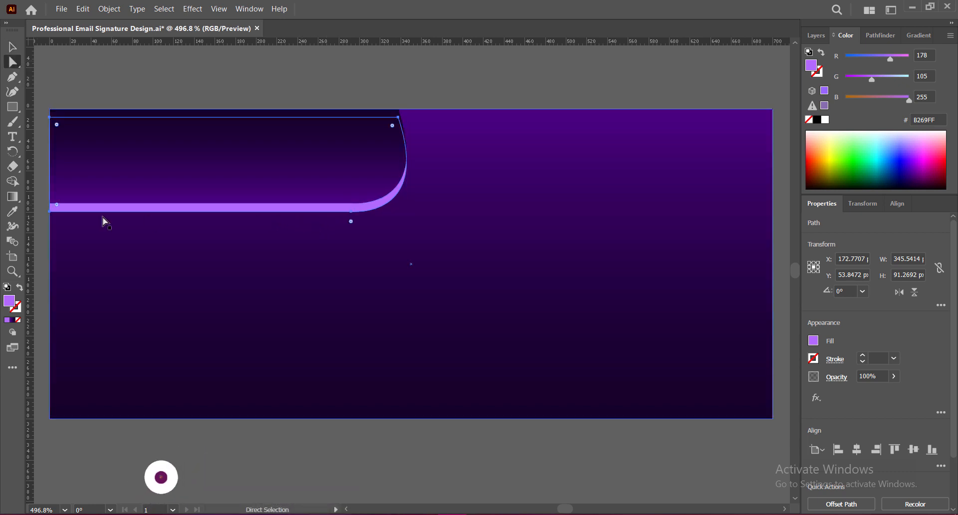
click(50, 212)
drag(50, 214, 50, 215)
key(v)
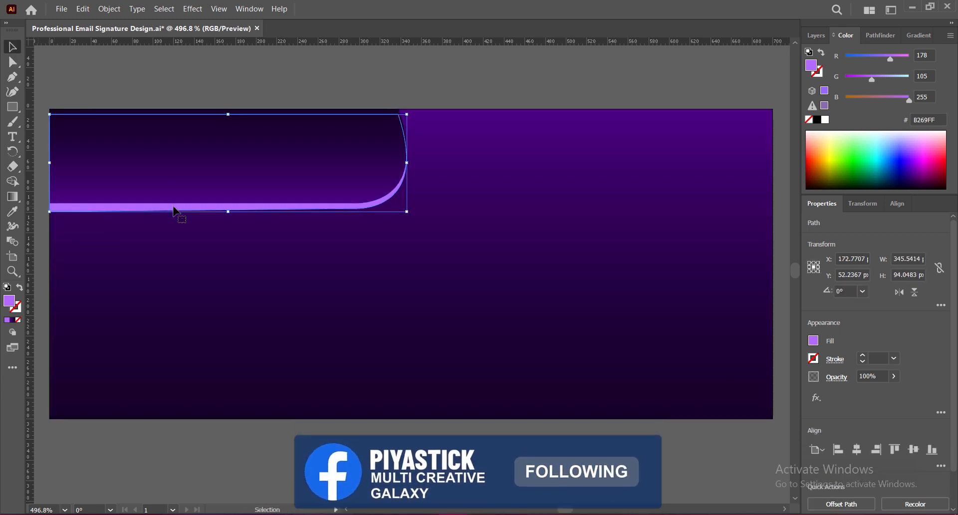
drag(407, 163, 421, 163)
key(a)
drag(420, 127, 399, 113)
click(130, 67)
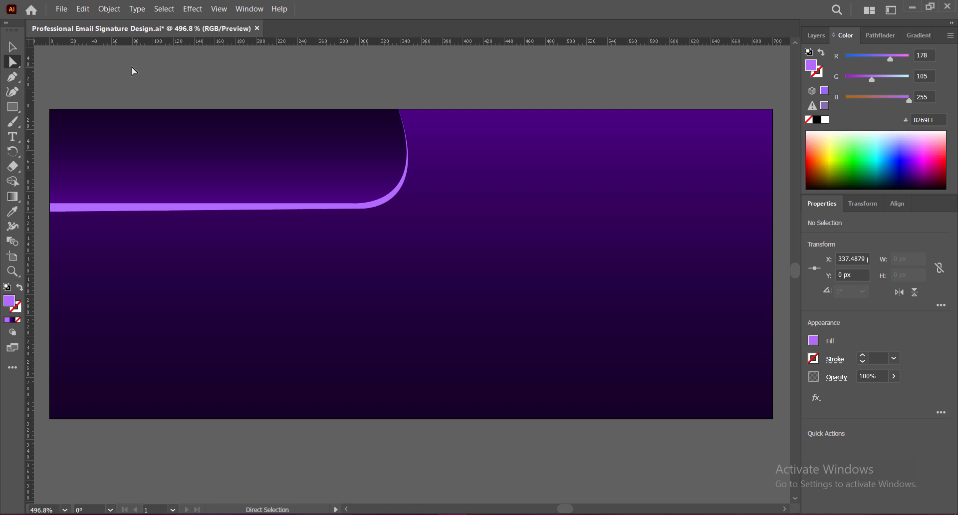
click(105, 208)
drag(49, 114, 50, 109)
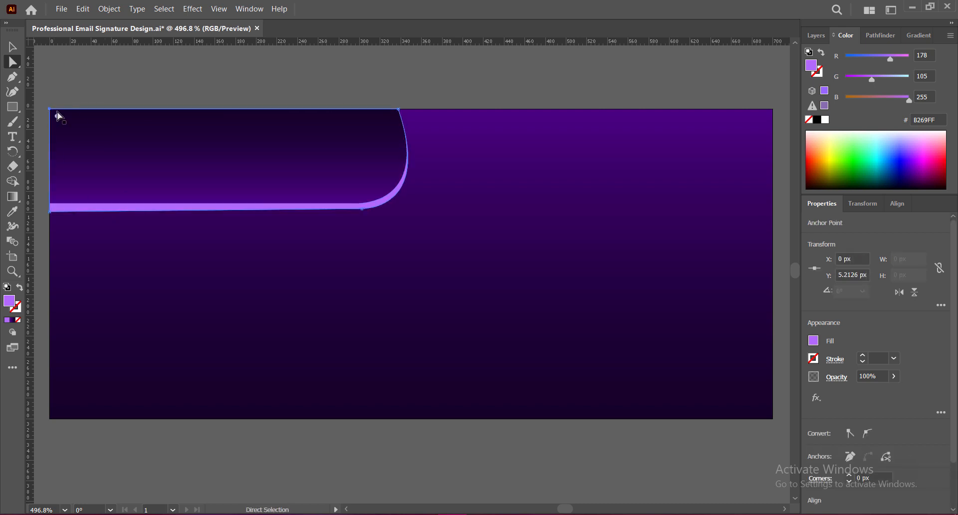
key(v)
click(103, 76)
key(ctrl+s)
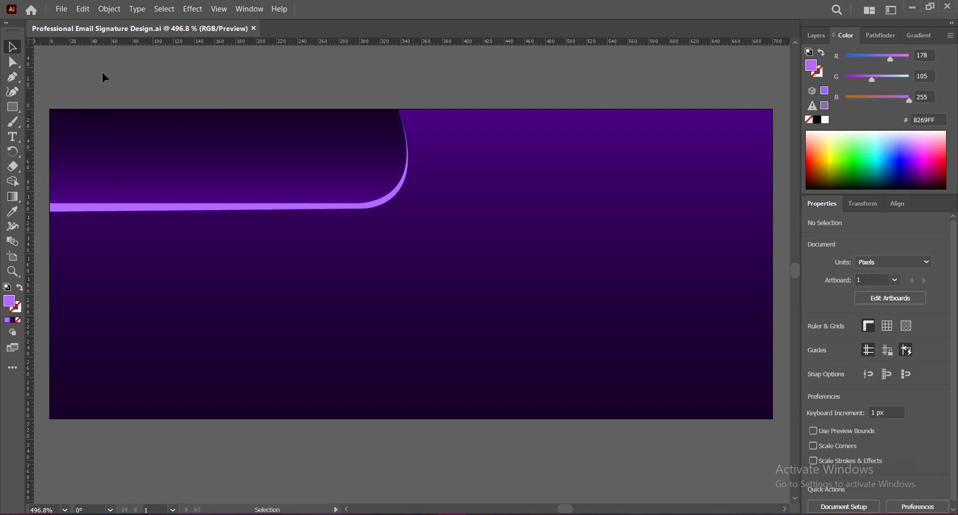
Copy the lavender shape, fill it golden #FFC200, and send it behind the lavender strip
click(101, 209)
drag(101, 210, 120, 226)
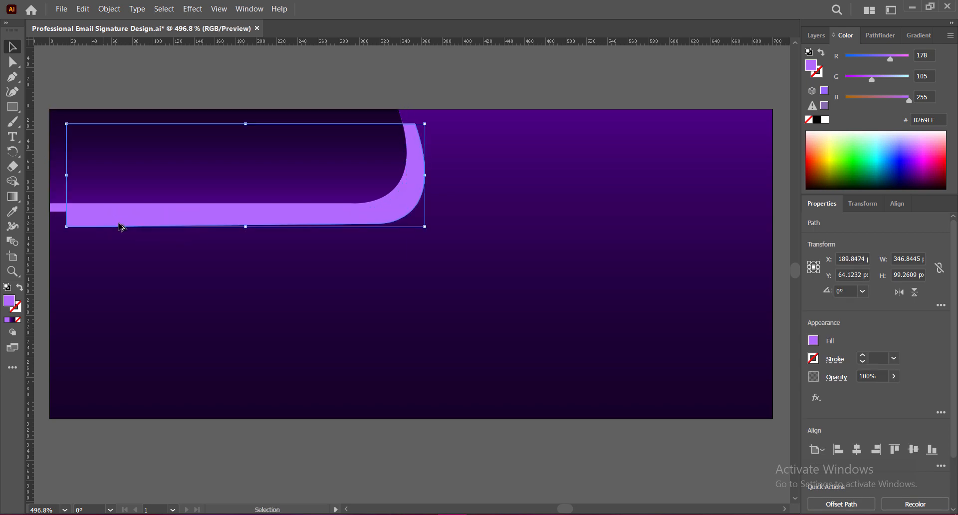
double_click(9, 298)
click(684, 360)
drag(655, 236, 669, 219)
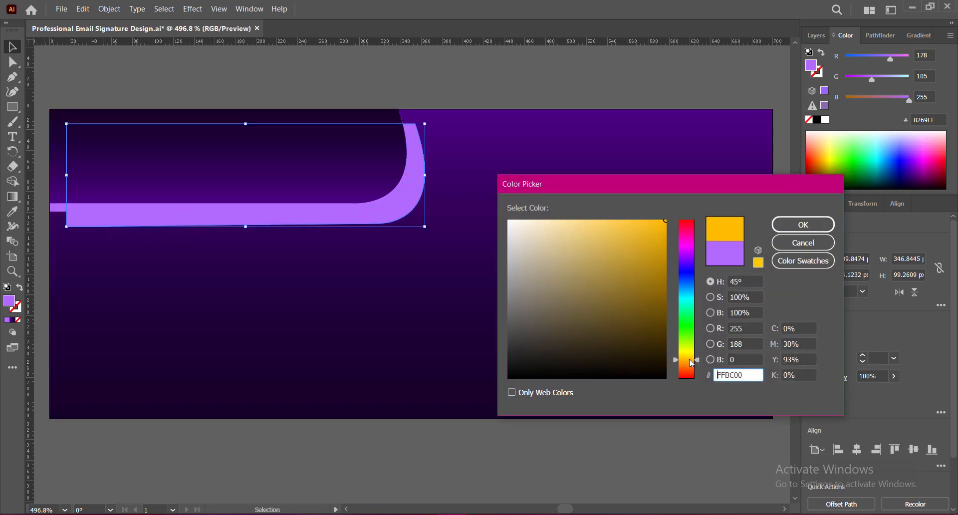
click(689, 358)
click(803, 224)
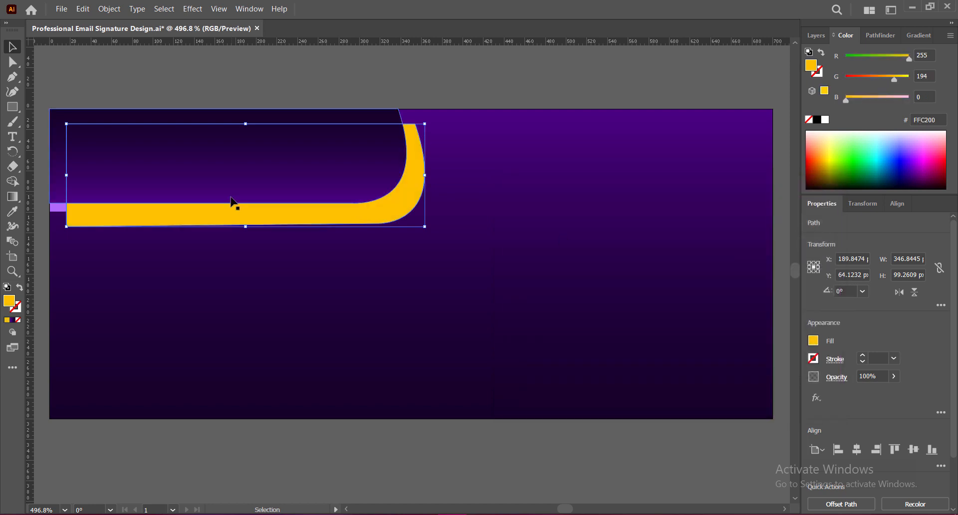
right_click(230, 202)
mouse_move(300, 408)
click(391, 435)
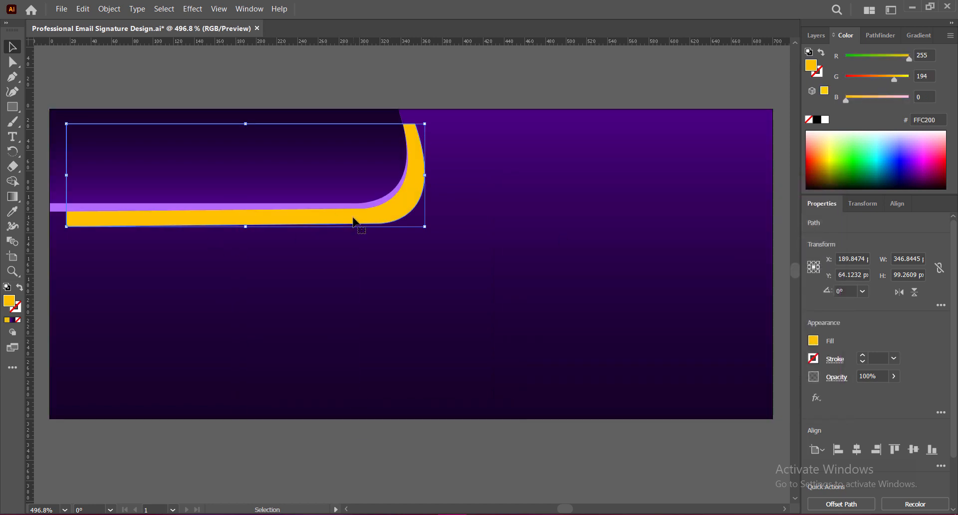
drag(352, 221, 336, 218)
Align the yellow shape's anchors to the artboard edges, adjust the wave width, and save
key(a)
click(51, 223)
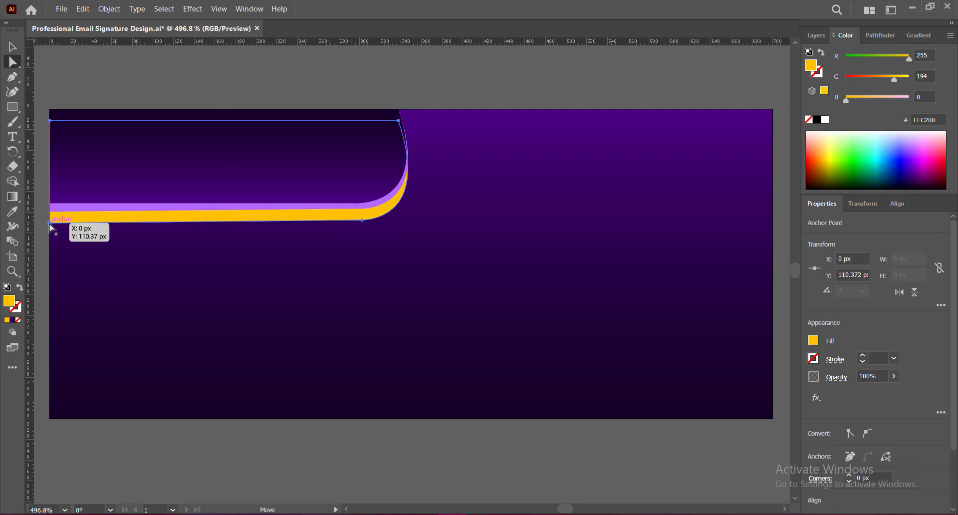
drag(50, 224, 50, 213)
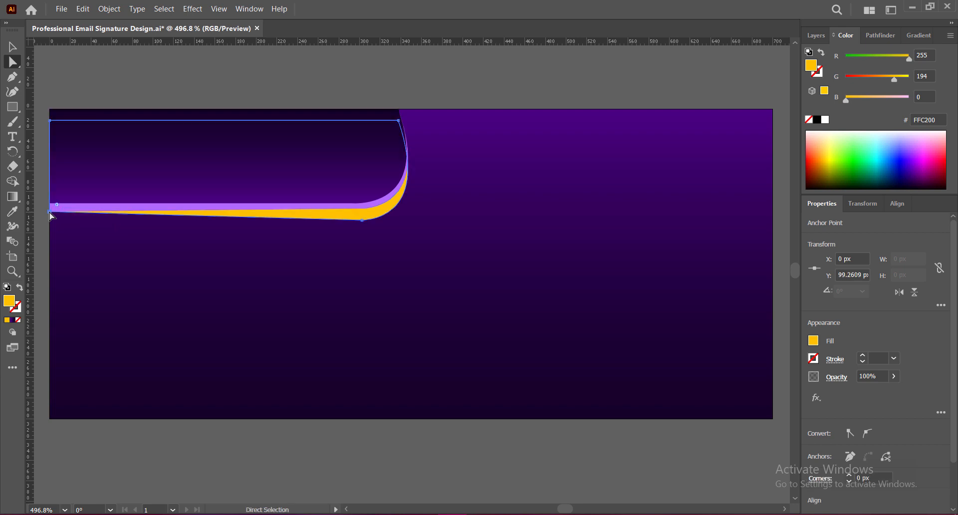
drag(399, 120, 409, 109)
drag(443, 210, 447, 227)
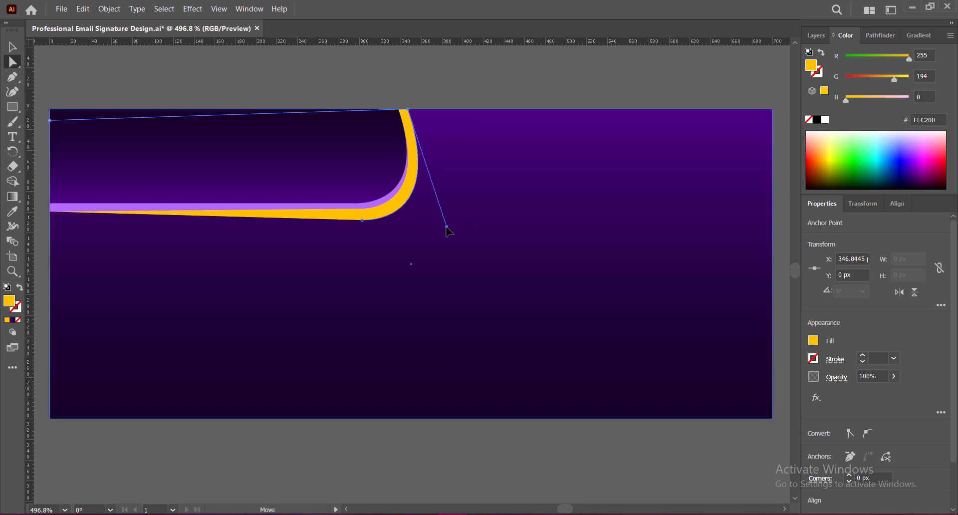
drag(50, 121, 51, 110)
key(v)
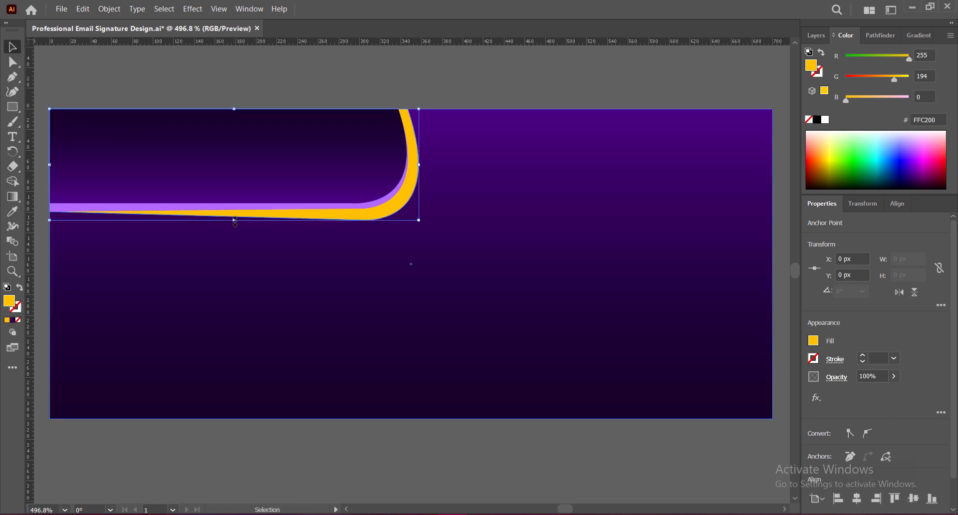
drag(234, 220, 234, 220)
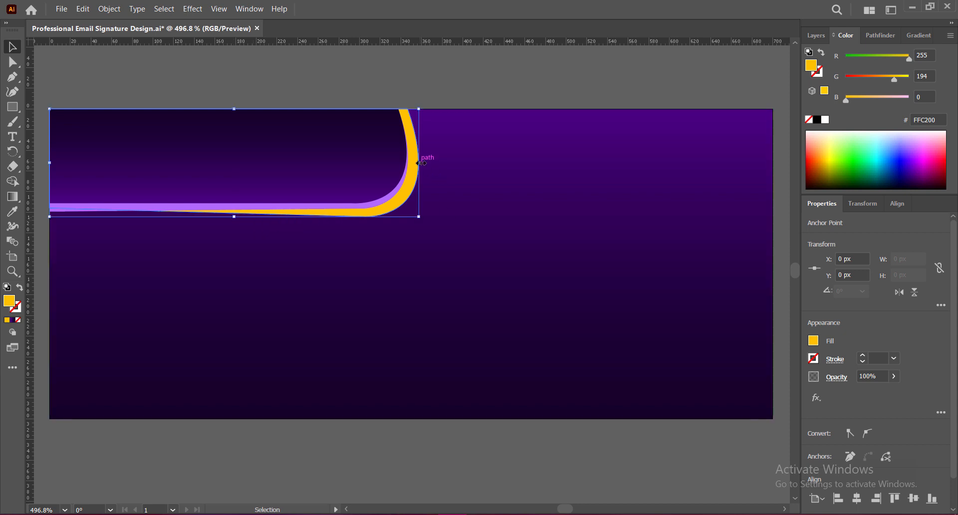
drag(419, 162, 418, 162)
drag(415, 162, 415, 162)
click(460, 80)
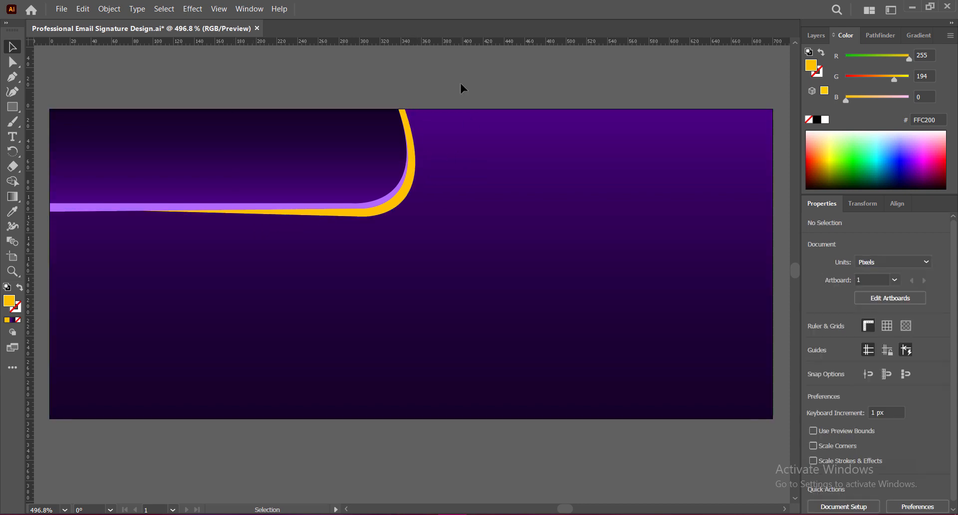
key(ctrl+s)
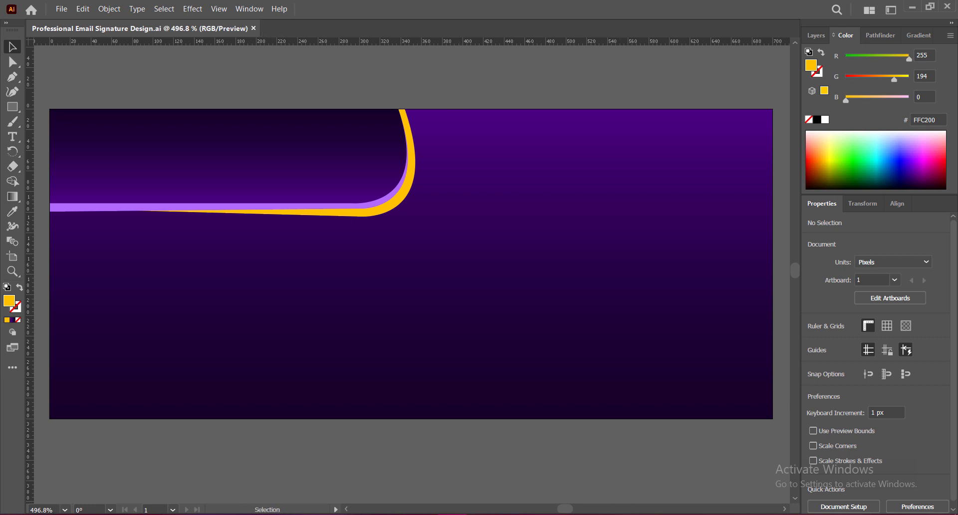
Group the yellow and lilac wave shapes together
click(387, 209)
shift+click(368, 192)
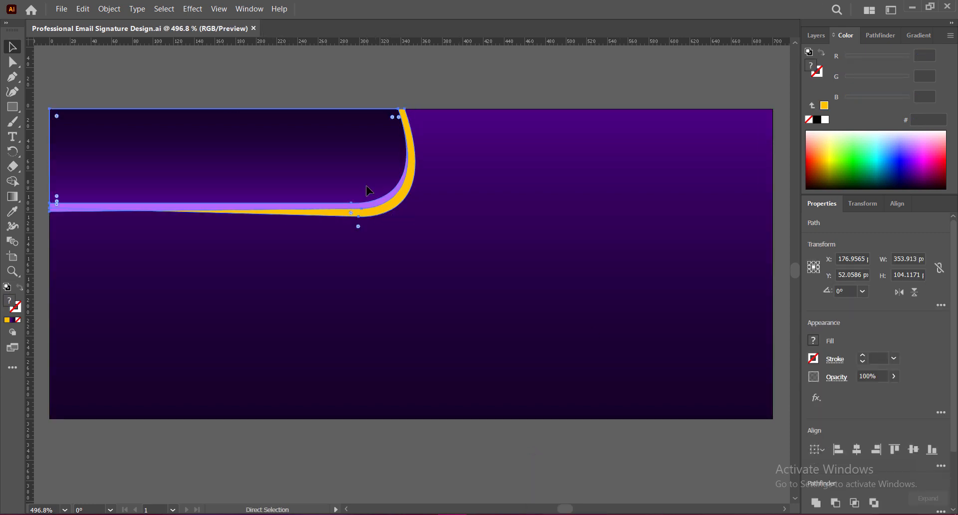
key(ctrl+g)
Apply a 60% black drop shadow with 3 px X and Y offsets, then save
click(193, 9)
mouse_move(234, 171)
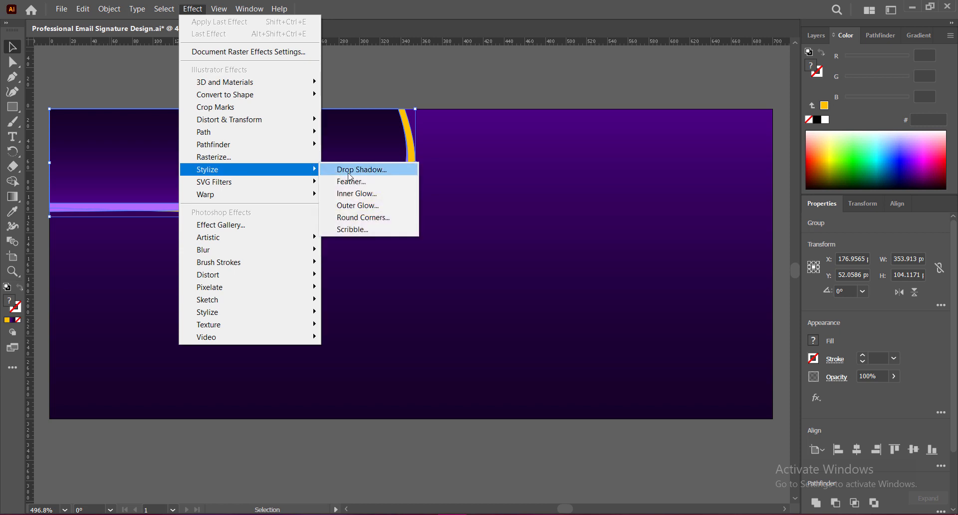
click(349, 171)
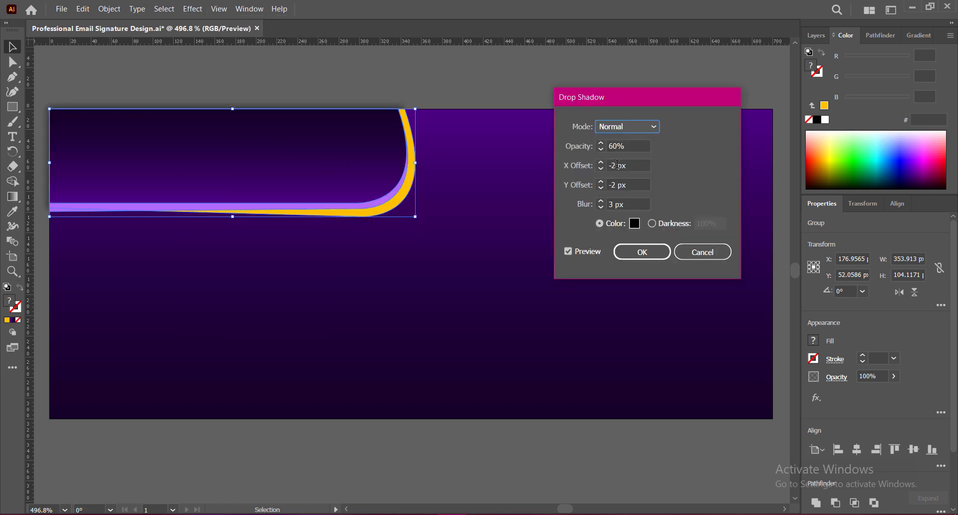
drag(617, 165, 594, 186)
text(3)
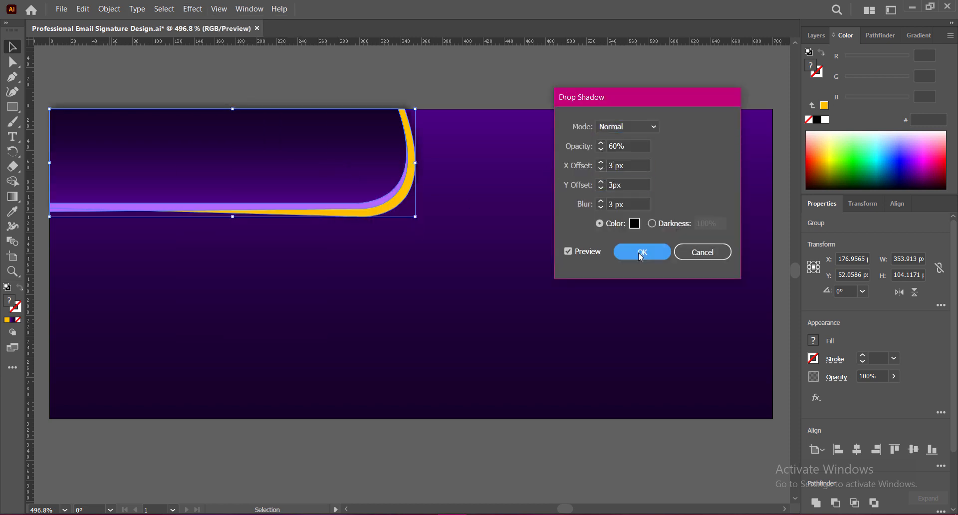
click(642, 252)
click(466, 88)
key(ctrl+s)
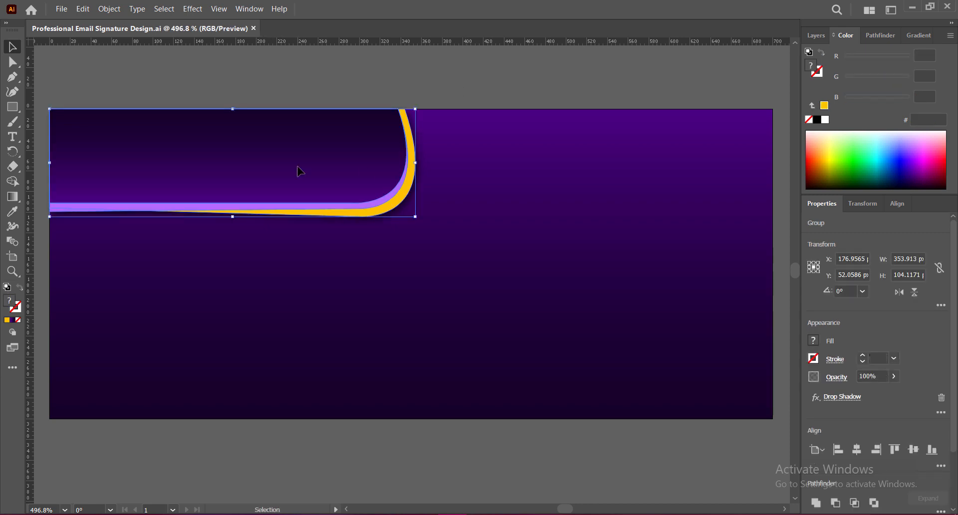
Duplicate the wave group, reflect the copy horizontally and vertically, and place it bottom-right
drag(298, 167, 528, 322)
right_click(517, 310)
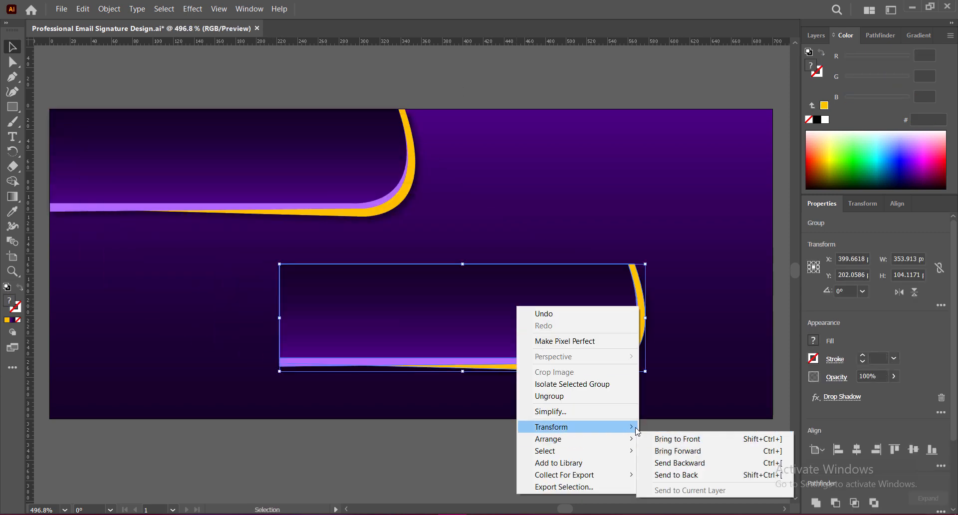
mouse_move(549, 427)
click(674, 467)
click(671, 366)
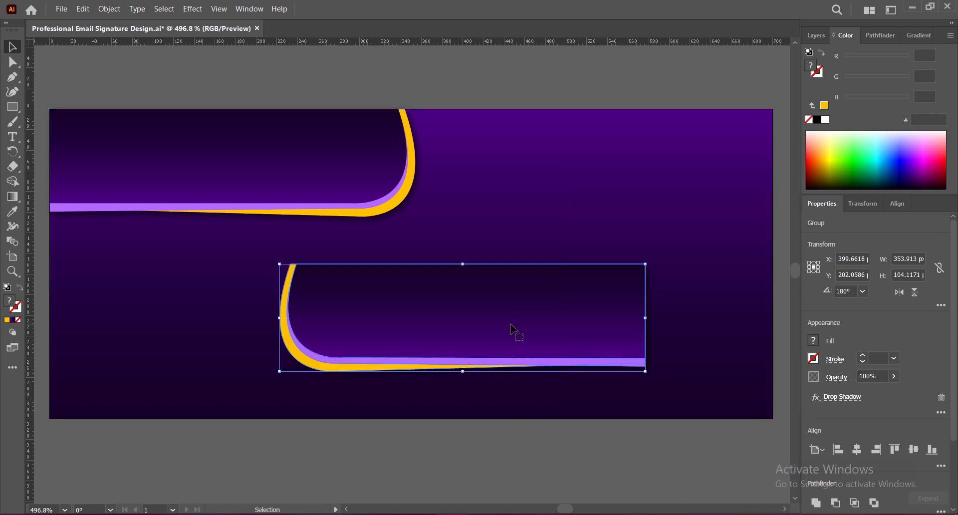
right_click(512, 326)
mouse_move(575, 452)
click(665, 390)
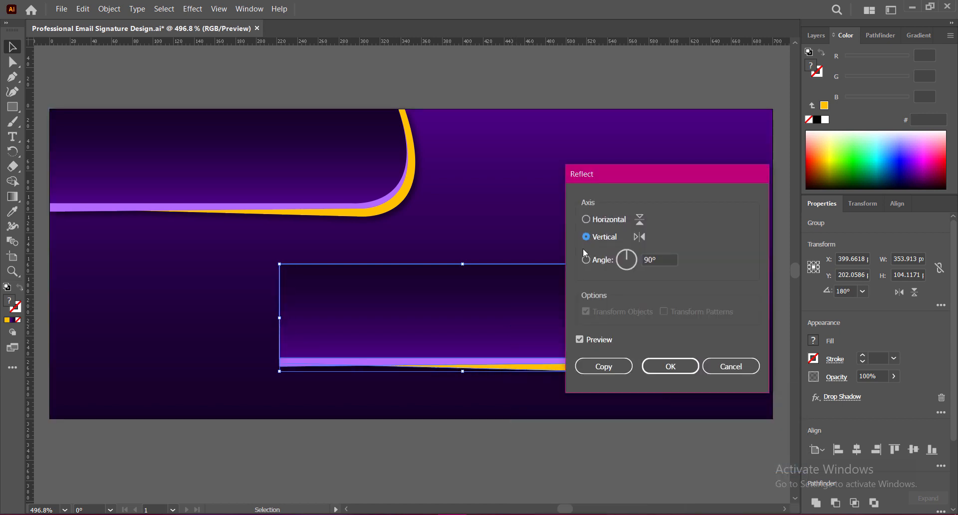
click(587, 220)
click(658, 366)
drag(468, 321, 594, 368)
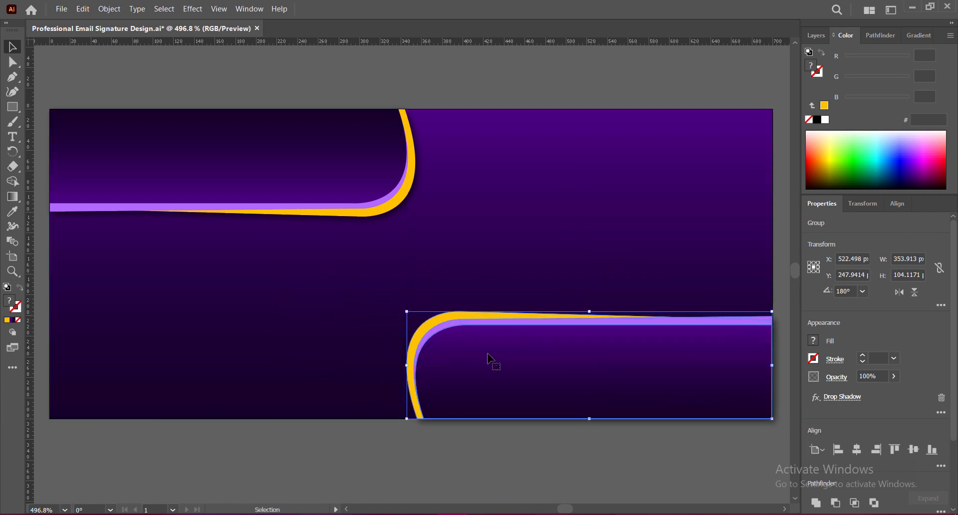
Set the copy's drop shadow X offset to -2 px and scale it to about two-thirds
click(842, 397)
click(603, 166)
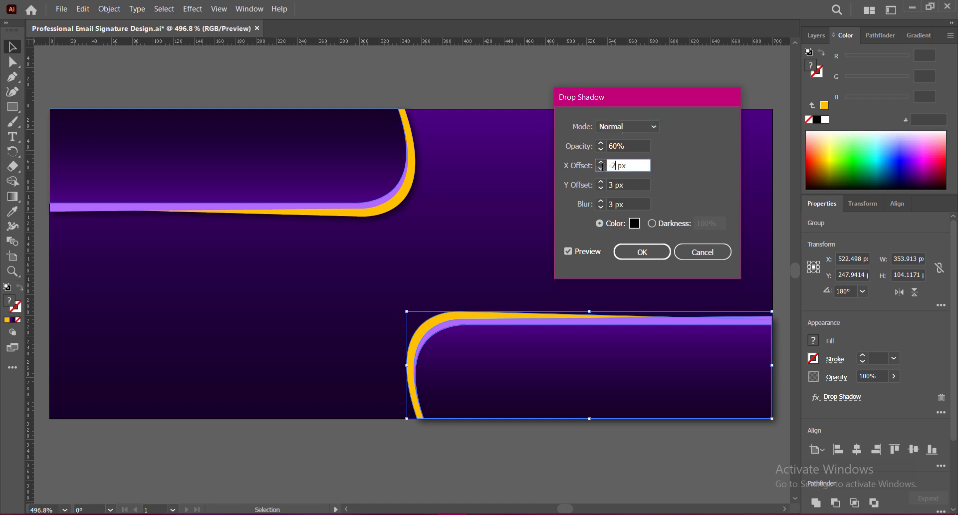
click(608, 185)
click(630, 252)
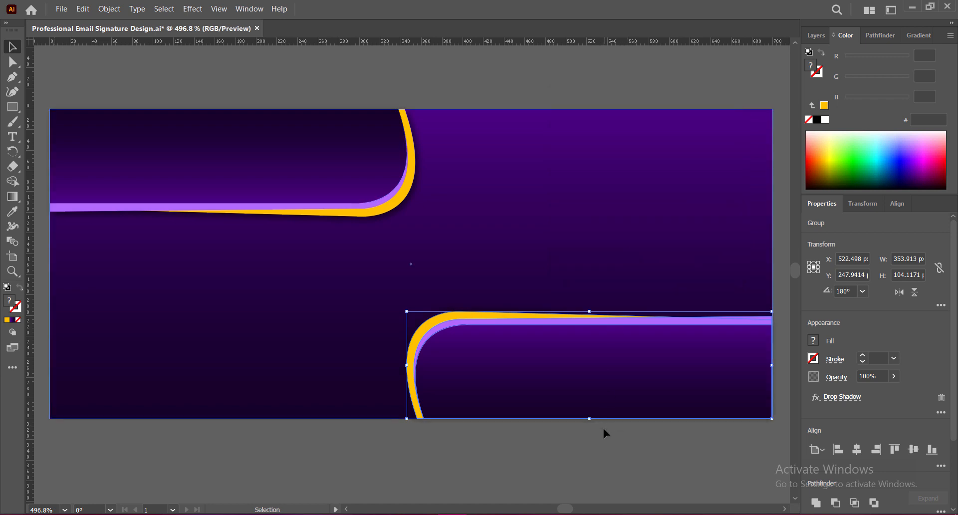
drag(406, 312, 530, 348)
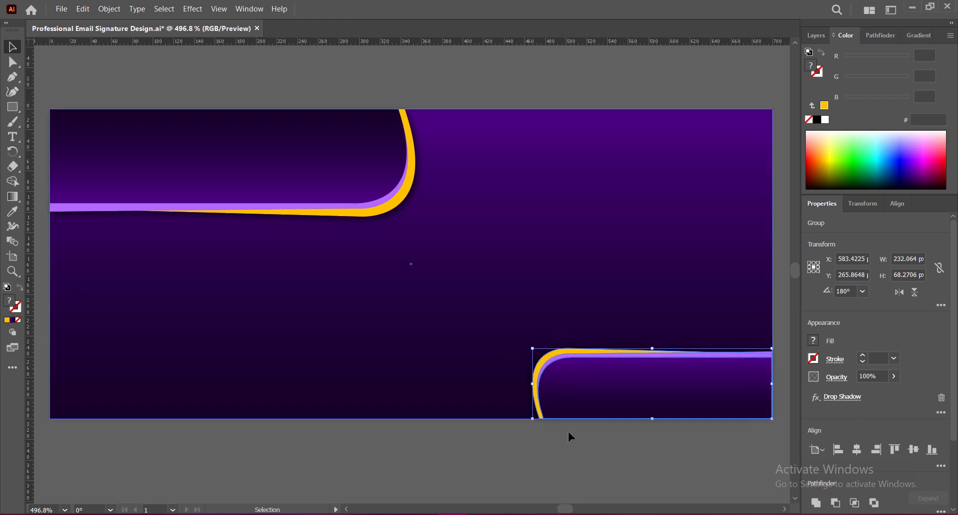
click(570, 440)
Narrow the top-left wave to about 305 px wide and save the file
click(388, 163)
drag(414, 162, 354, 163)
click(306, 443)
key(ctrl+s)
click(360, 180)
click(429, 399)
key(ctrl+s)
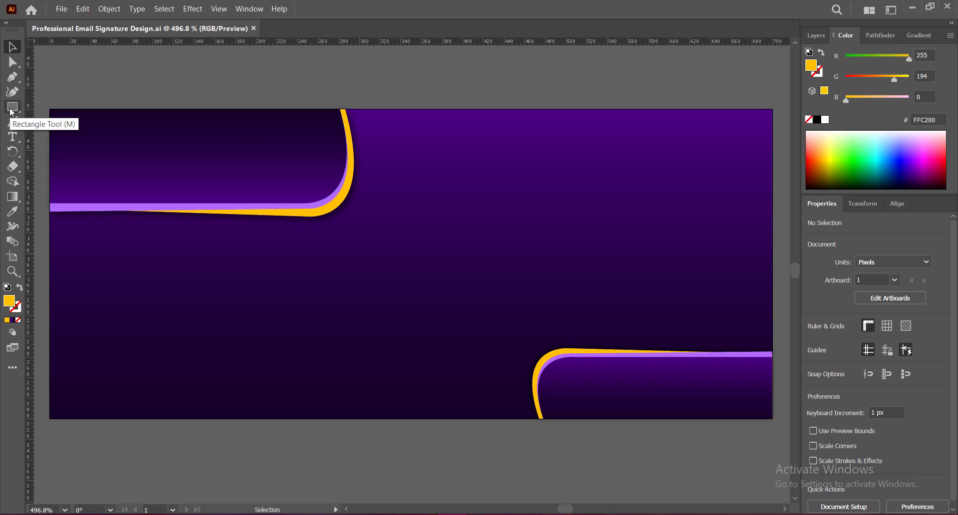
Draw a circle in the banner's middle and fill it with dark navy 000311
drag(12, 107, 75, 122)
drag(411, 215, 542, 345)
click(12, 47)
double_click(9, 300)
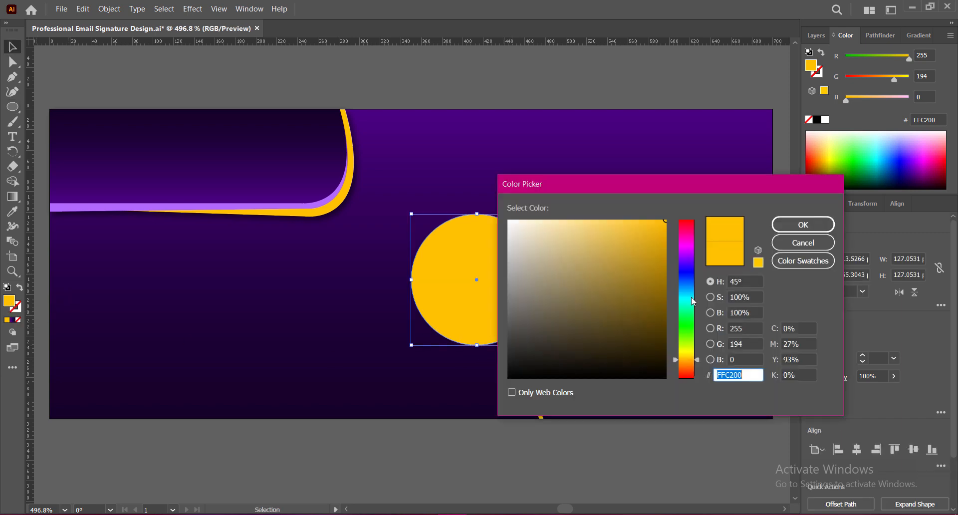
click(803, 243)
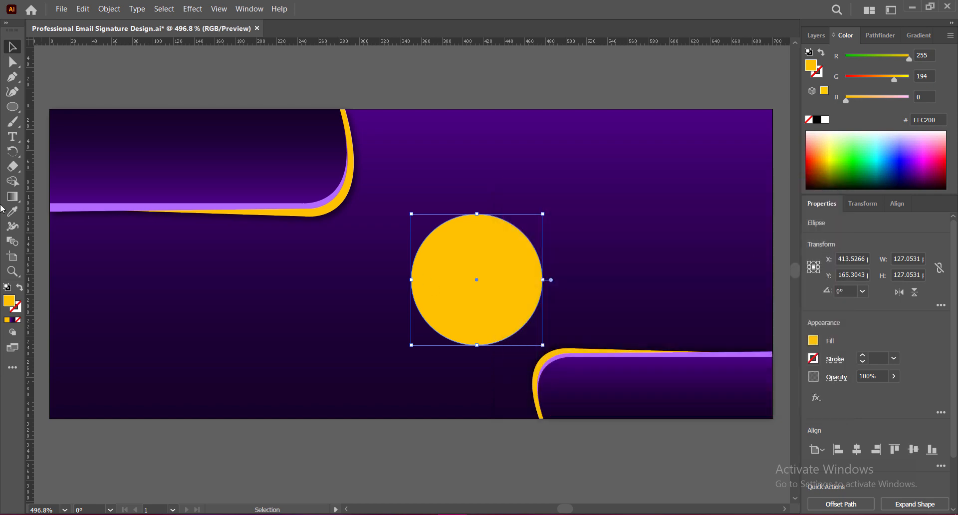
double_click(11, 303)
click(685, 278)
click(665, 368)
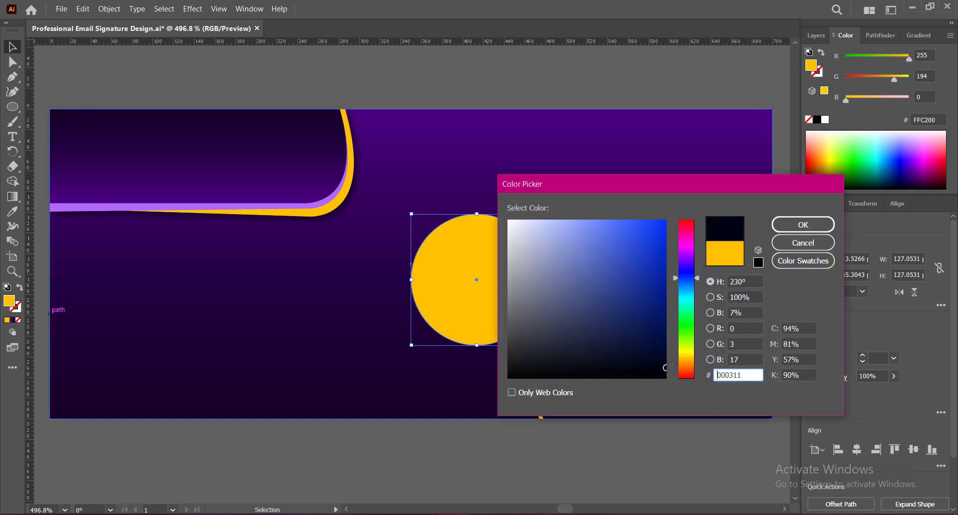
click(791, 225)
click(549, 455)
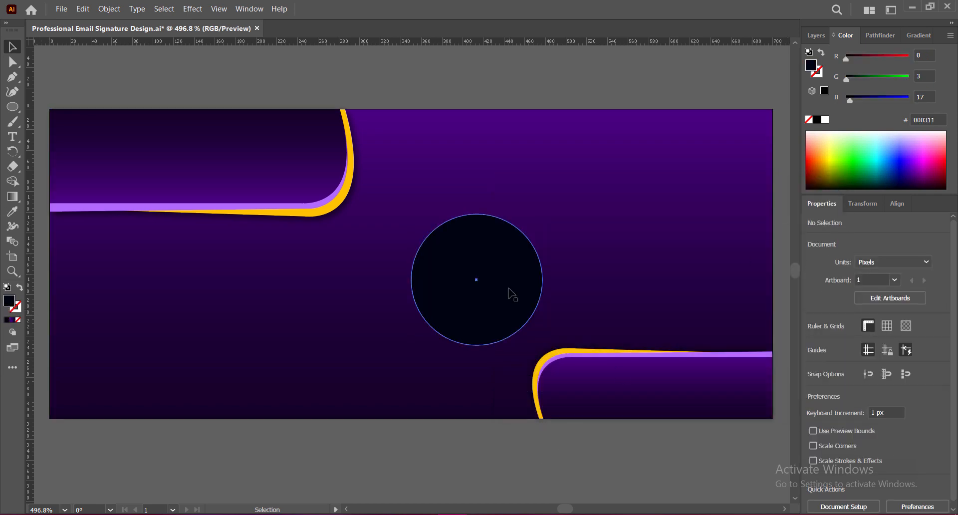
drag(509, 293, 469, 270)
Give the circle a white outline with stroke weight 3 and save
double_click(17, 312)
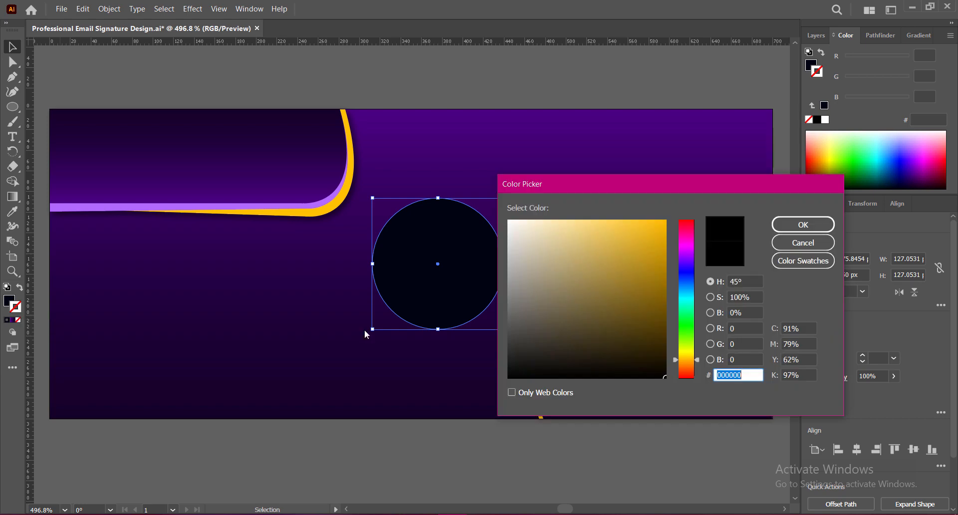
click(787, 228)
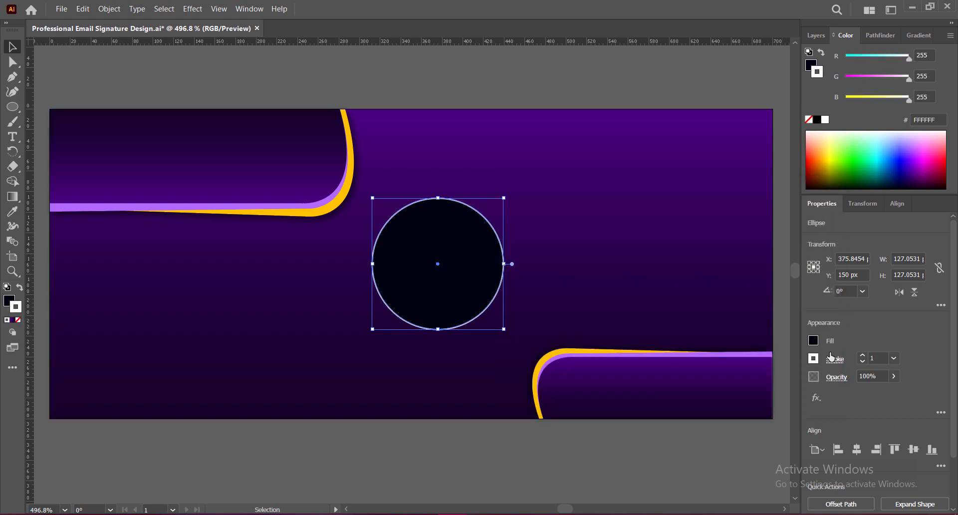
click(863, 355)
click(864, 355)
click(679, 450)
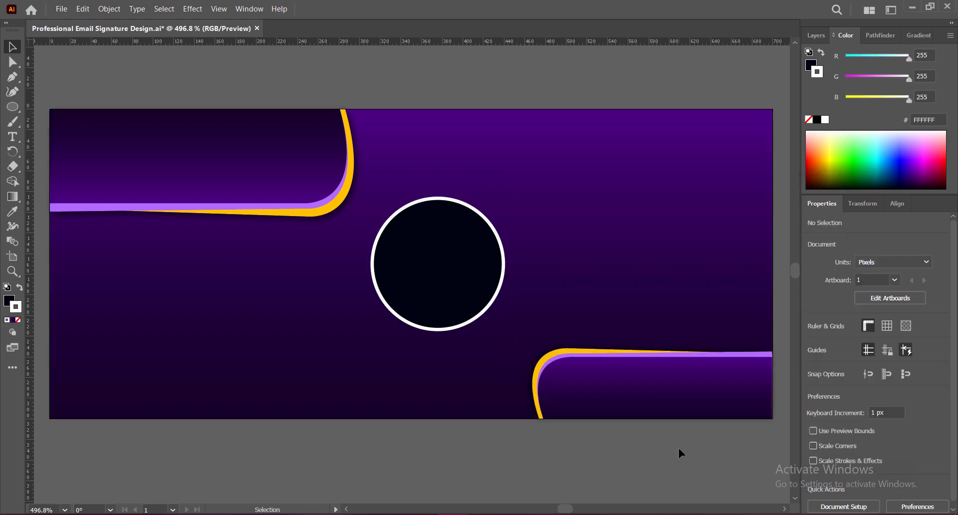
click(455, 279)
click(472, 446)
key(ctrl+s)
Shrink the circle to about 109 px across and reposition it near the banner centre
click(434, 278)
drag(438, 198, 439, 216)
mouse_move(445, 306)
mouse_down()
mouse_move(446, 284)
mouse_move(442, 303)
mouse_up()
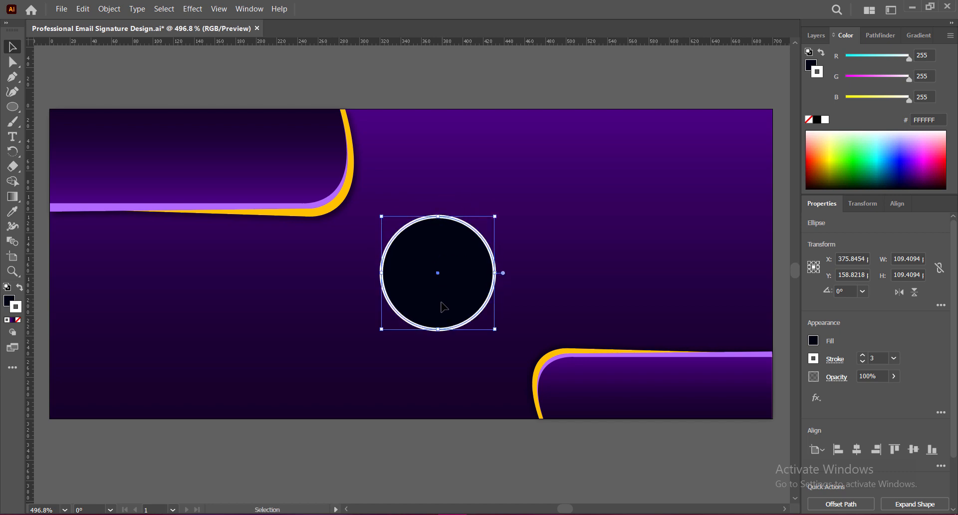
click(432, 478)
drag(19, 111, 50, 104)
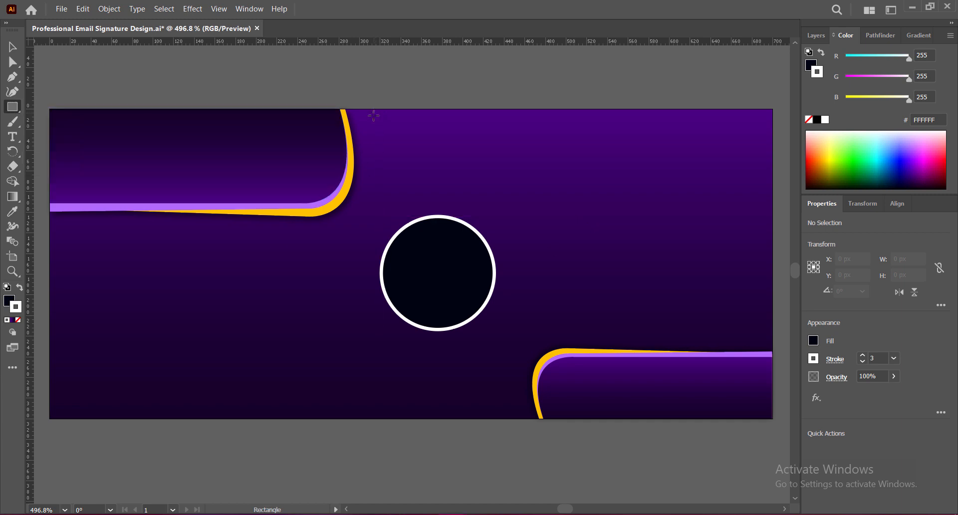
Draw a 121 × 217 px rectangle over the circle with no fill, 2 px stroke and rounded corners
mouse_move(373, 115)
mouse_down()
mouse_move(493, 295)
mouse_move(500, 337)
mouse_up()
click(17, 47)
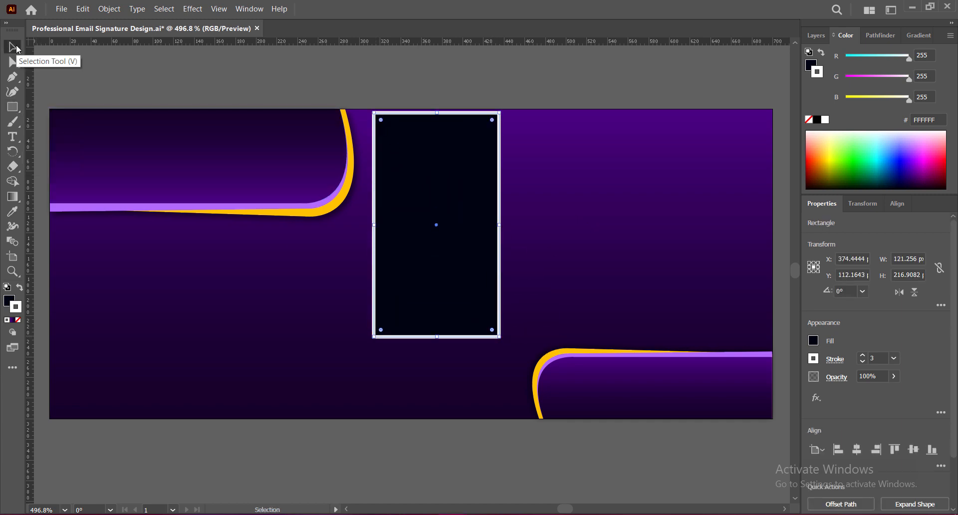
click(9, 301)
click(19, 320)
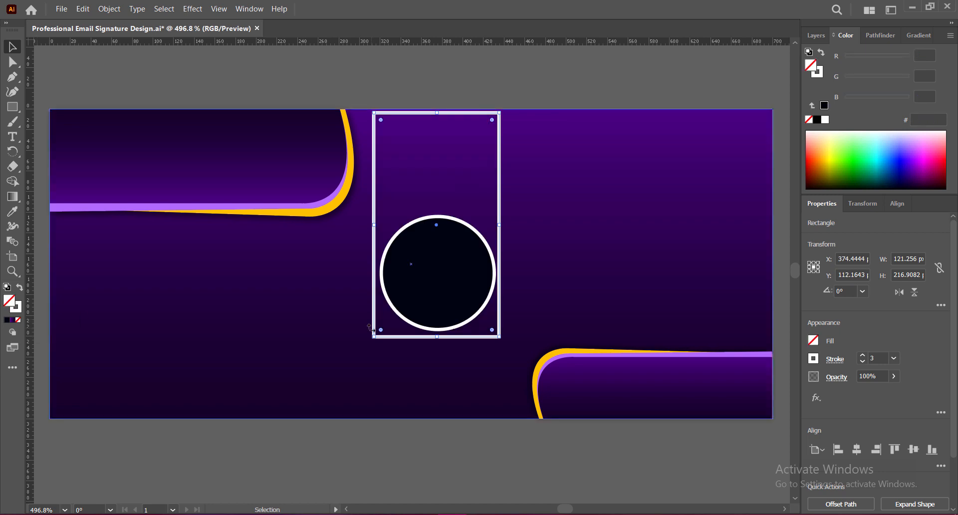
click(864, 362)
click(863, 362)
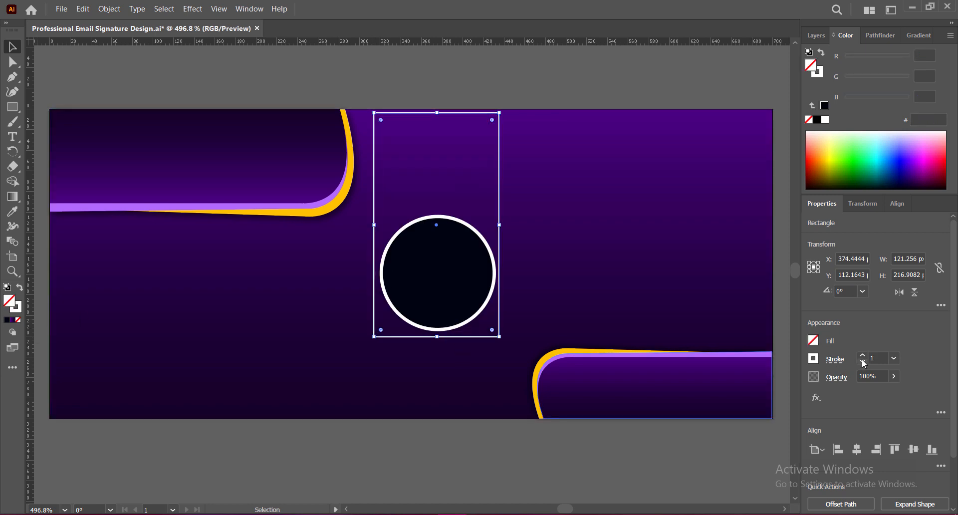
click(863, 355)
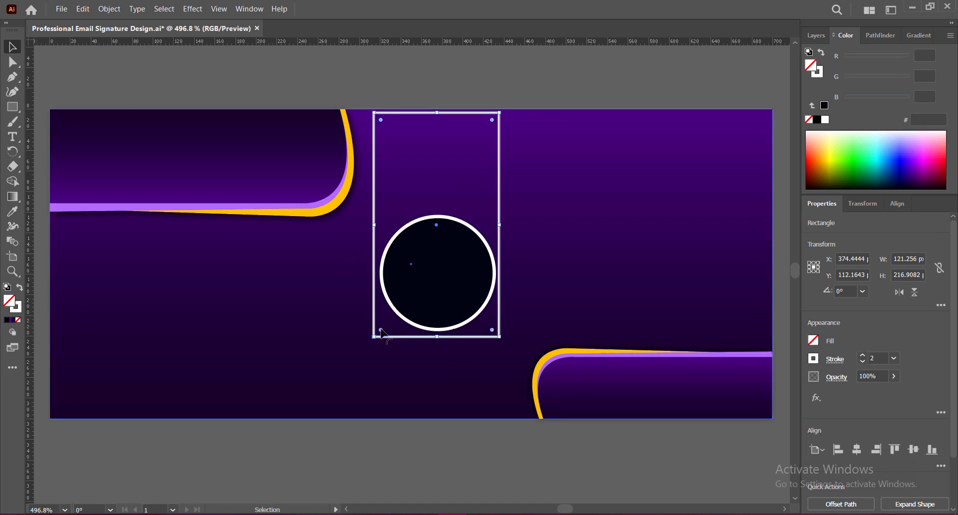
drag(381, 333, 398, 303)
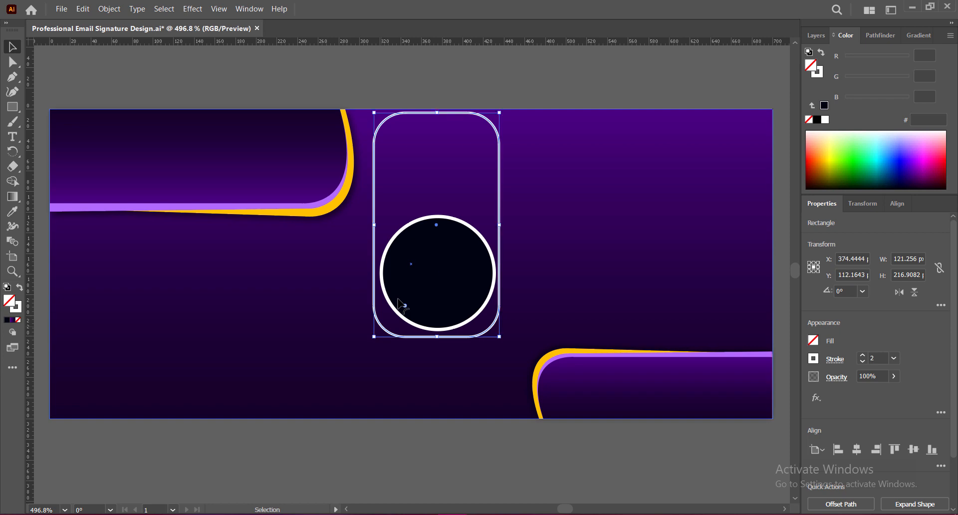
Undo the corner-rounding attempts and narrow the rectangle slightly
key(ctrl+z)
double_click(381, 330)
drag(381, 333, 428, 236)
key(ctrl+z)
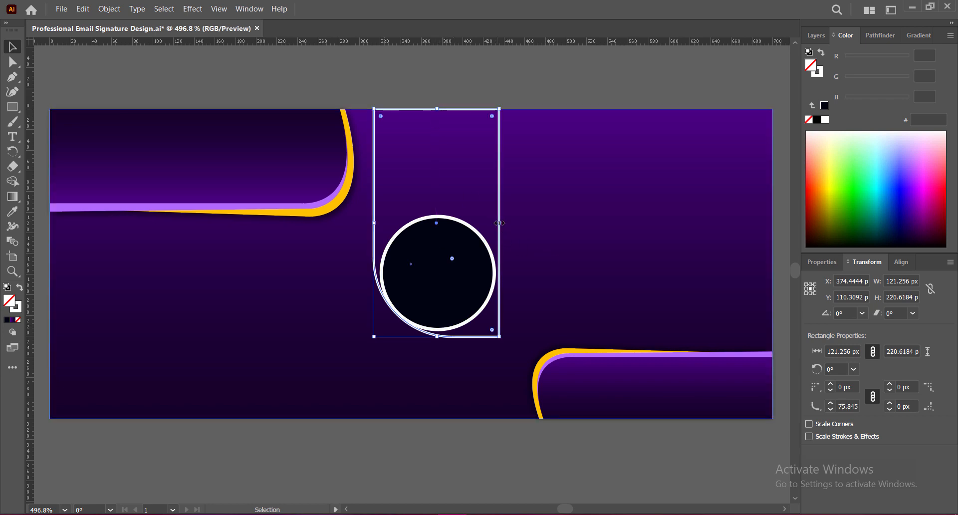
drag(502, 227, 498, 227)
Send the rectangle backward behind the circle with Arrange > Send Backward
right_click(494, 215)
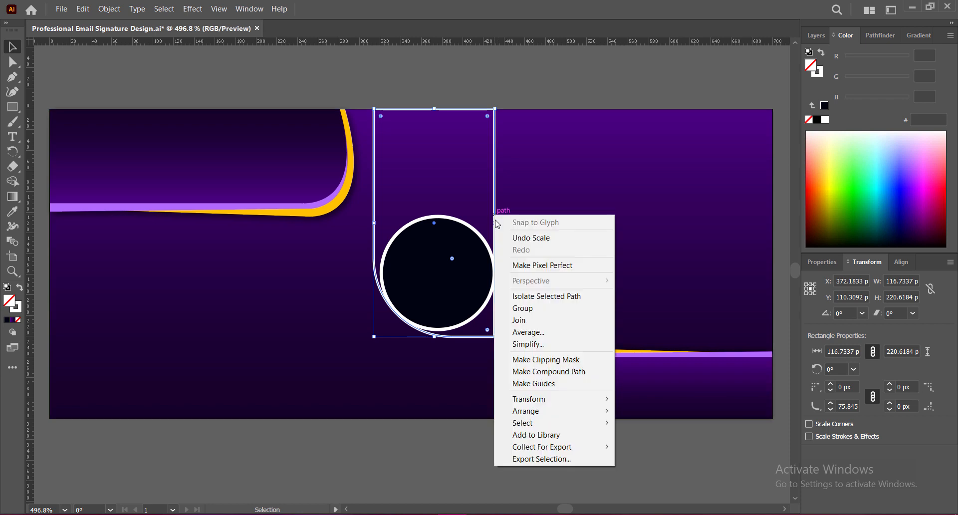
mouse_move(522, 412)
click(652, 428)
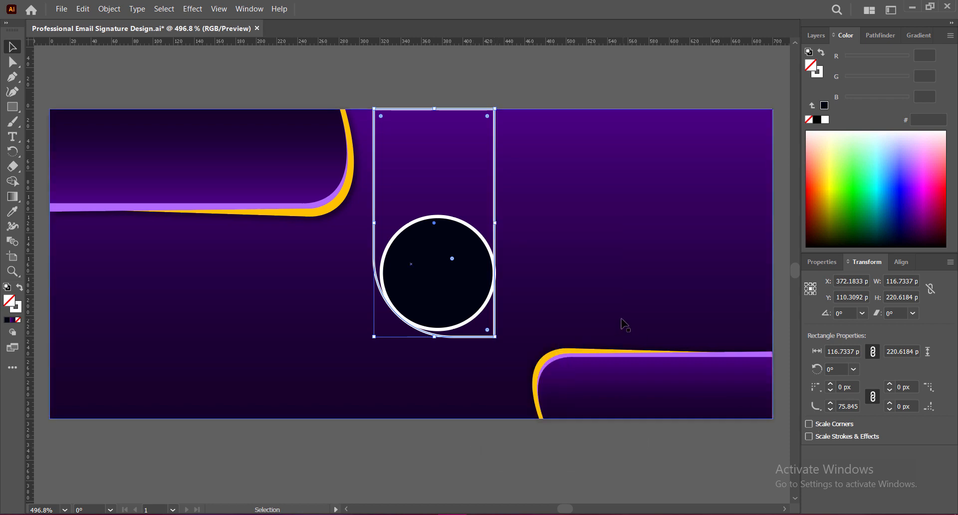
click(513, 450)
click(496, 210)
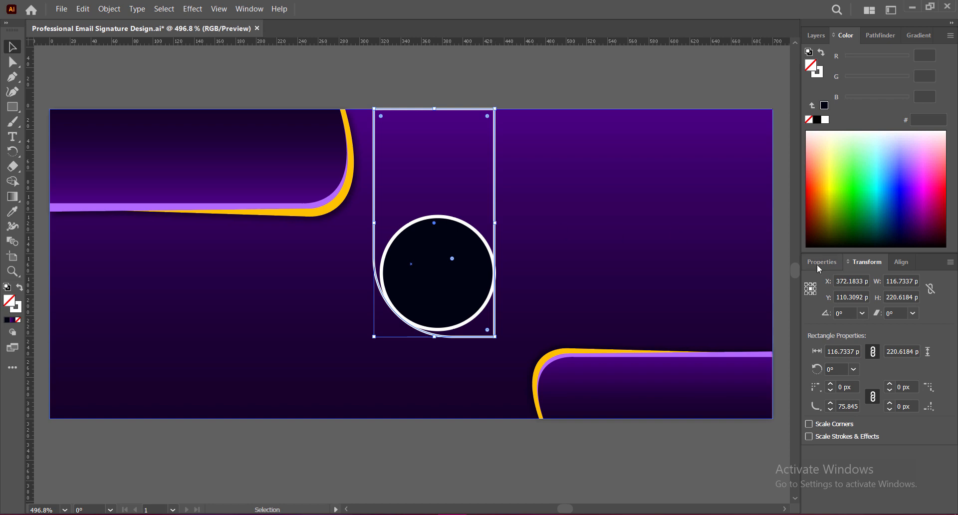
click(543, 449)
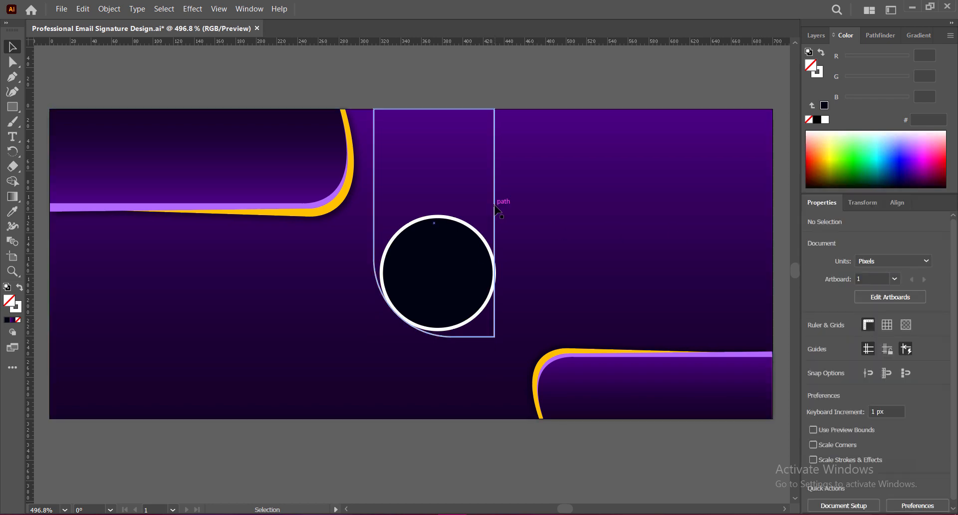
Stretch the rectangle's top edge upward, undoing a trial bottom-corner rounding change
click(495, 207)
drag(434, 109, 434, 108)
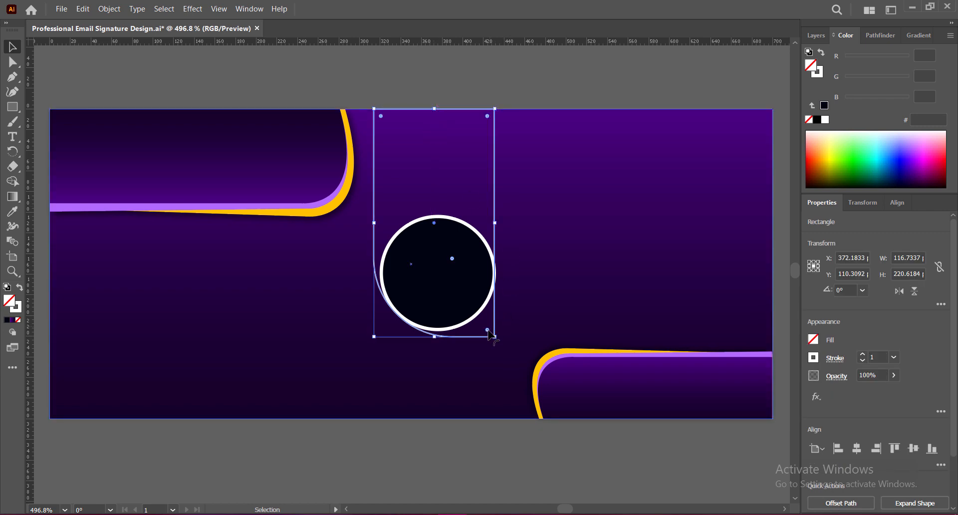
double_click(488, 329)
drag(488, 330, 476, 307)
key(ctrl+z)
click(464, 450)
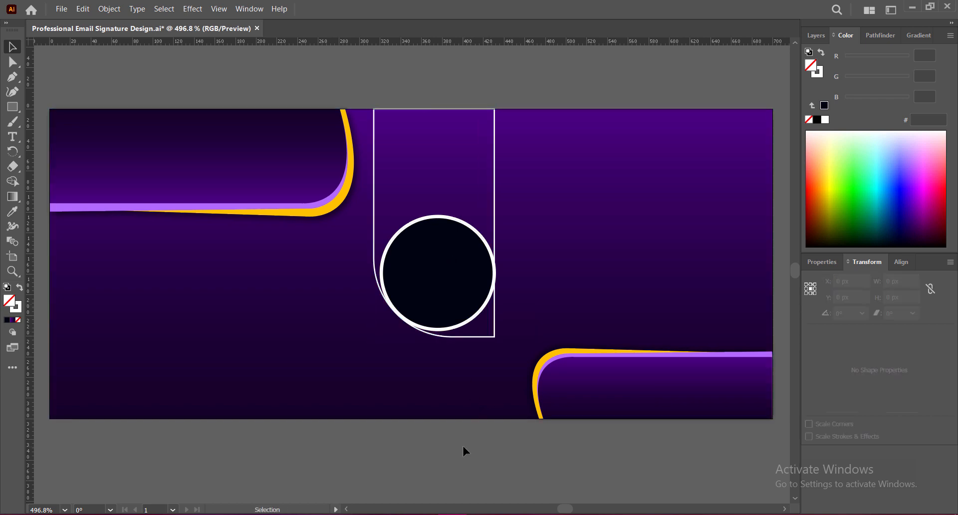
Check the circle at X 374.85, Y 158.82 px, then select the rectangle and open Pathfinder
click(450, 306)
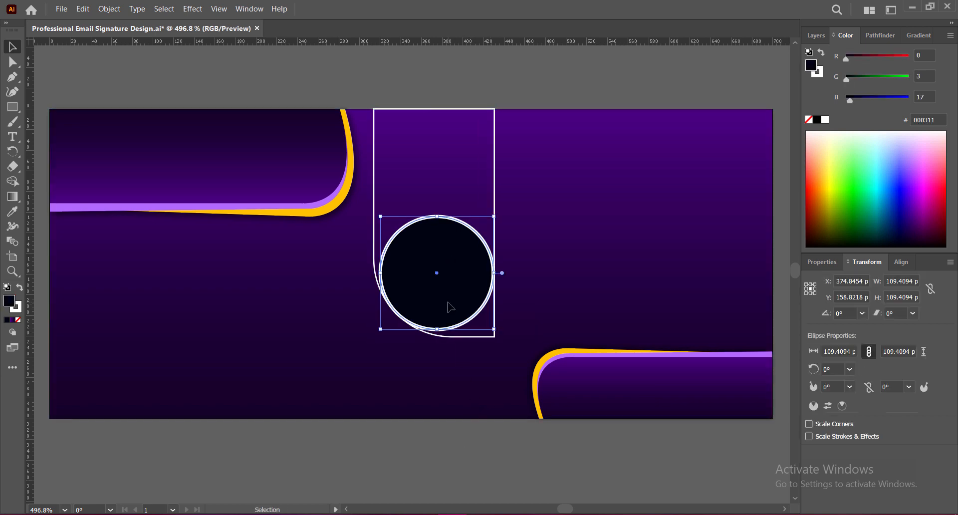
click(427, 435)
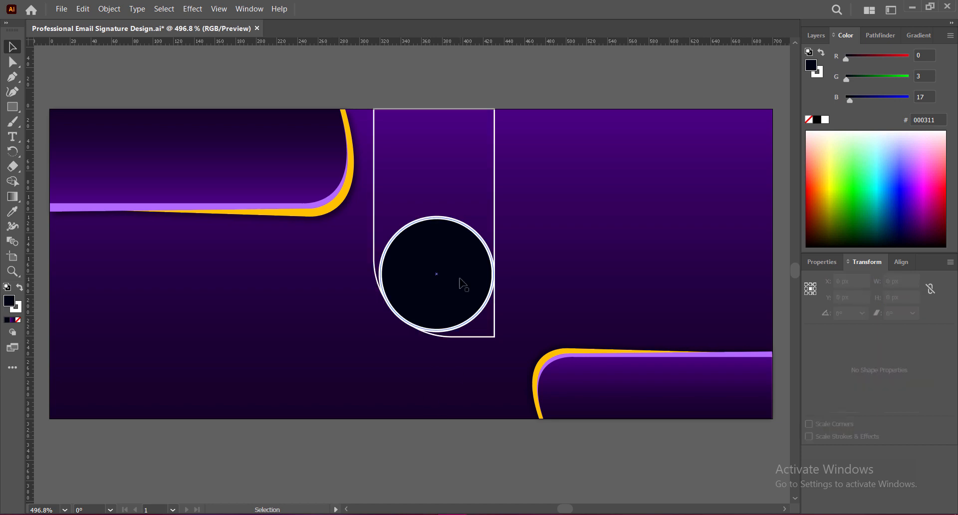
click(463, 283)
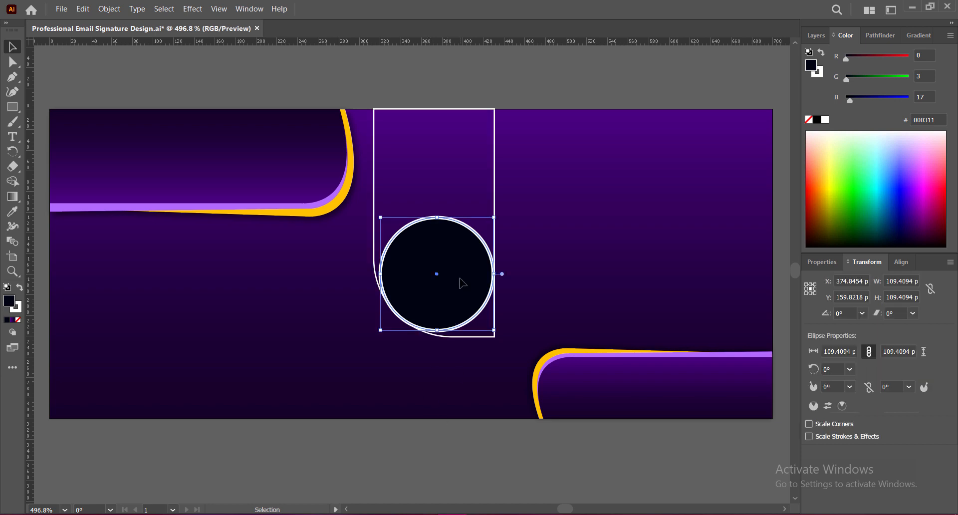
click(472, 438)
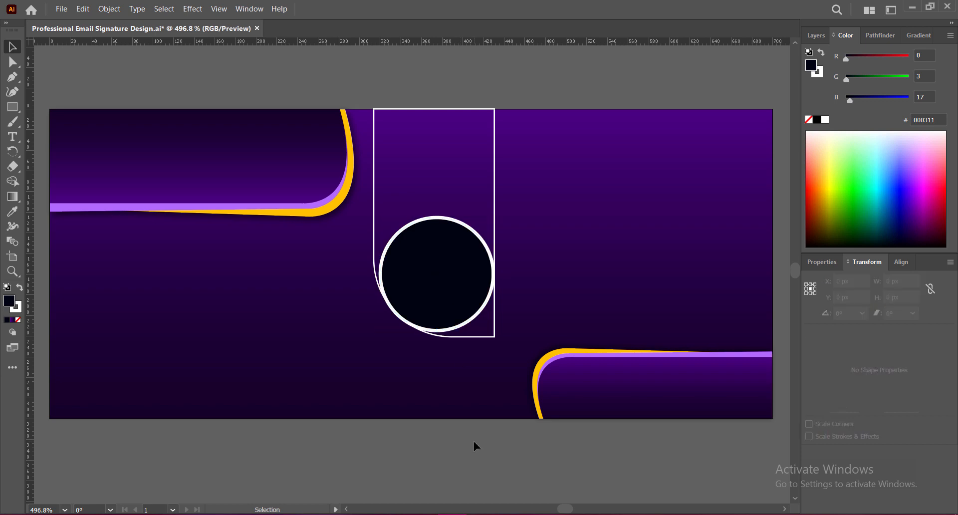
click(450, 303)
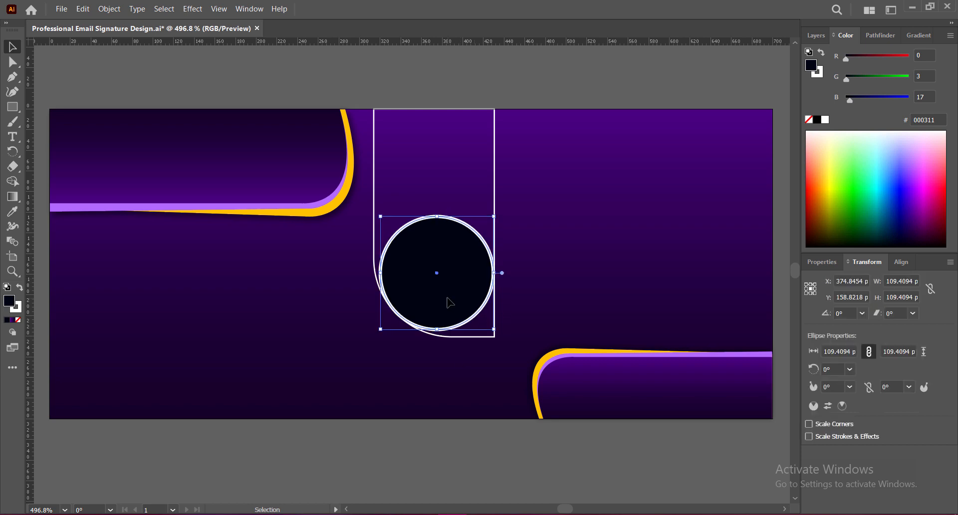
click(465, 425)
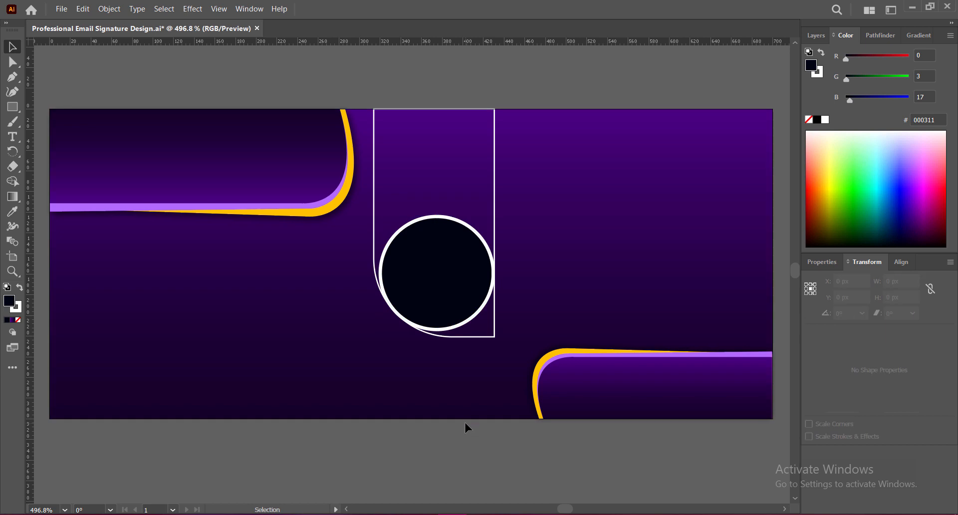
click(405, 143)
key(ctrl+shift+F9)
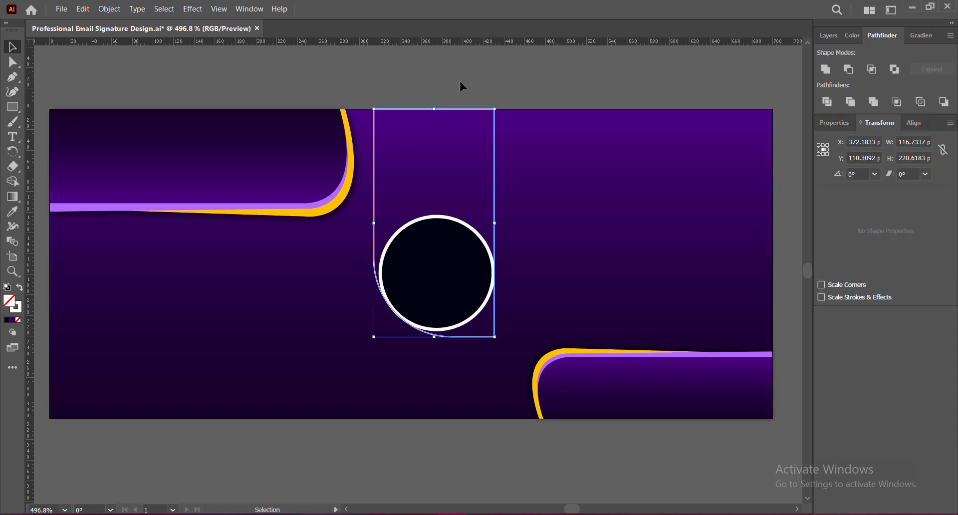
Scale the circle and rectangle up together, nudge them right and up, and save
mouse_move(435, 109)
mouse_down()
mouse_move(434, 88)
mouse_move(436, 109)
mouse_up()
click(435, 87)
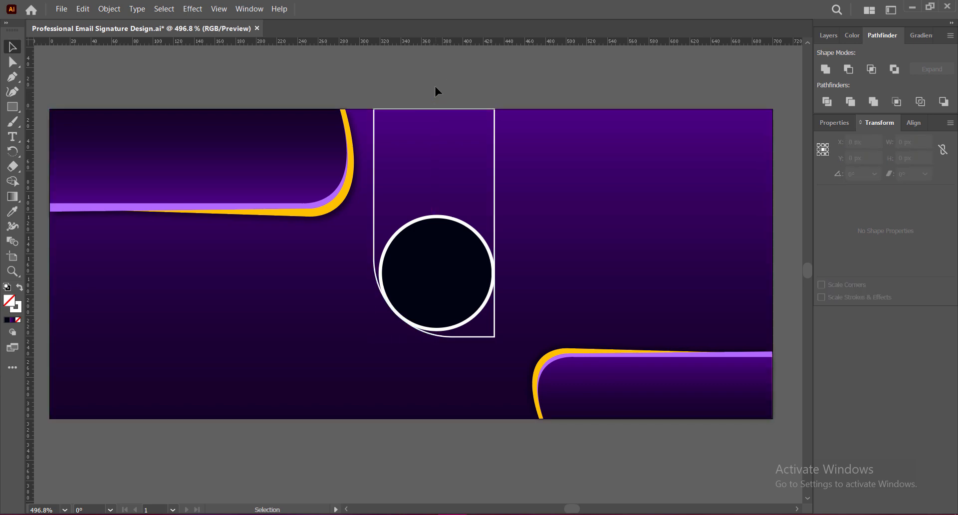
key(ctrl+s)
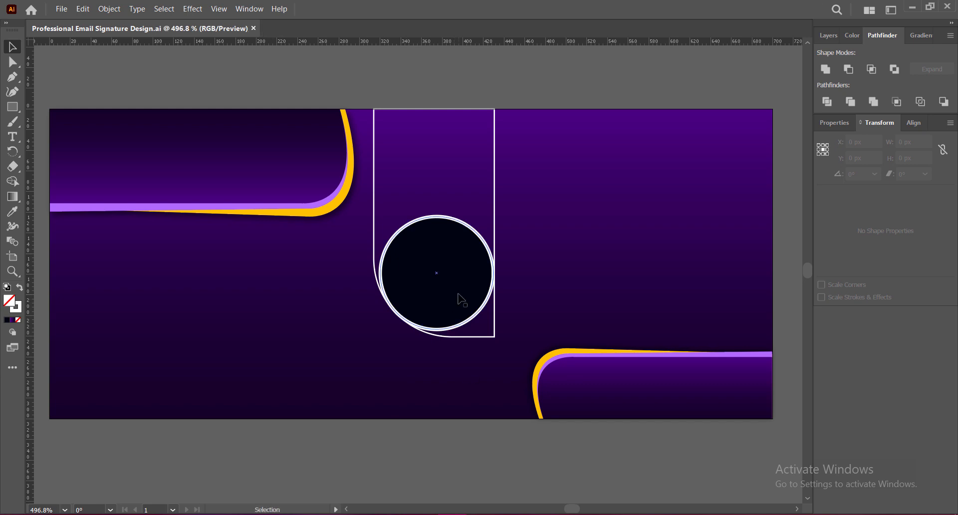
click(461, 299)
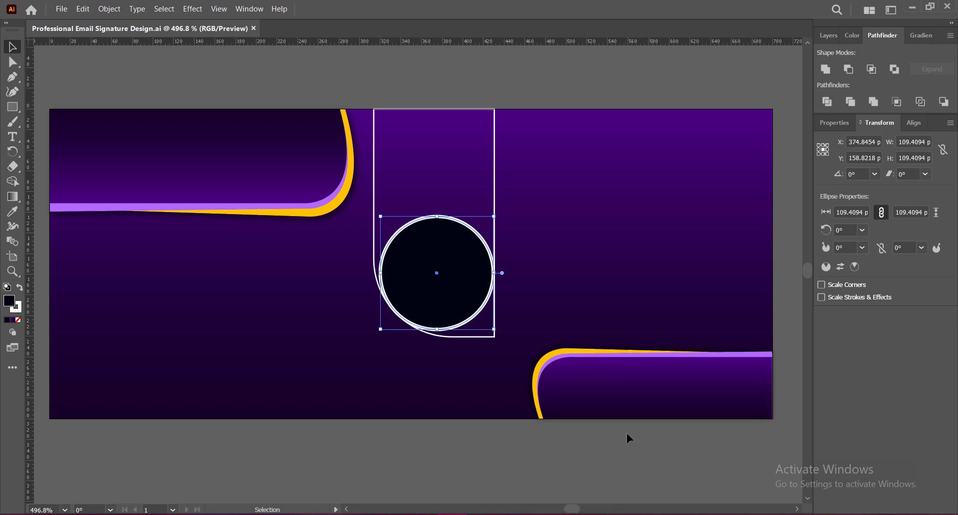
shift+click(494, 192)
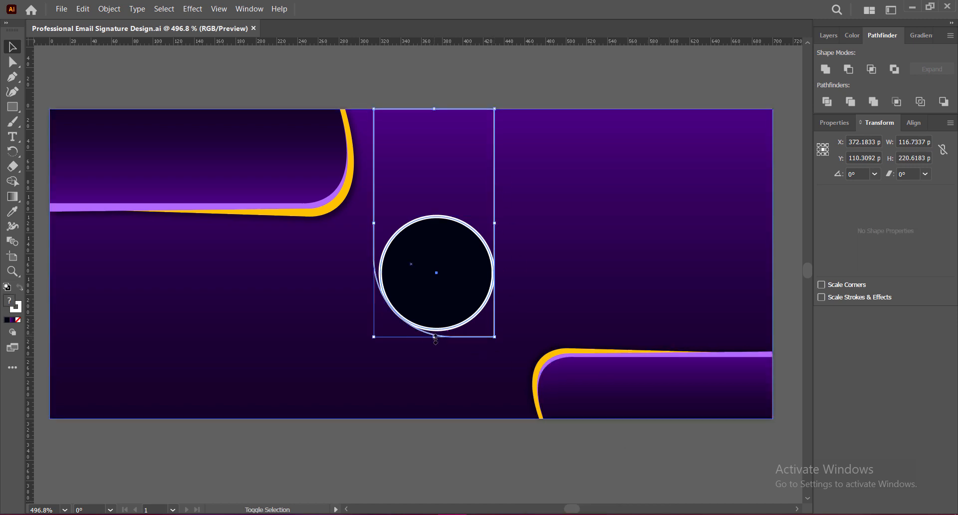
drag(435, 338, 439, 356)
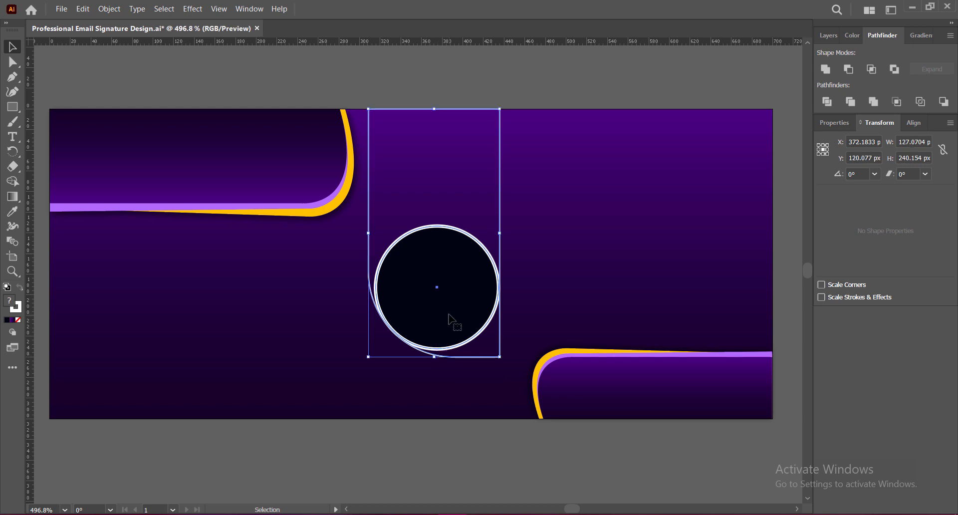
key(Right)
key(Right)
key(Up)
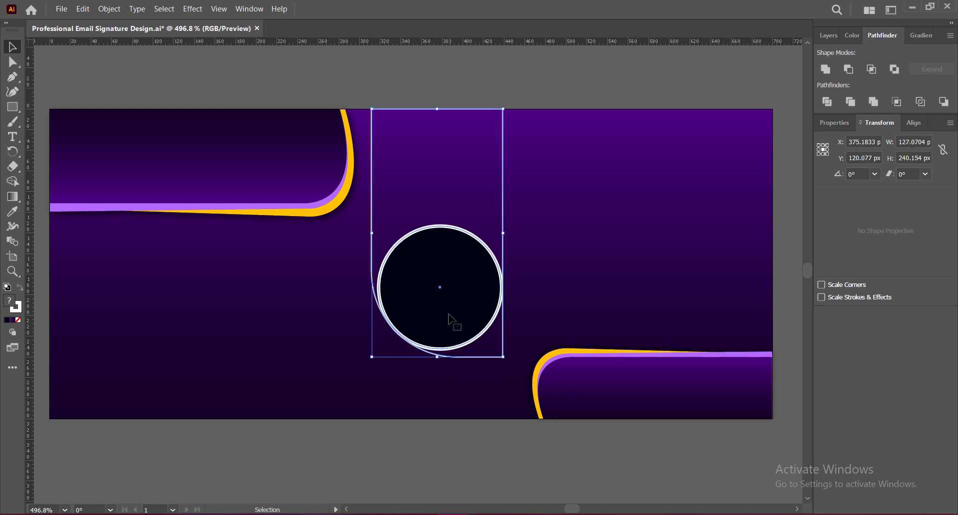
click(454, 443)
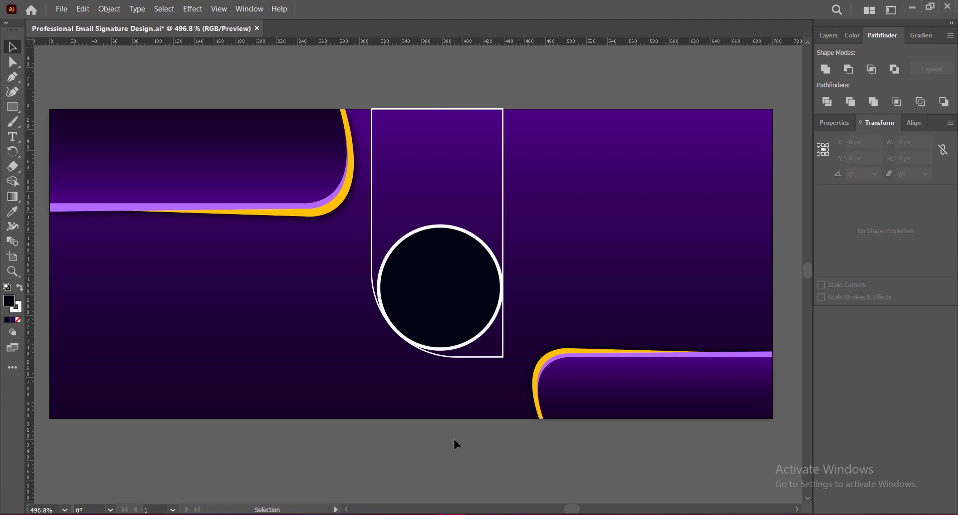
key(ctrl+s)
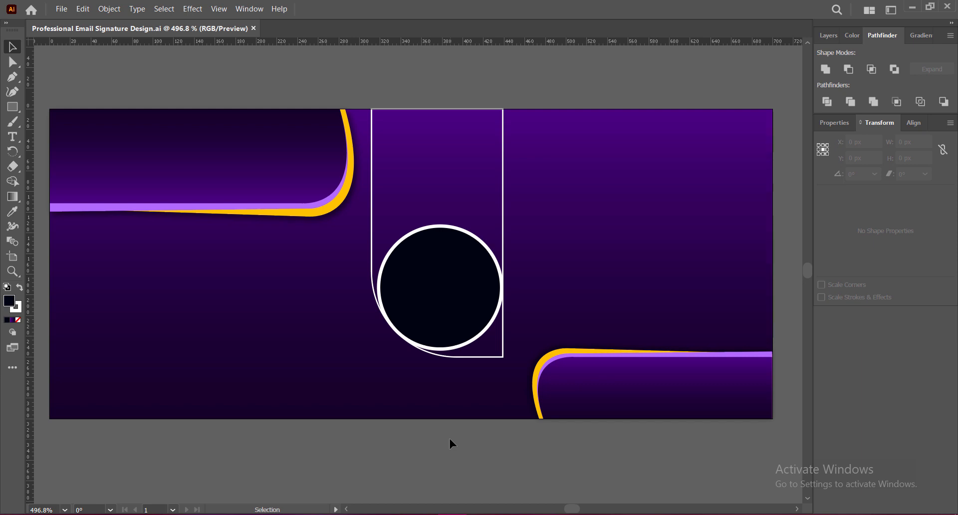
Enlarge both shapes further, move them up, and align the rectangle's top to the artboard edge
click(439, 321)
shift+click(372, 204)
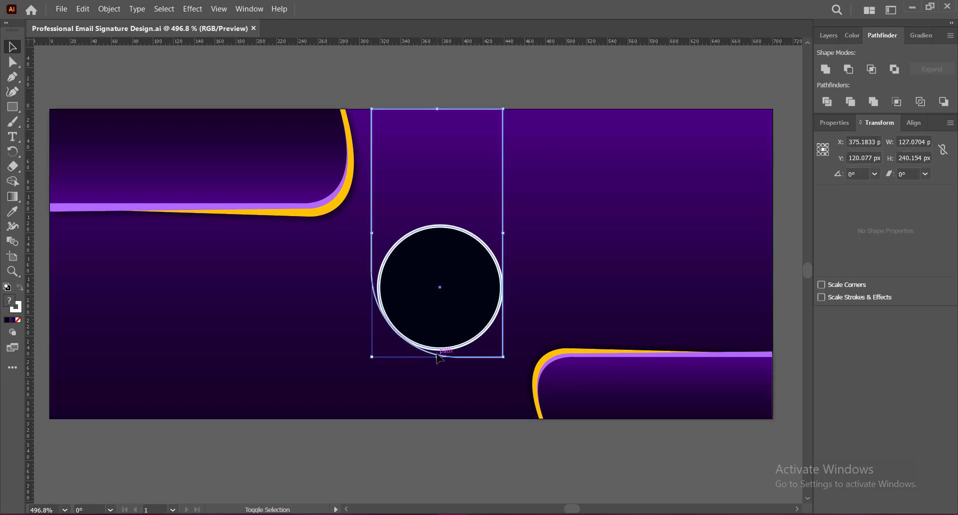
drag(437, 358, 439, 388)
drag(440, 342, 447, 297)
click(452, 64)
drag(449, 64, 448, 109)
click(463, 76)
Enlarge the navy circle to about 137 px so it nearly fills the frame's width
click(427, 272)
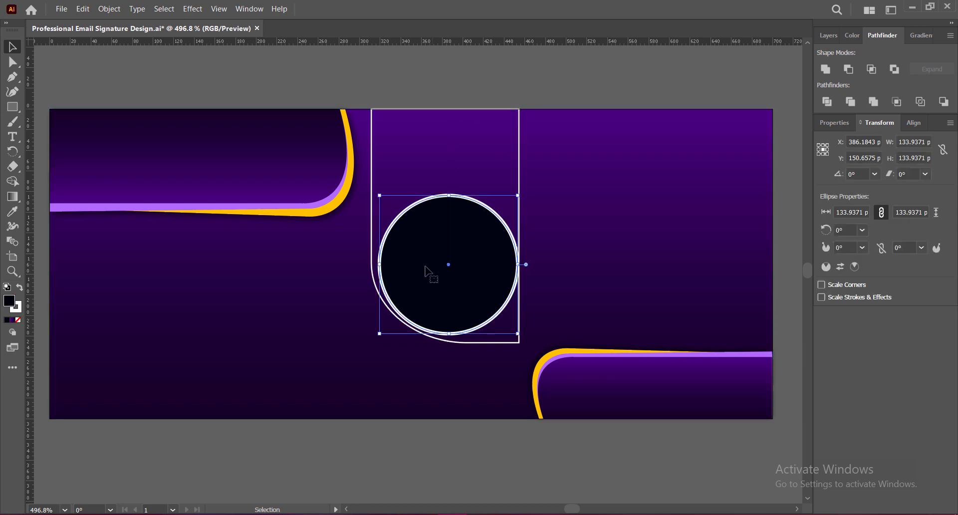
drag(380, 333, 371, 340)
drag(369, 341, 377, 341)
click(417, 446)
click(434, 289)
click(426, 436)
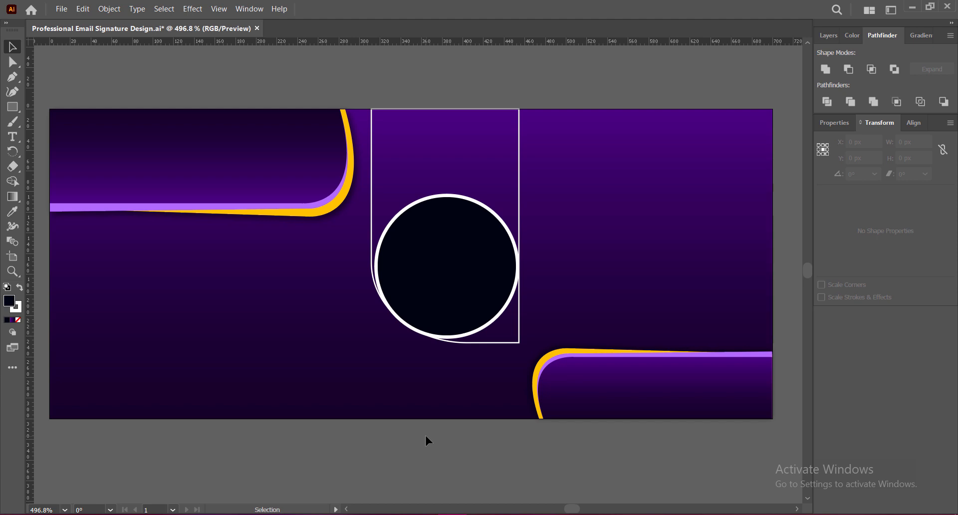
click(475, 272)
Apply a 60% black drop shadow to the circle with X 3 px, Y 0 px, blur 7 px, and save
click(193, 8)
mouse_move(203, 228)
click(345, 228)
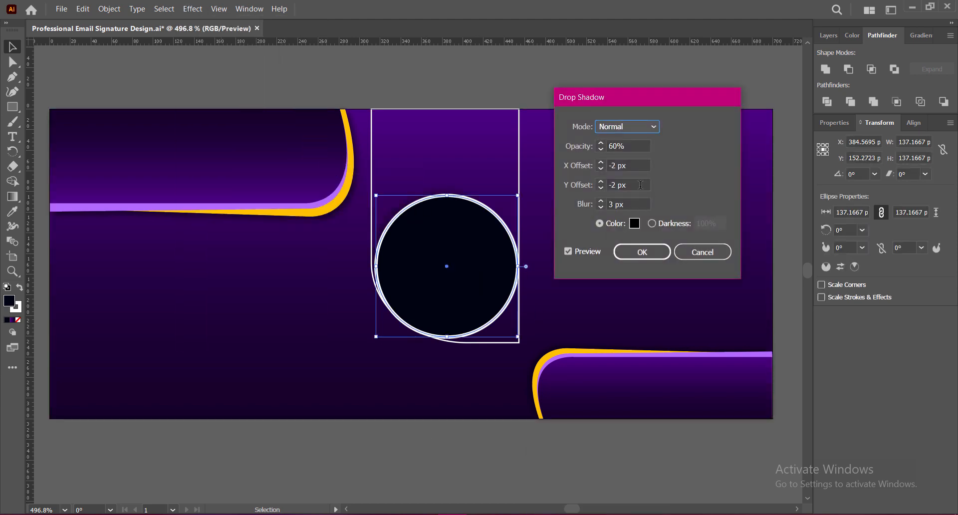
click(601, 162)
double_click(601, 162)
key(Tab)
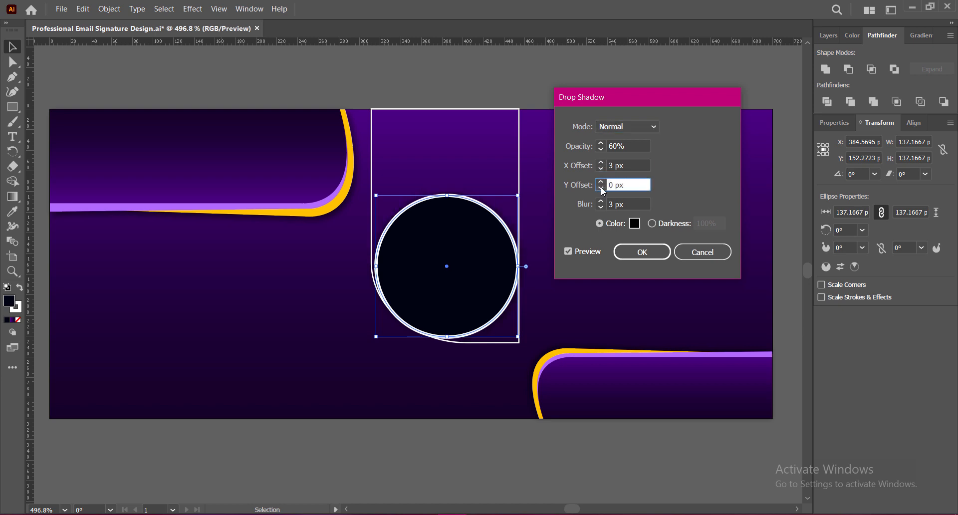
double_click(602, 201)
double_click(601, 201)
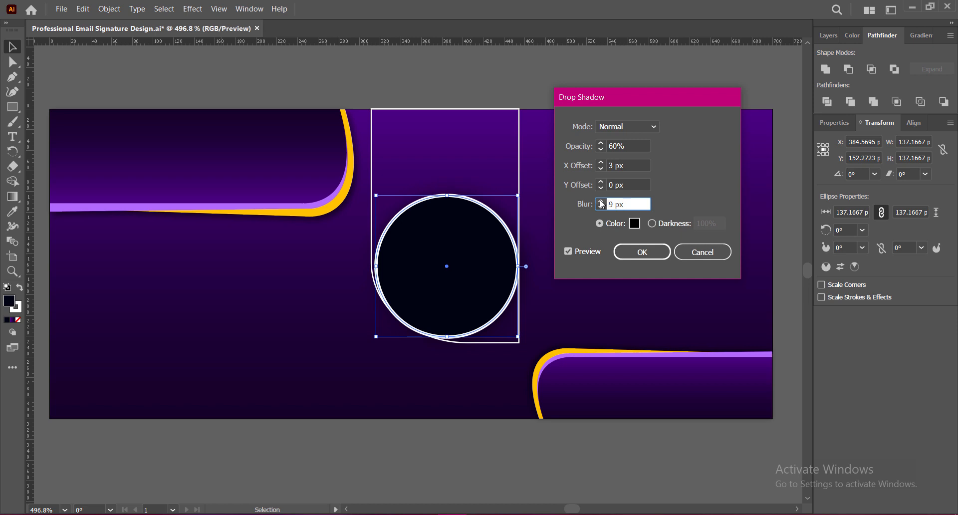
click(643, 252)
click(583, 462)
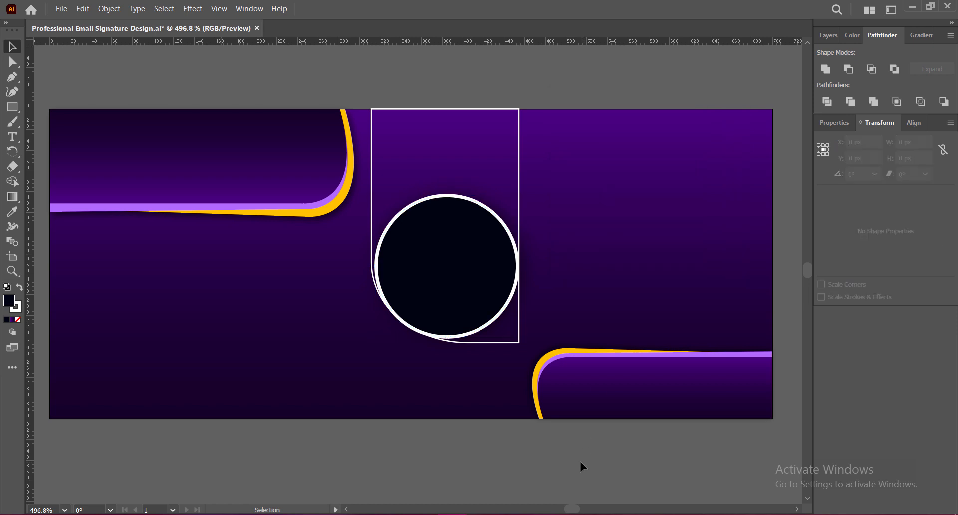
key(ctrl+s)
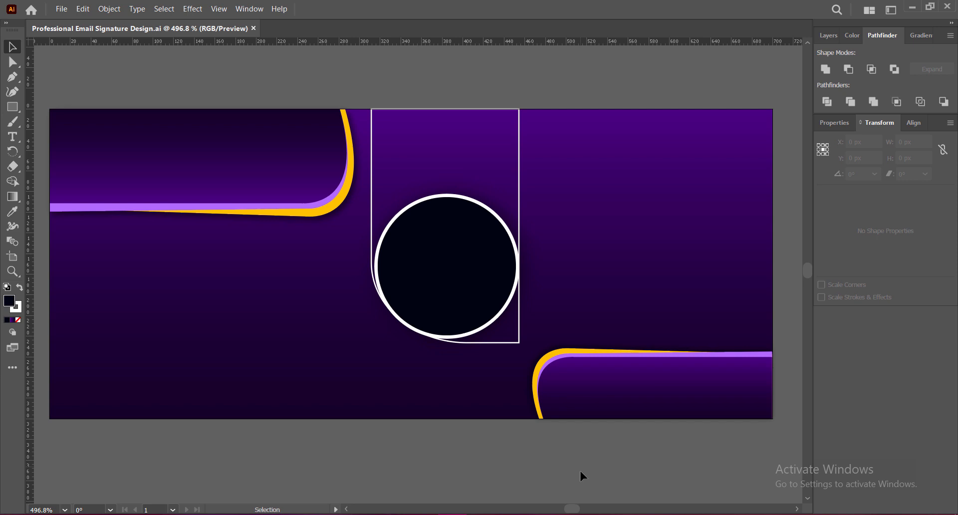
Draw a new circle on the banner's right side with no fill and a thin white outline
click(14, 107)
drag(14, 107, 52, 122)
drag(618, 174, 718, 273)
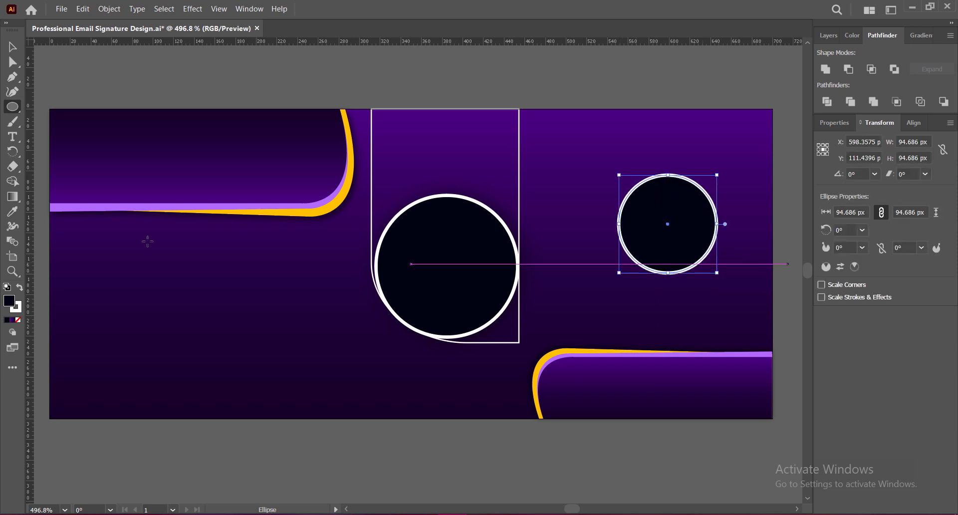
key(v)
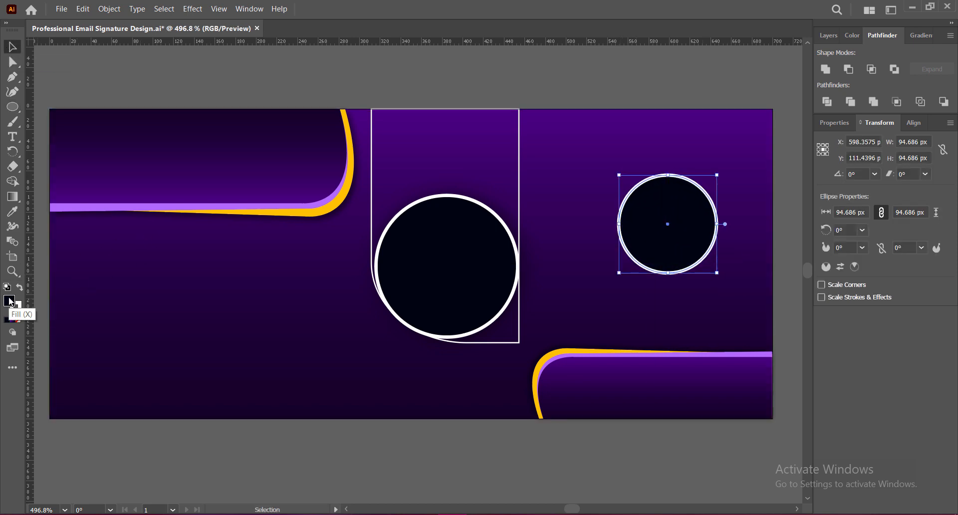
click(17, 320)
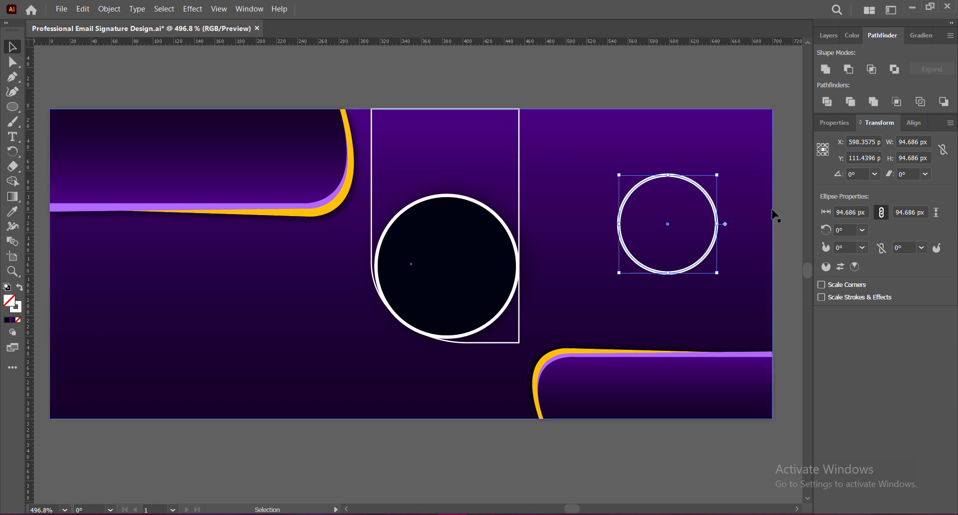
click(704, 443)
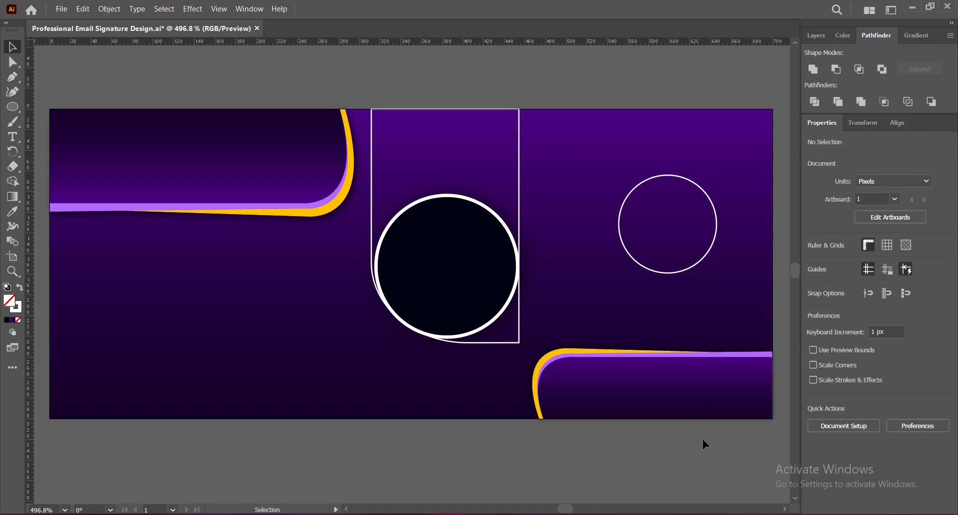
Alt-drag a copy of the outline circle up and to the left
click(668, 178)
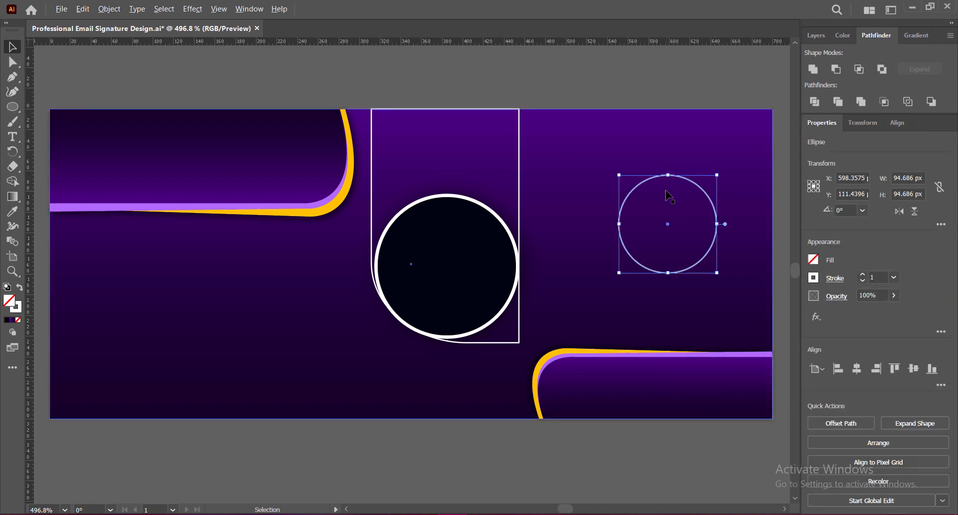
click(654, 434)
click(669, 273)
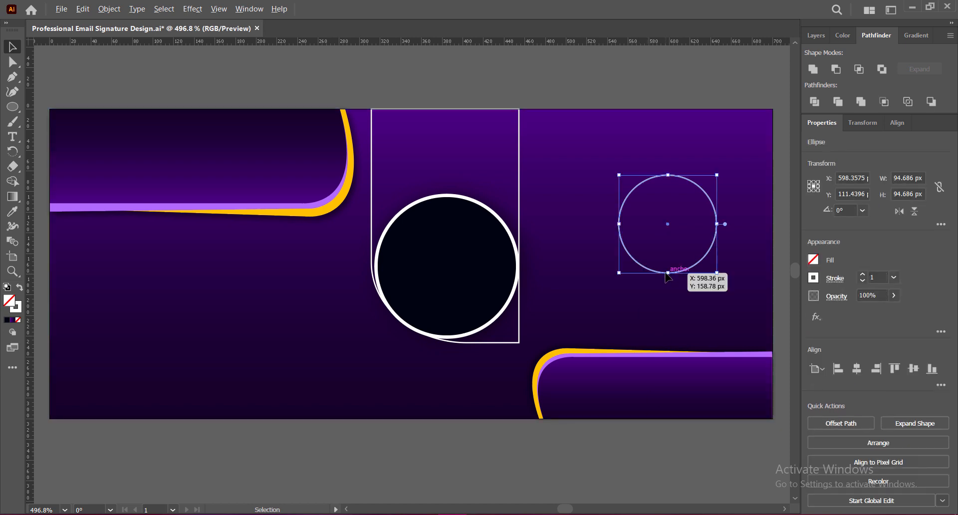
click(643, 262)
click(643, 264)
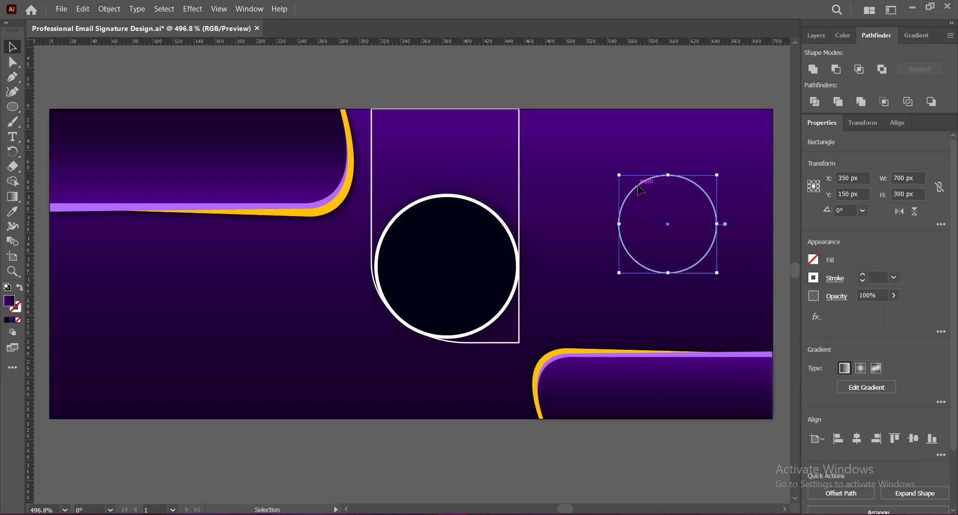
drag(638, 185, 625, 161)
Give the copied circle a 2 pt #FFBC00 yellow stroke with no fill
click(863, 274)
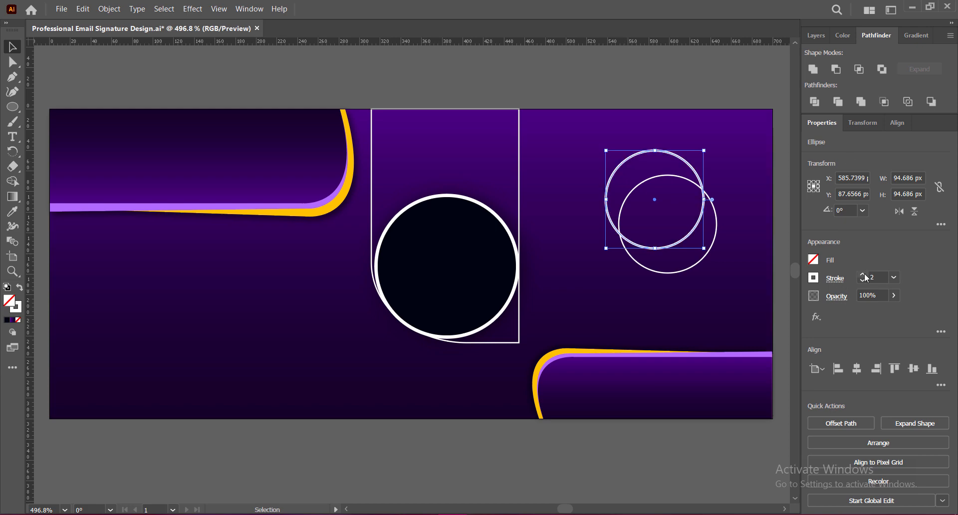
double_click(13, 306)
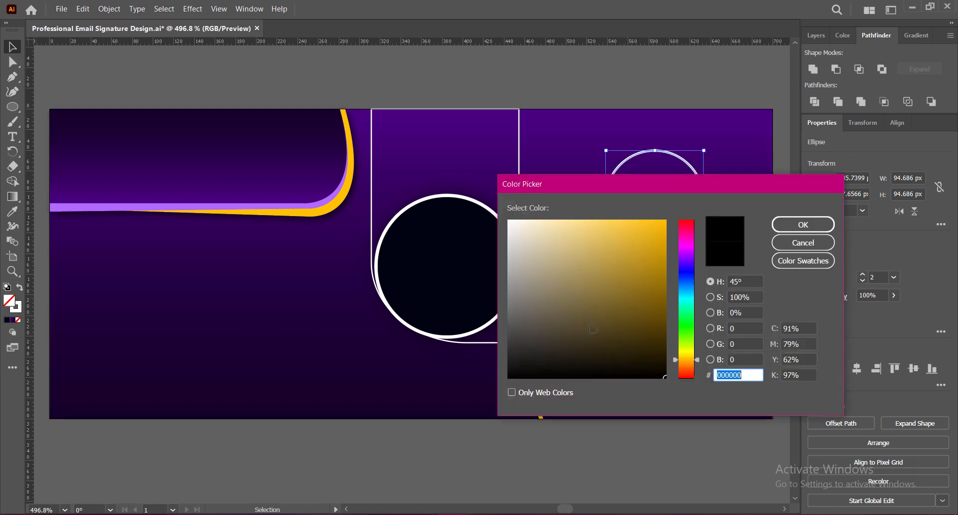
drag(593, 329, 673, 218)
click(796, 226)
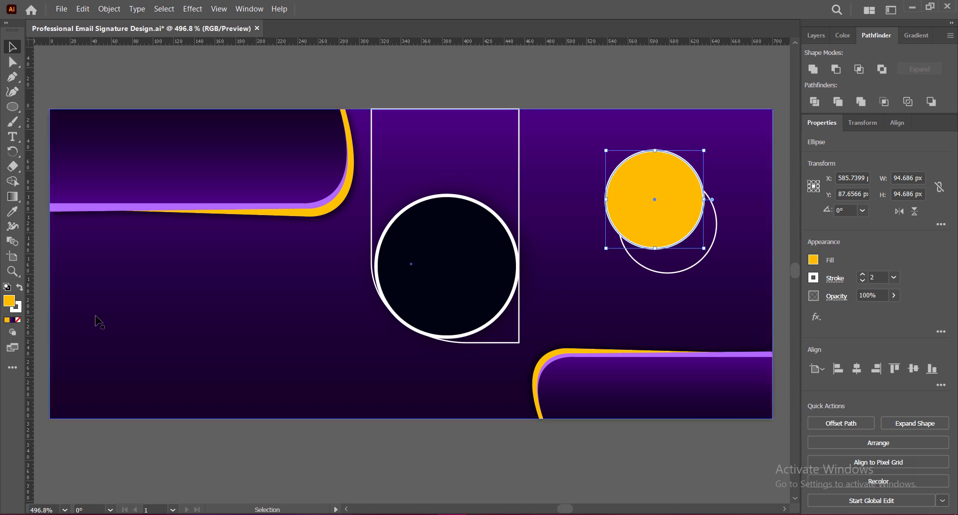
click(18, 320)
double_click(19, 310)
drag(619, 253, 682, 209)
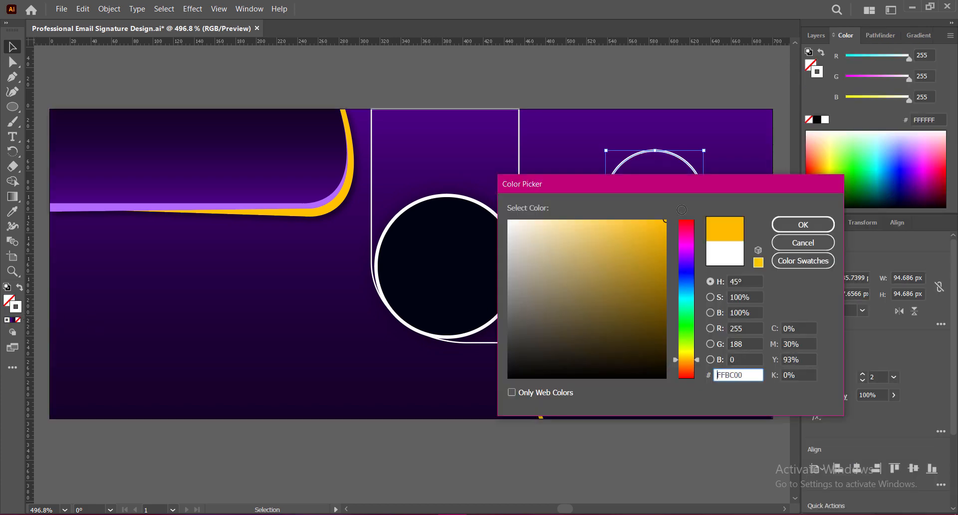
click(794, 227)
Enlarge the yellow ring to about 114 px and centre the white circle inside it
drag(654, 250, 655, 268)
click(636, 196)
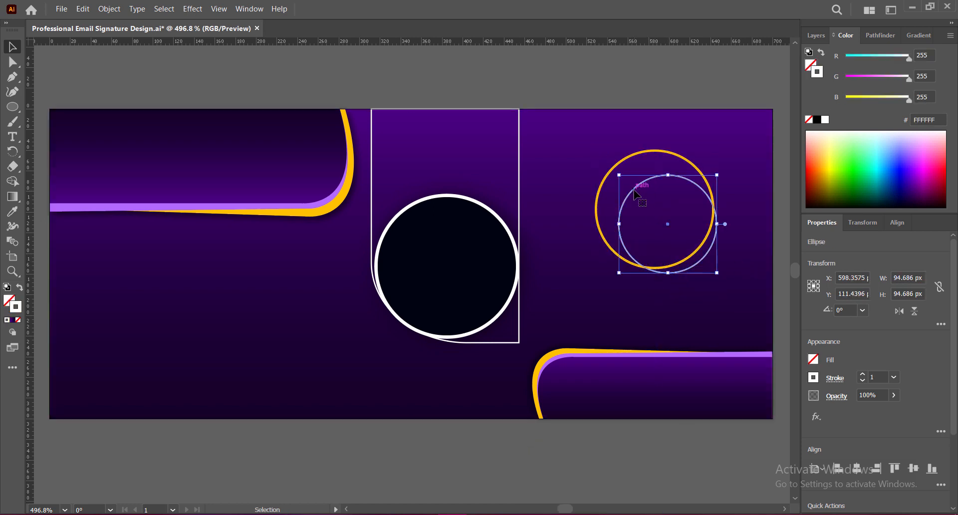
drag(635, 194, 625, 174)
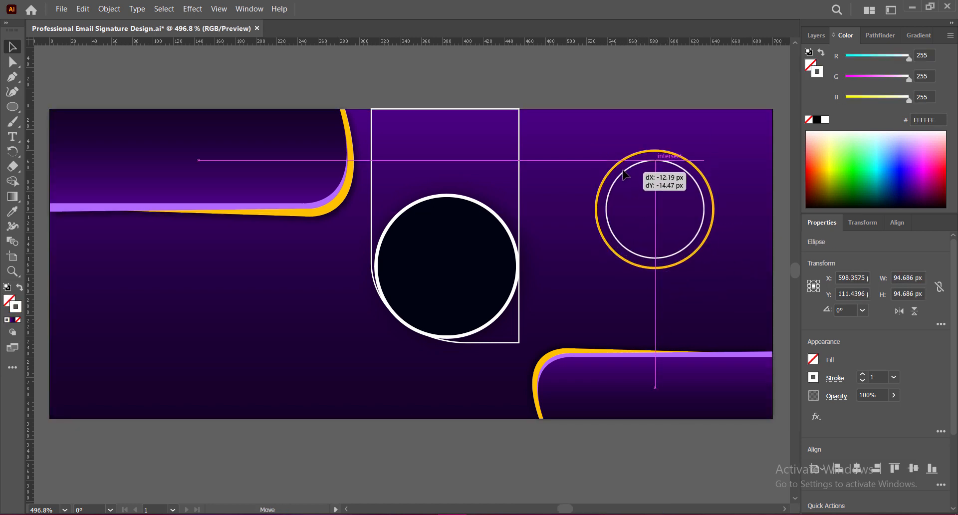
drag(658, 222, 658, 213)
key(ctrl+z)
drag(646, 171, 647, 170)
click(668, 442)
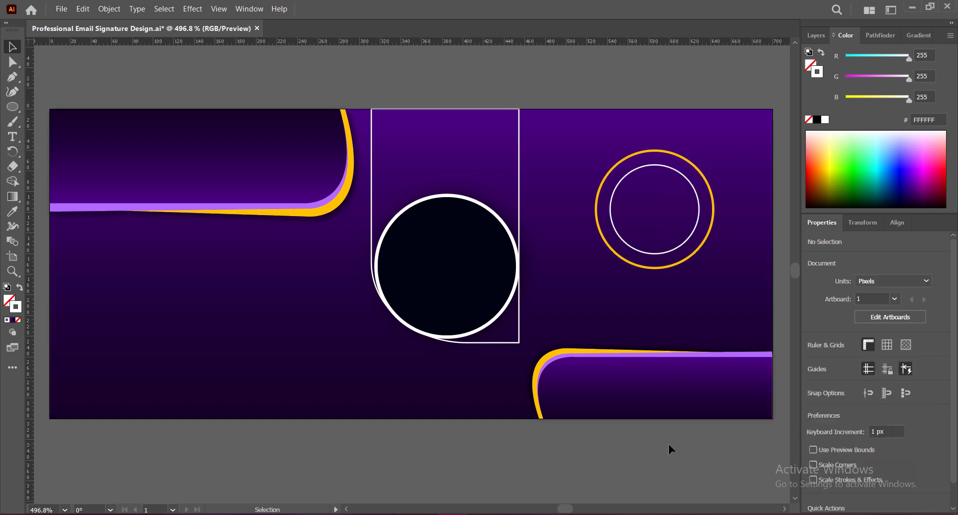
Shrink the ring pair to about 69 px, place it top-right, and set 60% opacity
click(644, 154)
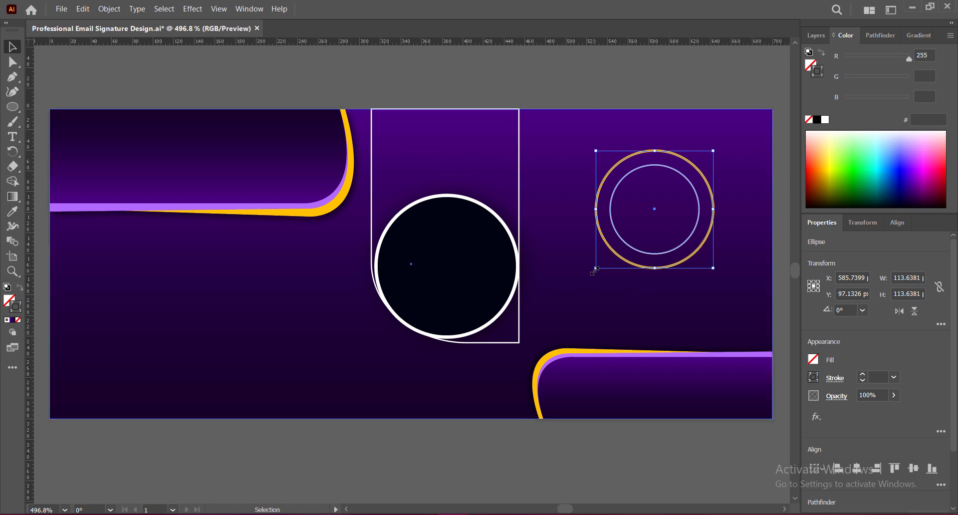
drag(595, 269, 694, 190)
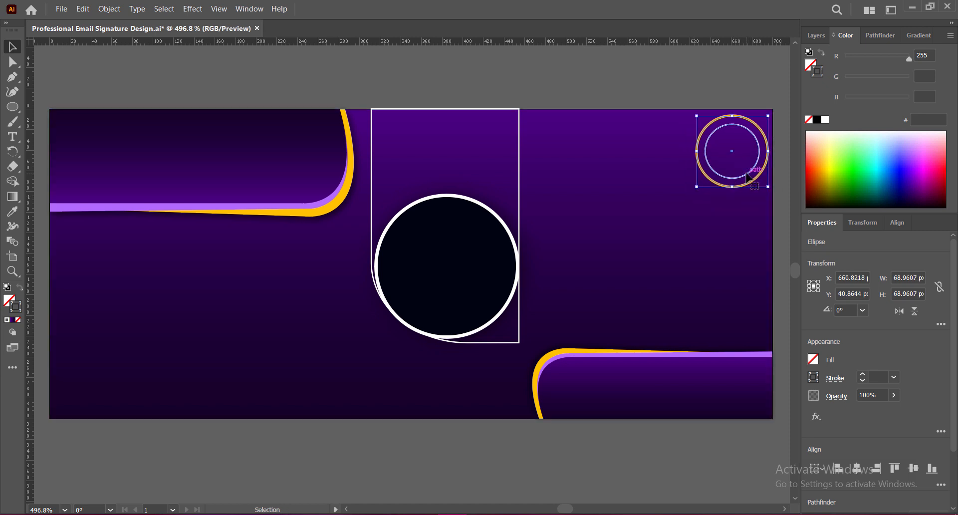
drag(747, 178, 748, 176)
click(894, 395)
drag(893, 410, 882, 417)
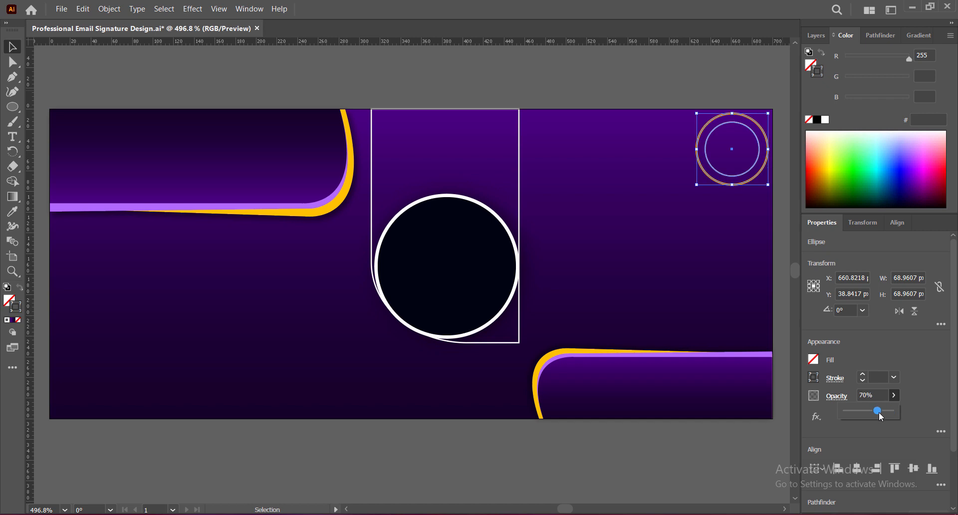
click(768, 457)
click(733, 182)
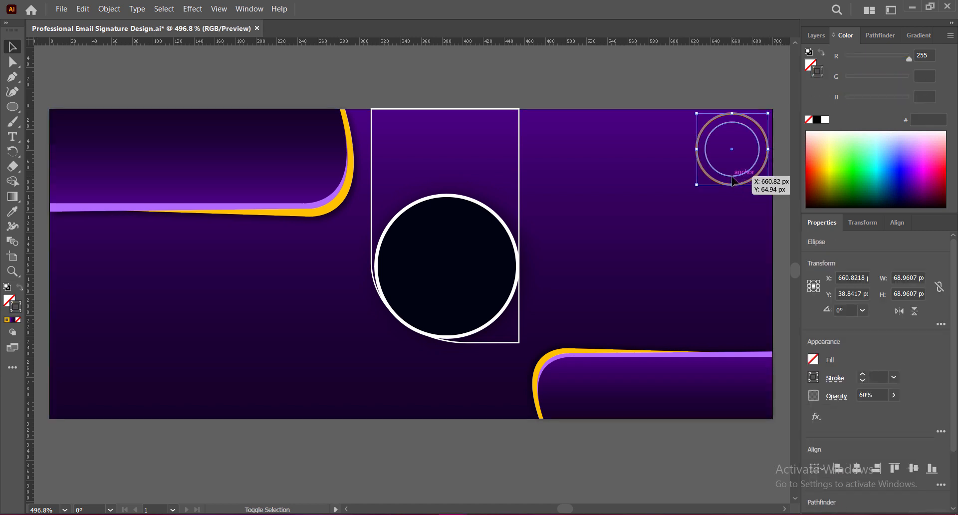
Copy the ring to the bottom-left corner, enlarge it to 89 px at 100% opacity, and save
drag(733, 183, 215, 371)
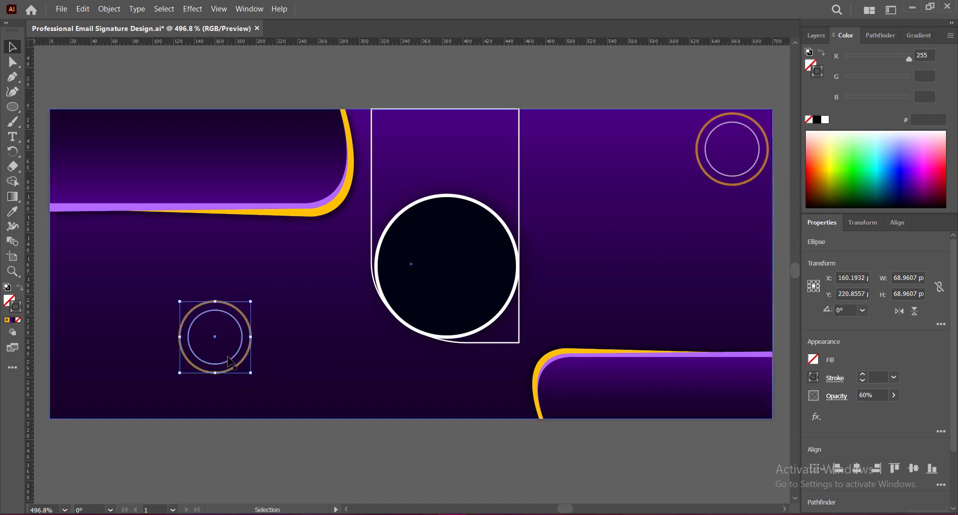
drag(215, 301, 216, 281)
drag(247, 345, 134, 386)
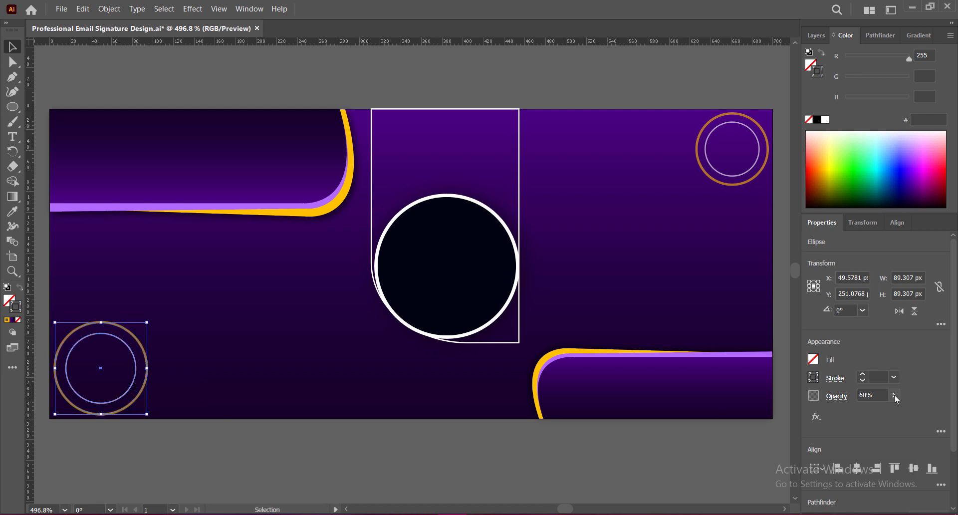
click(894, 396)
drag(873, 411, 894, 411)
click(372, 464)
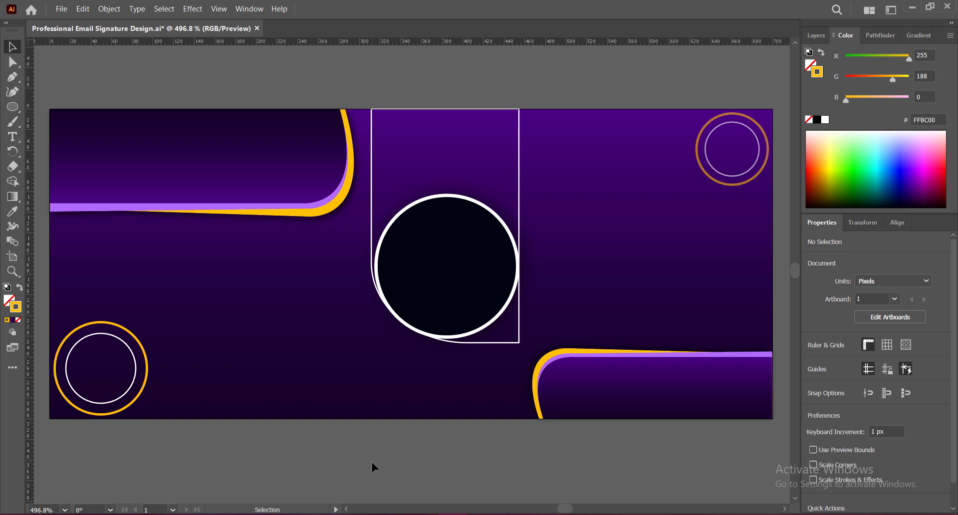
key(ctrl+s)
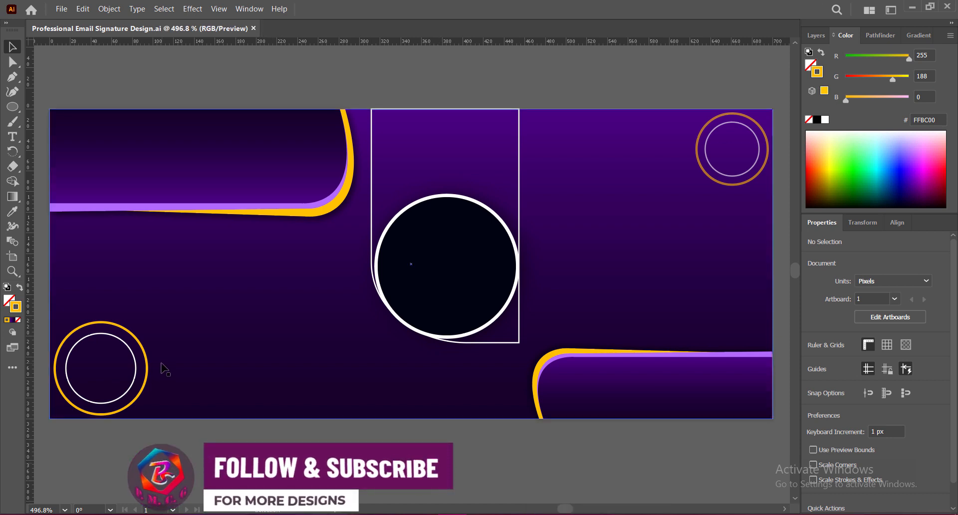
click(147, 370)
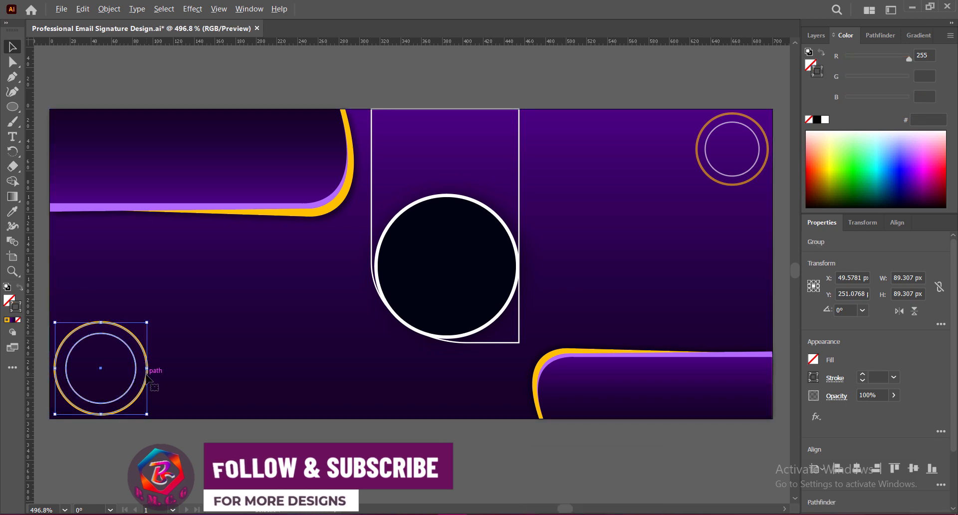
Duplicate the ring group as a small copy at 30% opacity
drag(147, 376, 687, 241)
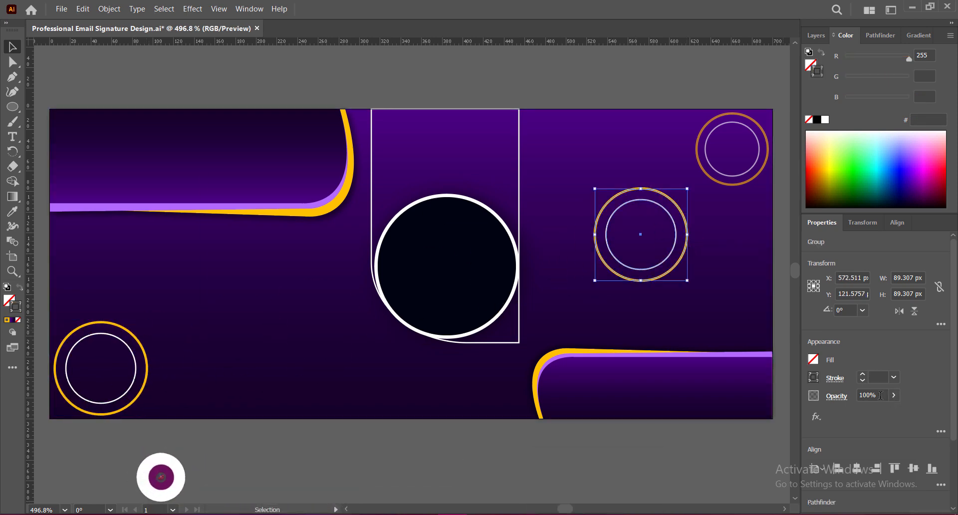
click(881, 395)
text(30)
key(Return)
drag(641, 189, 320, 324)
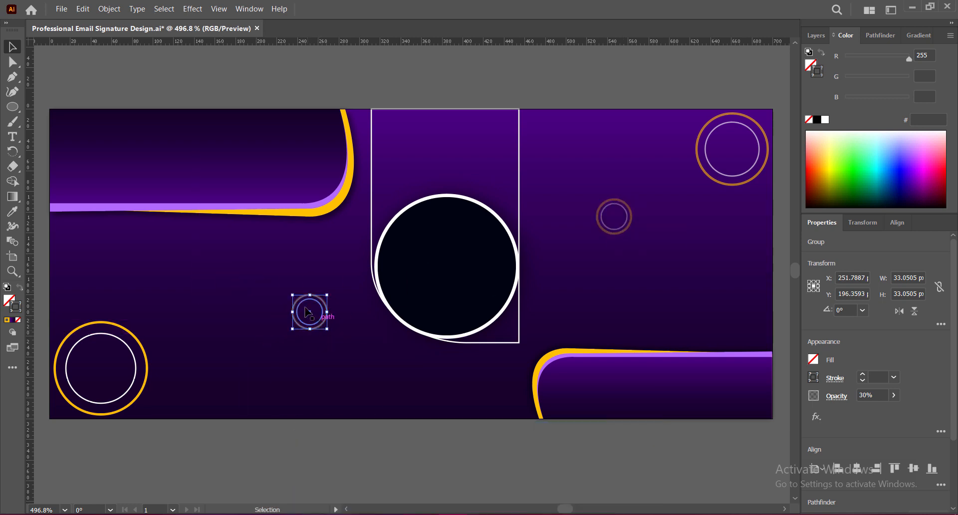
shift+drag(292, 295, 298, 301)
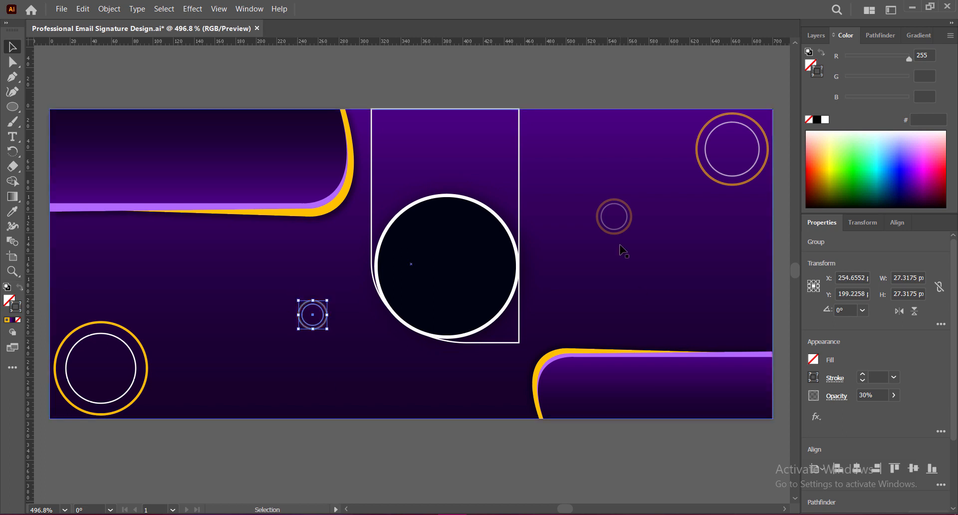
Place a copy of the dimmed ring below the central logo at 60% opacity
click(623, 235)
alt+drag(623, 234, 473, 408)
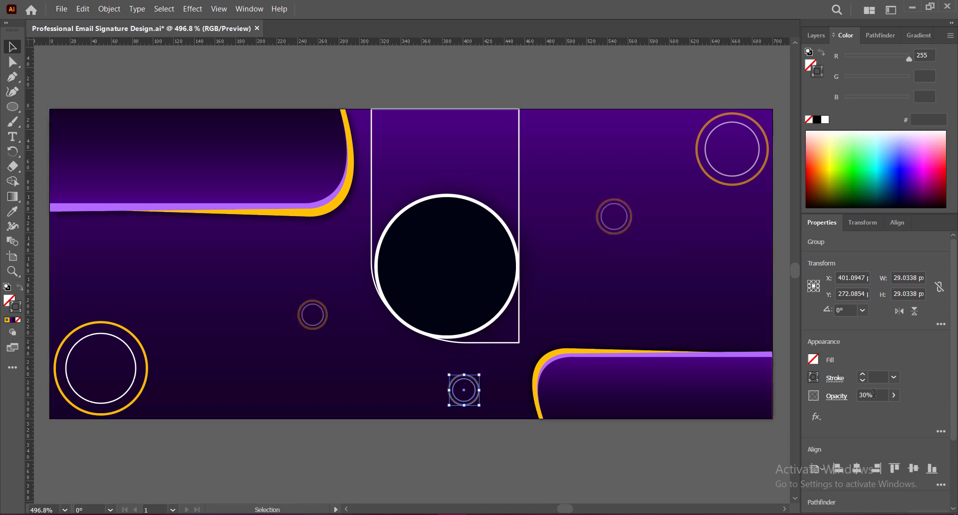
click(871, 395)
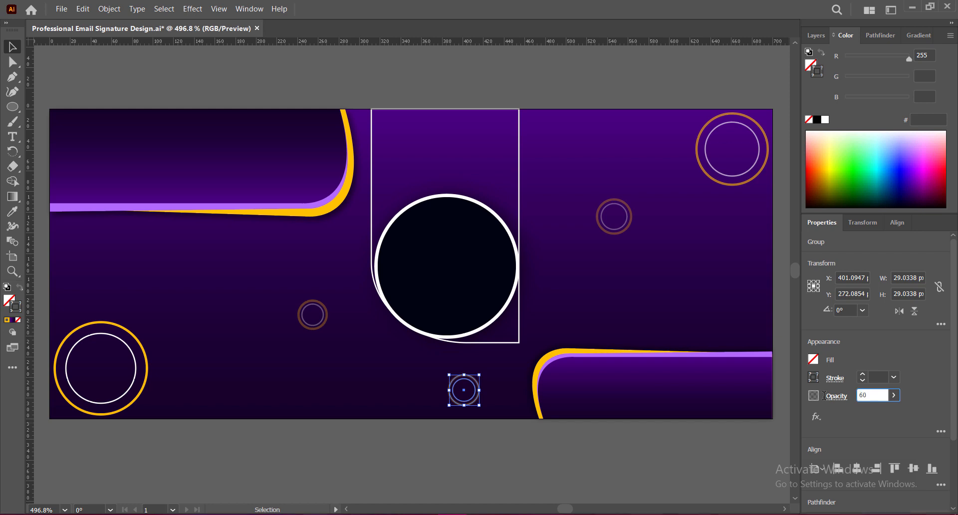
text(60)
key(Return)
click(553, 460)
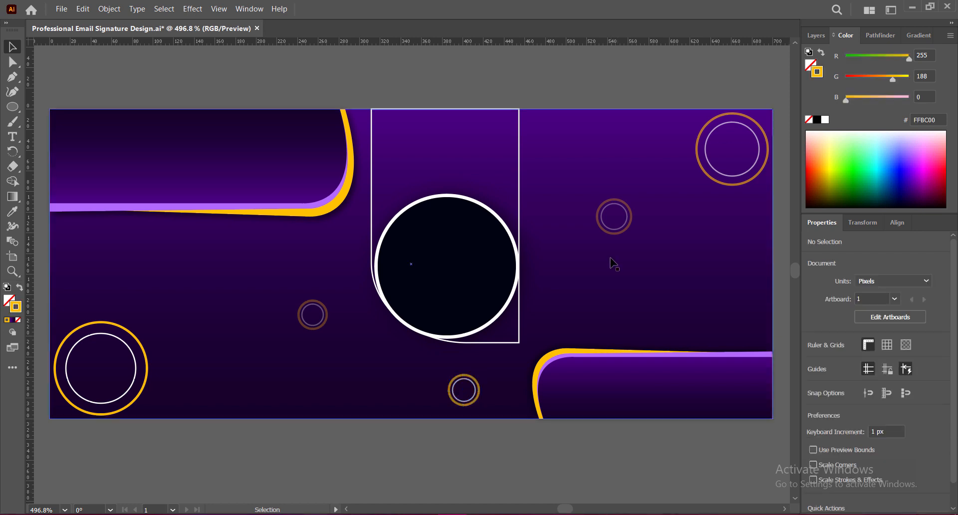
Add small ring copies near the top and upper left of the logo
click(473, 384)
alt+drag(472, 383, 507, 130)
key(ctrl+z)
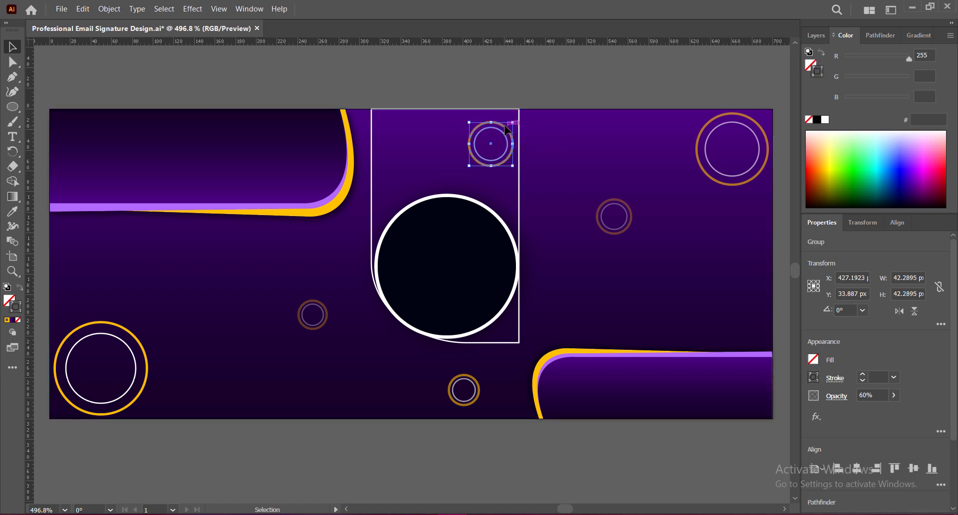
alt+drag(320, 327, 397, 191)
click(466, 449)
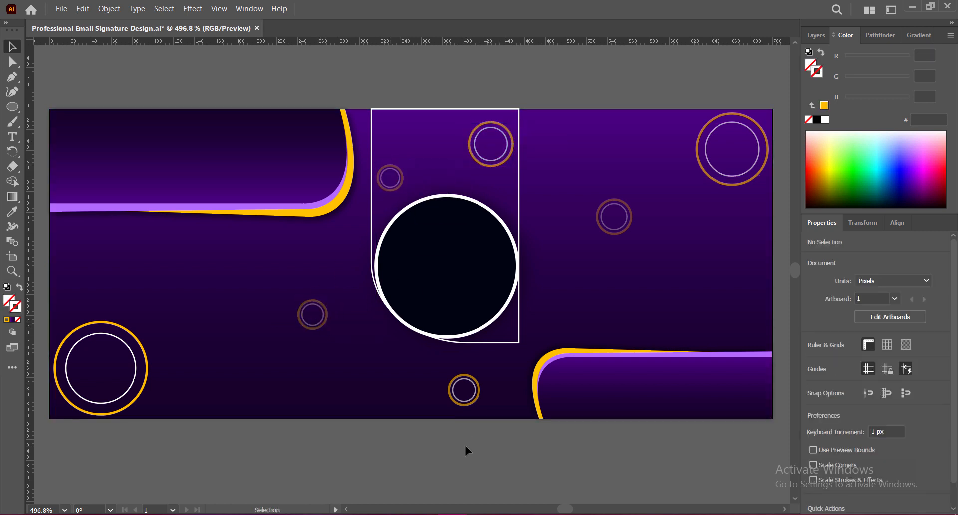
click(501, 125)
key(Up)
key(Up)
key(Up)
click(501, 443)
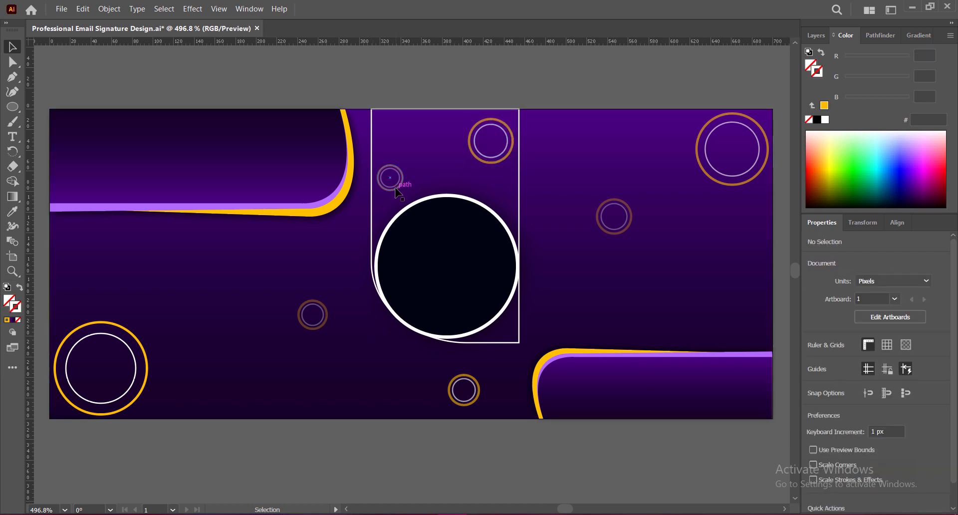
Copy the small ring toward the right edge and bottom-left area at 60% opacity
alt+drag(399, 193, 757, 316)
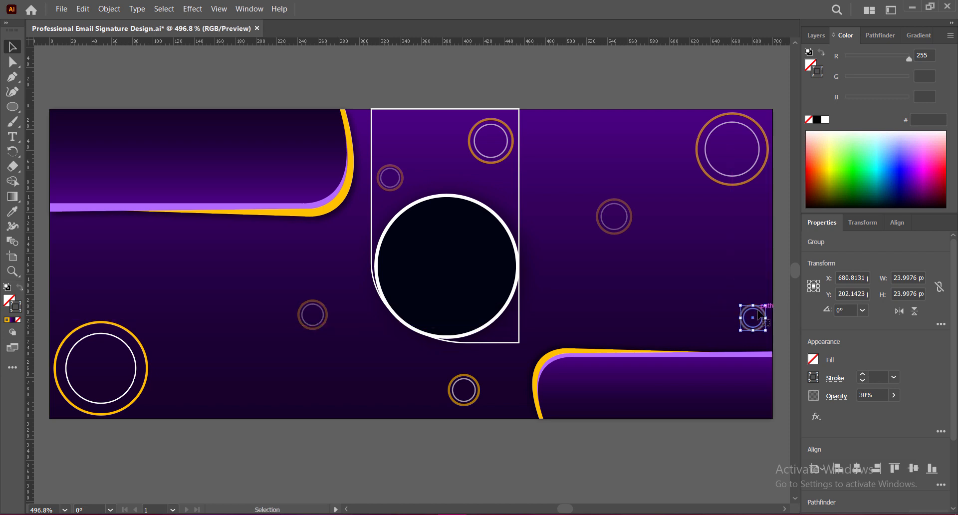
alt+drag(758, 313, 183, 394)
click(875, 395)
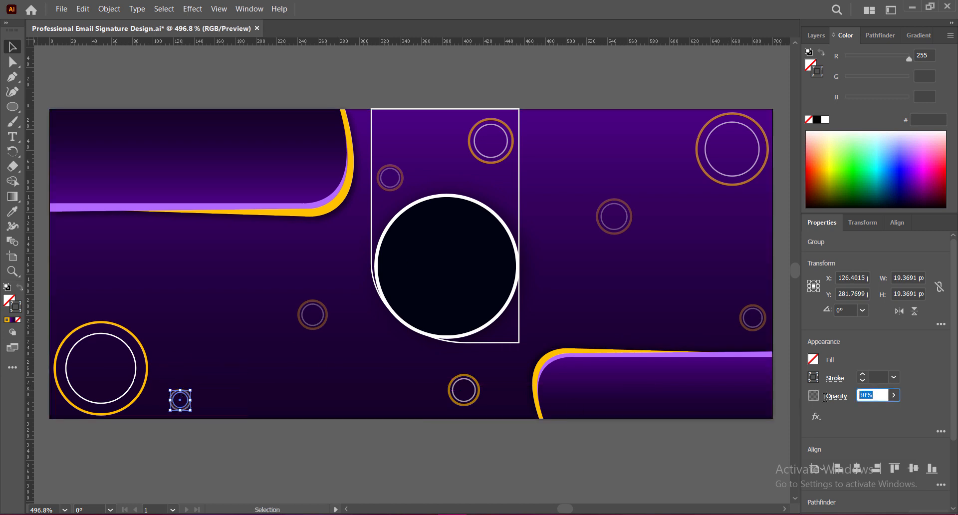
key(Return)
click(496, 466)
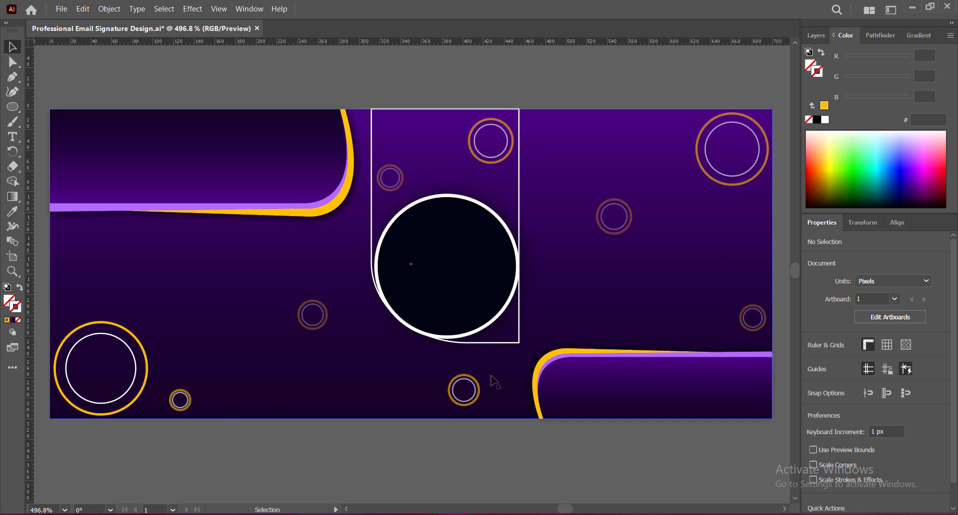
Drop a 30% opacity ring copy at the upper left and save
click(482, 389)
drag(482, 389, 83, 252)
click(837, 396)
text(30)
key(Return)
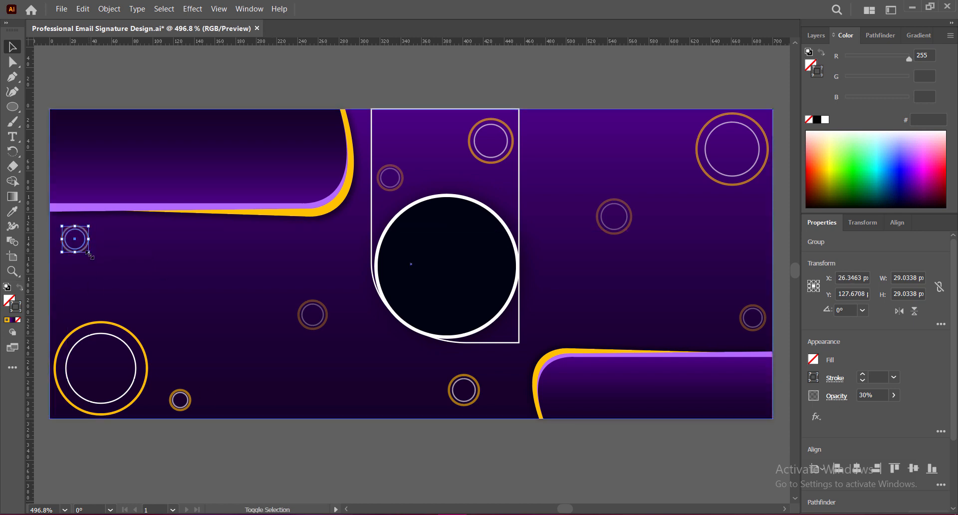
click(169, 446)
key(ctrl+s)
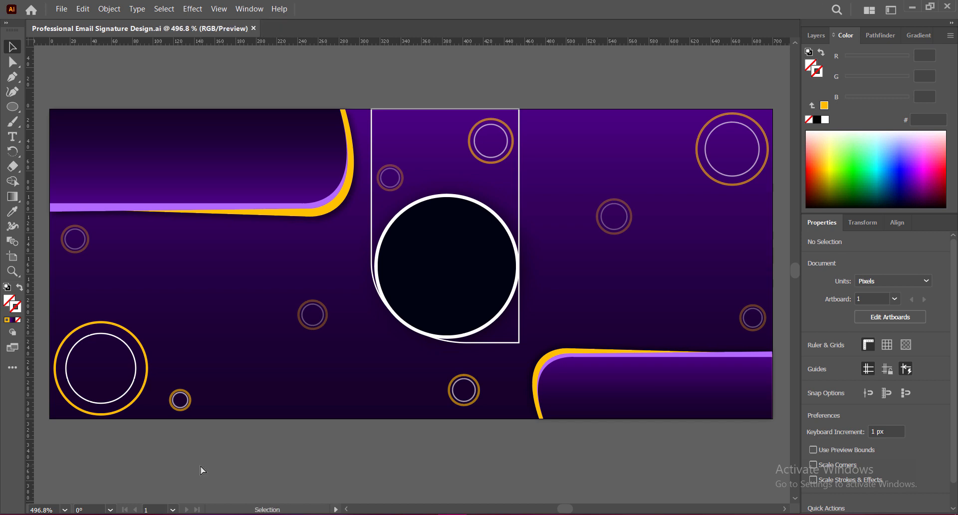
Set the bottom-left rings to 75% opacity, shrink them slightly, and save
click(147, 386)
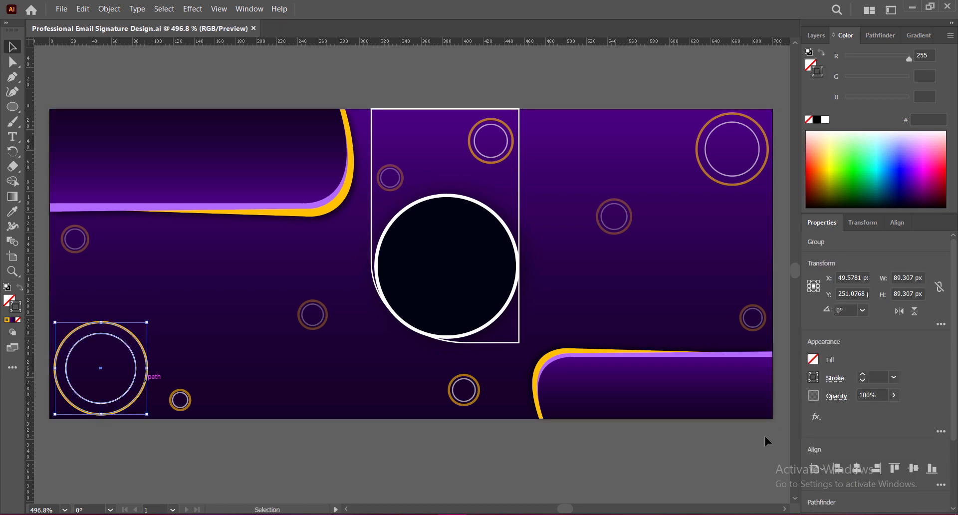
key(Return)
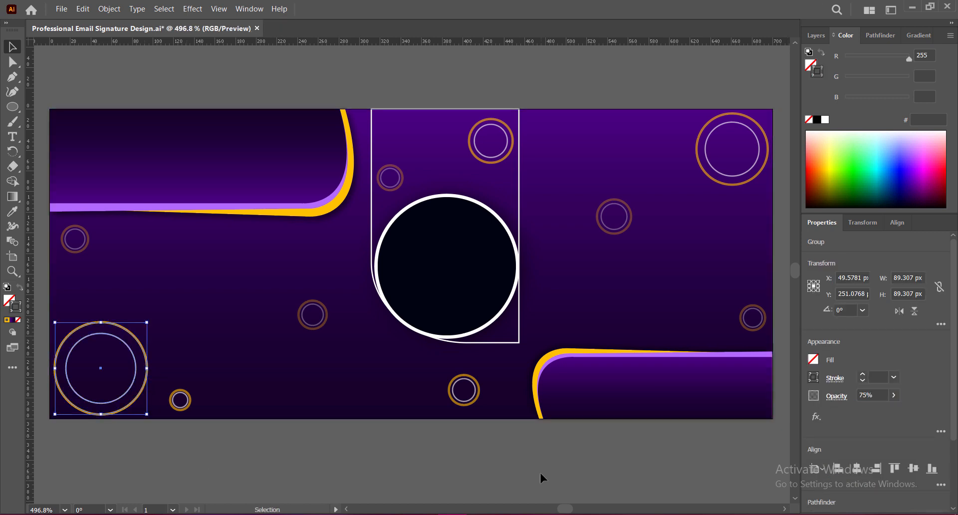
drag(146, 323, 140, 328)
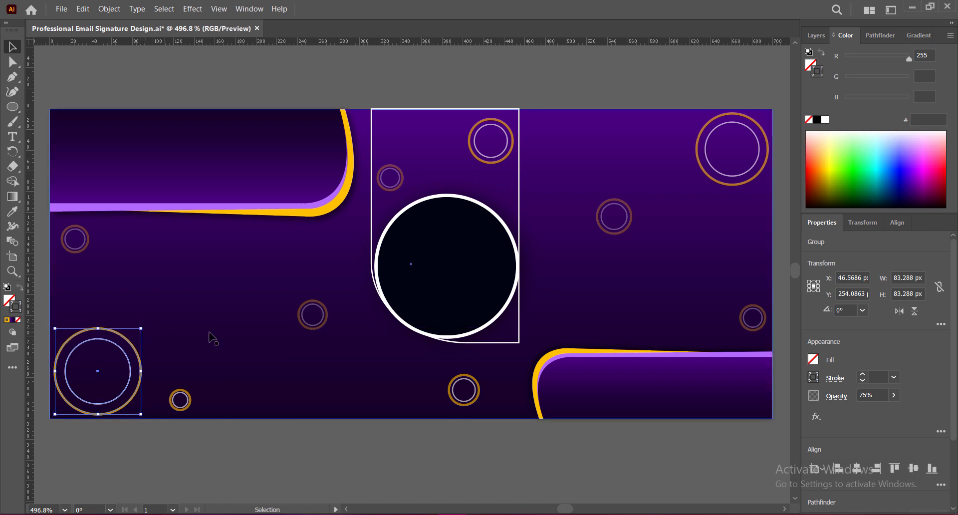
click(708, 174)
drag(697, 185, 703, 180)
key(ctrl+z)
shift+click(722, 174)
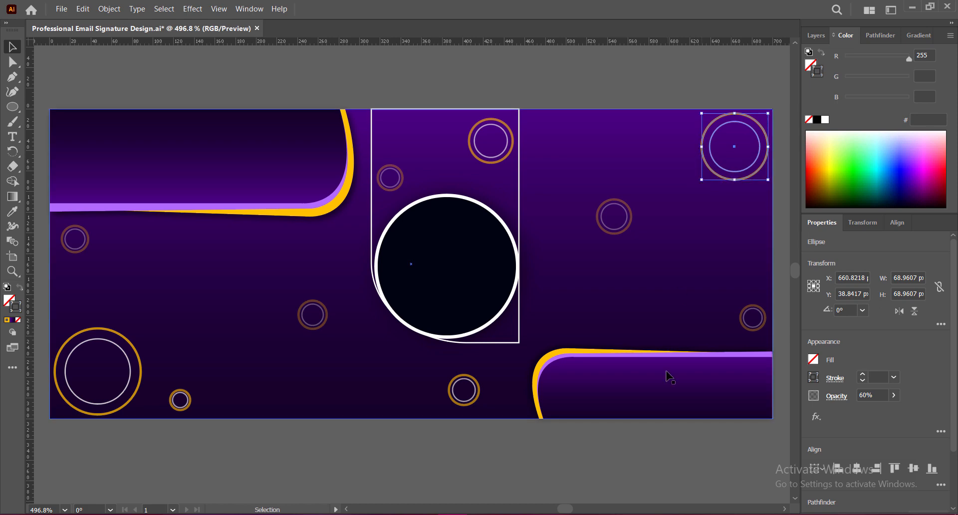
click(655, 451)
key(ctrl+s)
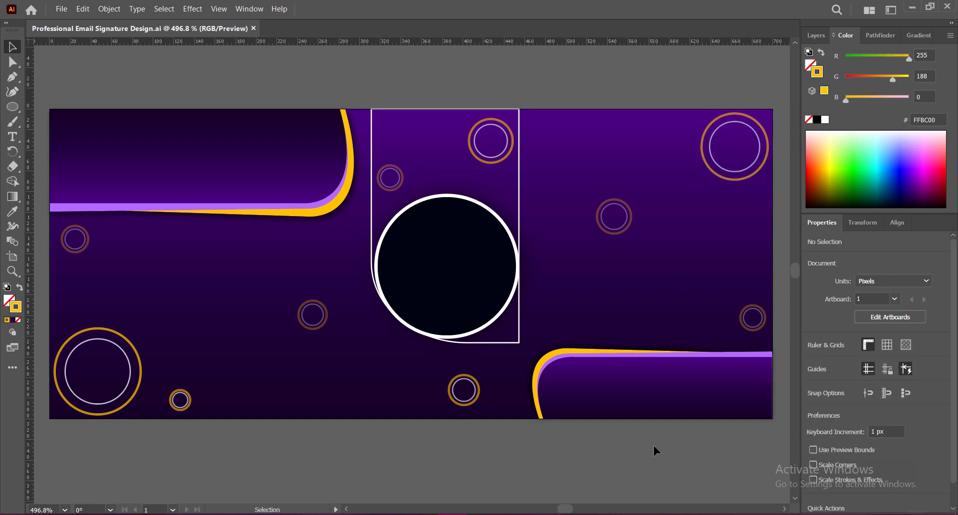
key(ctrl+v)
Scale the pasted B logo to about 110 px, centre it in the navy circle, and save
drag(404, 146, 473, 236)
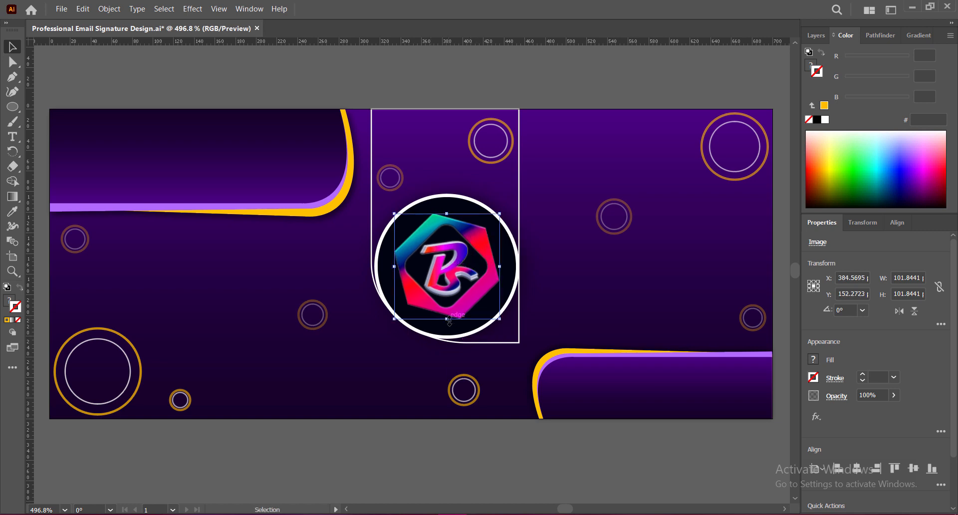
drag(448, 319, 448, 328)
drag(458, 266, 460, 260)
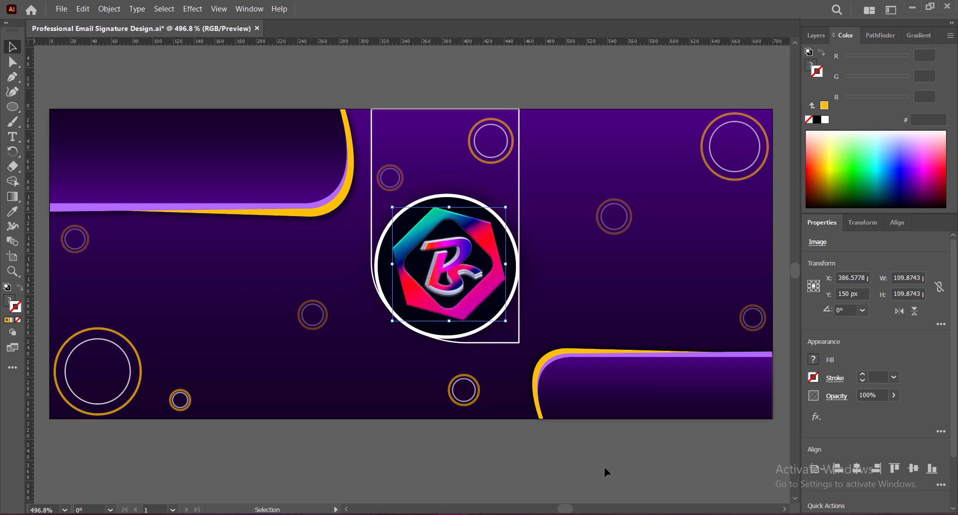
key(Left)
key(Down)
key(Left)
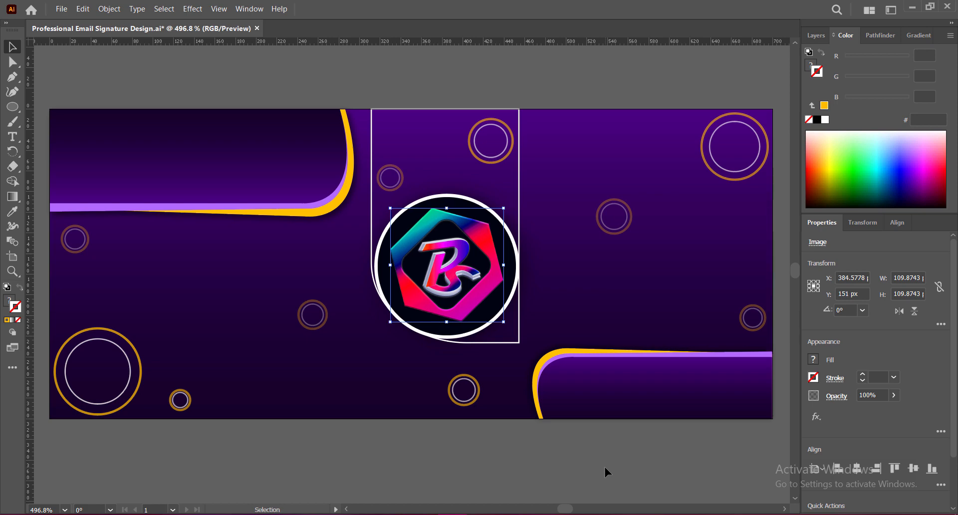
key(Right)
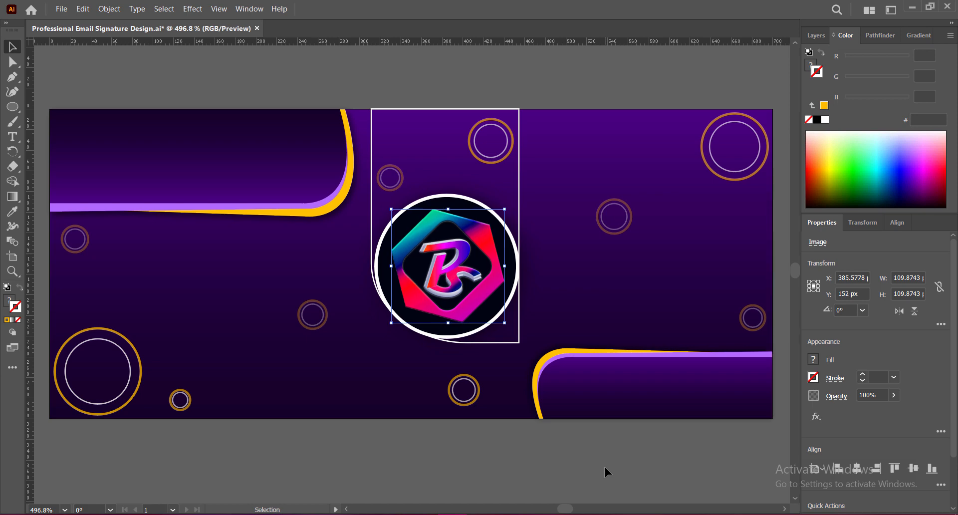
click(576, 469)
click(478, 329)
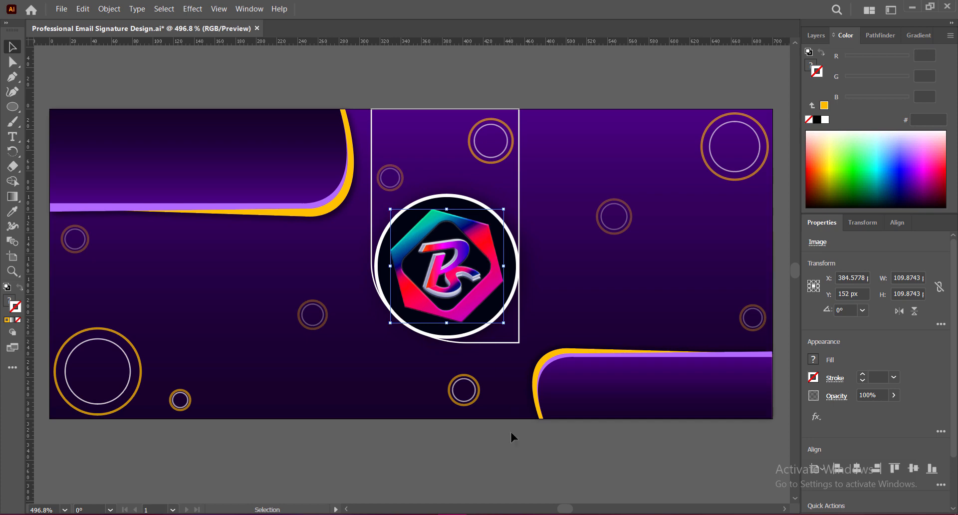
click(514, 456)
key(ctrl+s)
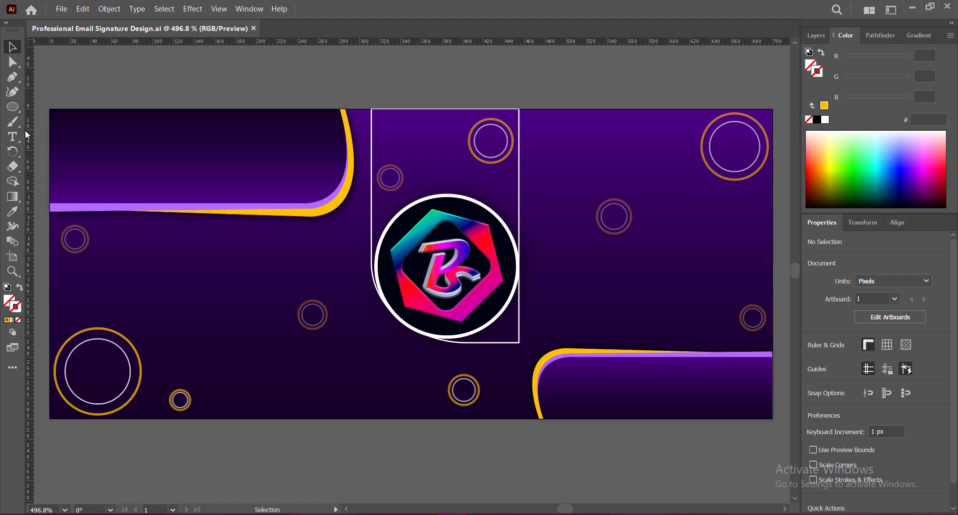
Type the company-name heading at top left and colour the text white
click(83, 140)
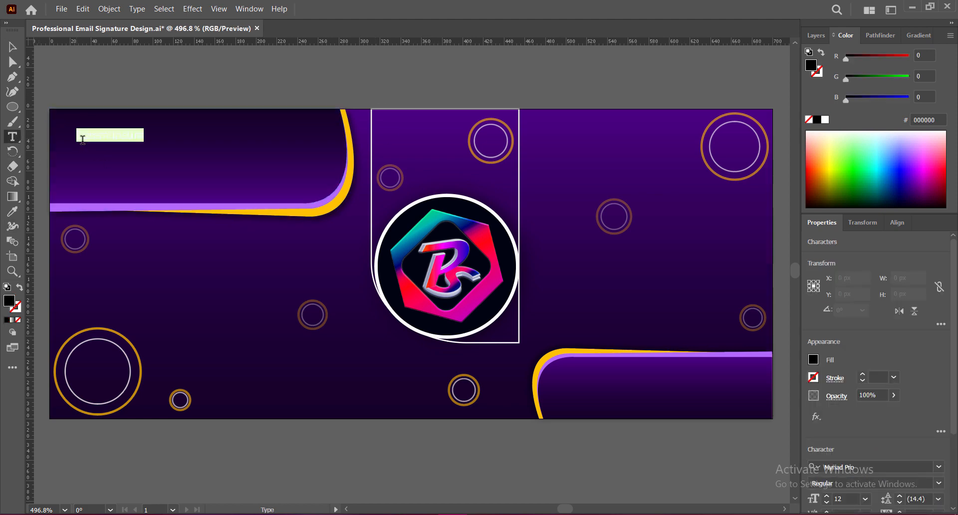
key(BackSpace)
text(piyastick)
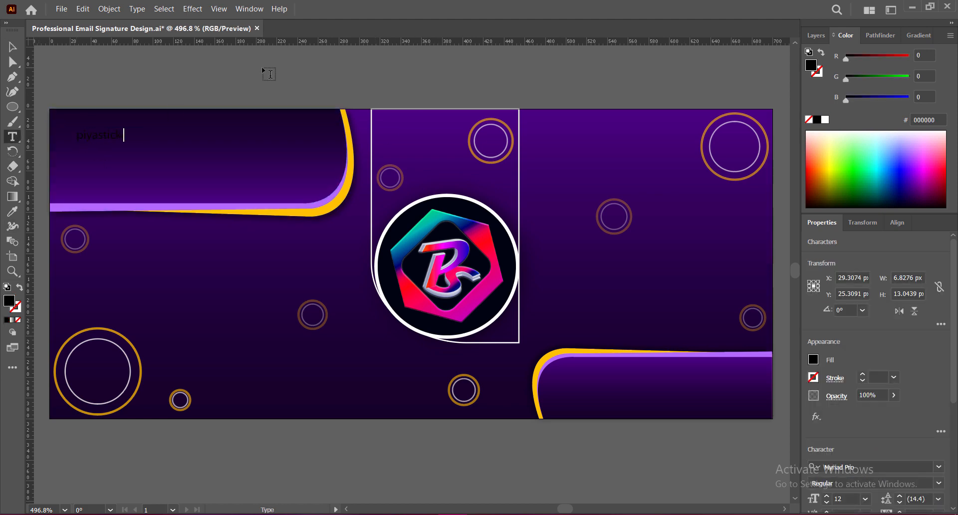
text( multi creative a)
text(alaxy)
key(ctrl+a)
text(PIY)
text(Y)
key(Escape)
click(12, 47)
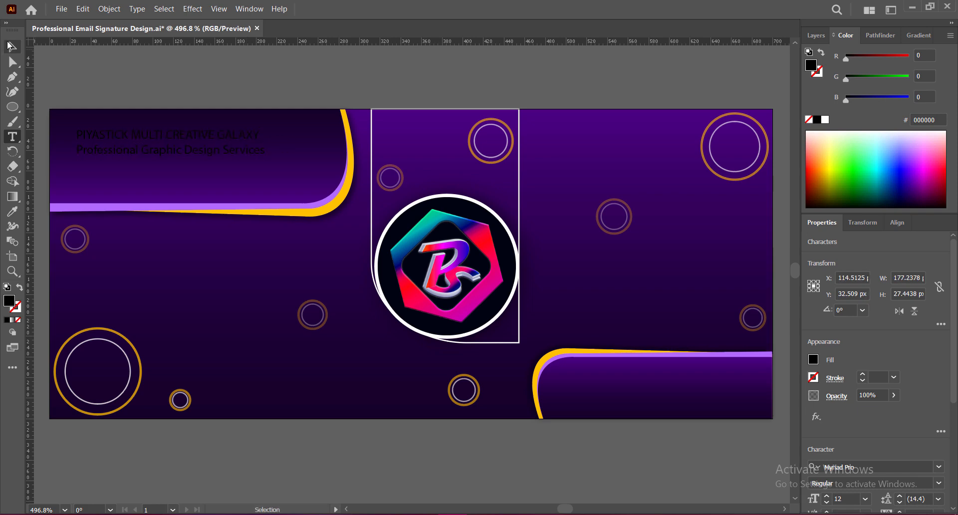
double_click(9, 301)
drag(529, 235, 509, 220)
click(803, 224)
Set the title line to Nexa-Trial Heavy with underline
double_click(128, 134)
drag(76, 135, 261, 136)
scroll(910, 349, down, 5)
click(939, 292)
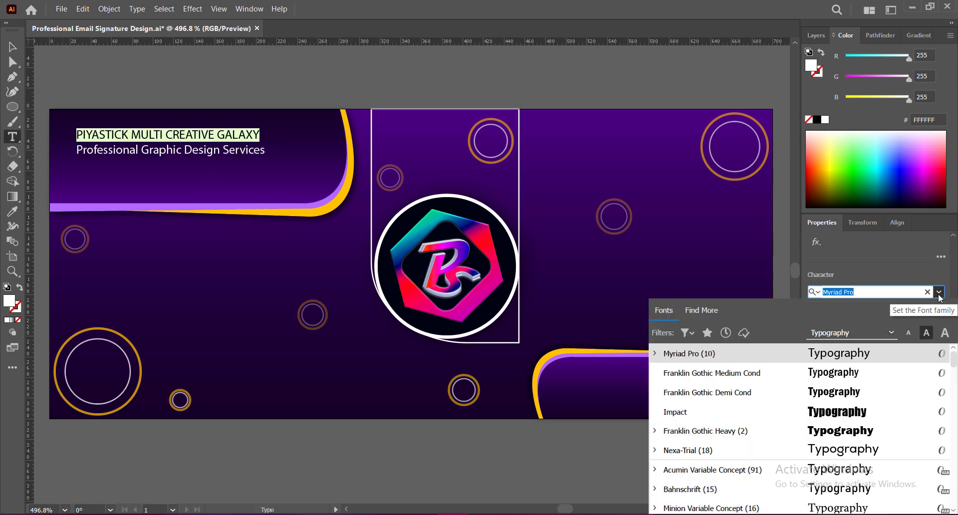
key(Down)
key(Down)
key(Down)
key(Down)
key(Down)
key(Return)
click(938, 306)
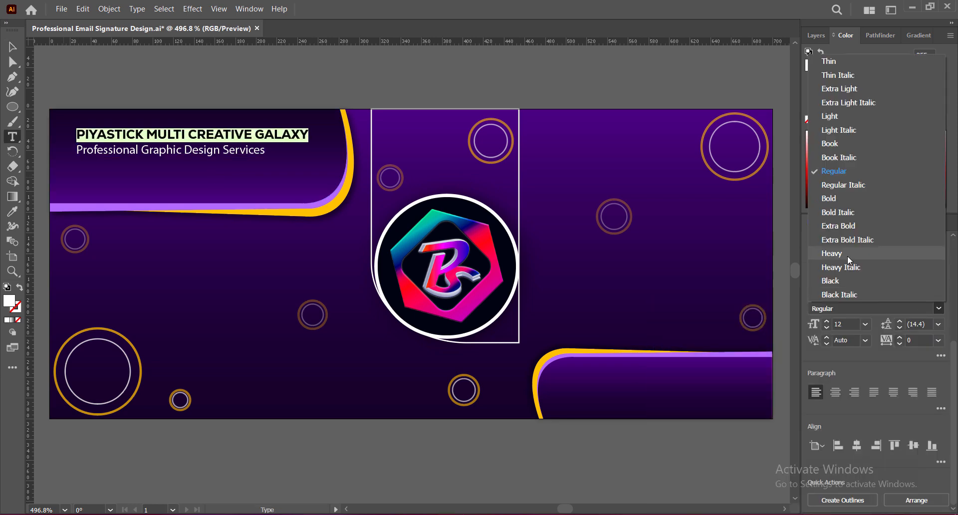
click(847, 256)
click(942, 355)
click(919, 276)
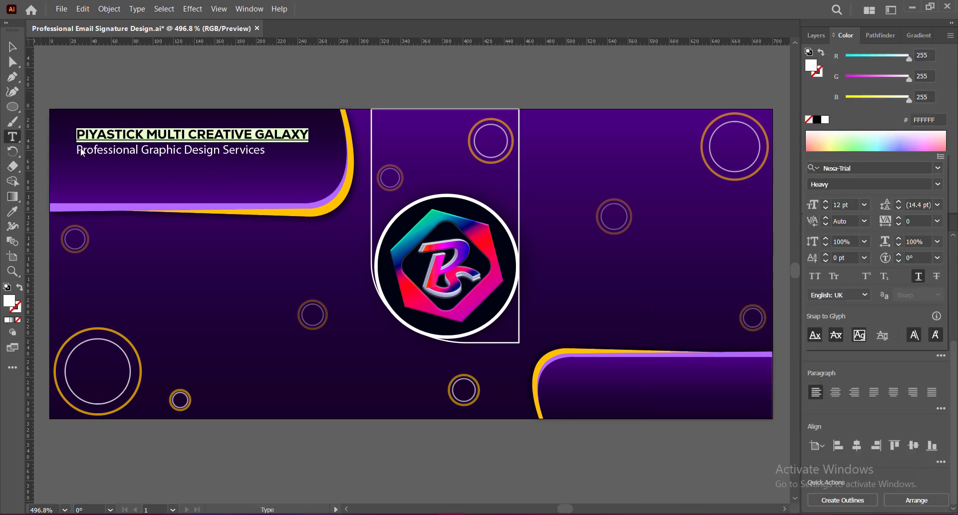
key(Escape)
key(Escape)
Colour the words CREATIVE GALAXY with yellow sampled from the curved stripe
drag(78, 136, 188, 135)
click(13, 212)
click(536, 385)
Set the subtitle to Franklin Gothic Medium Cond with tracking 75 and leading 14
click(13, 47)
double_click(86, 149)
triple_click(85, 150)
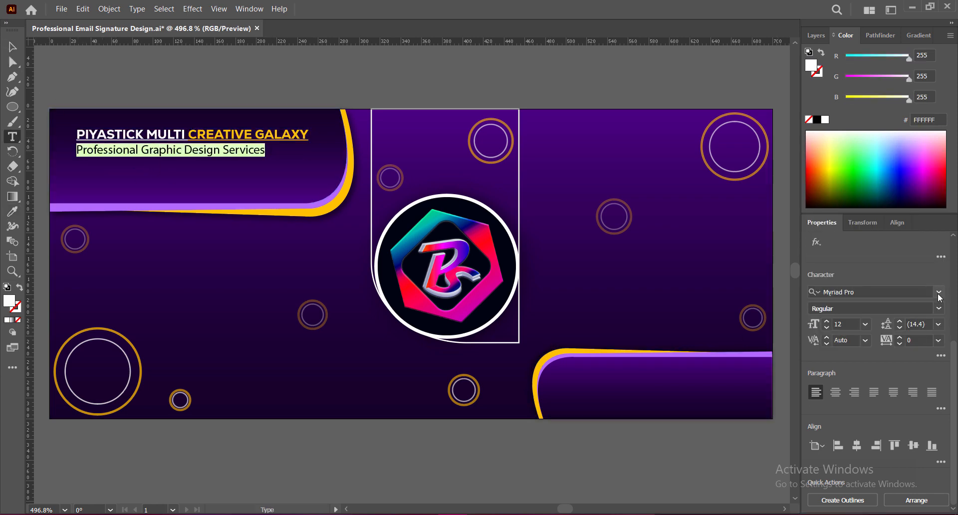
click(939, 292)
click(728, 393)
click(939, 340)
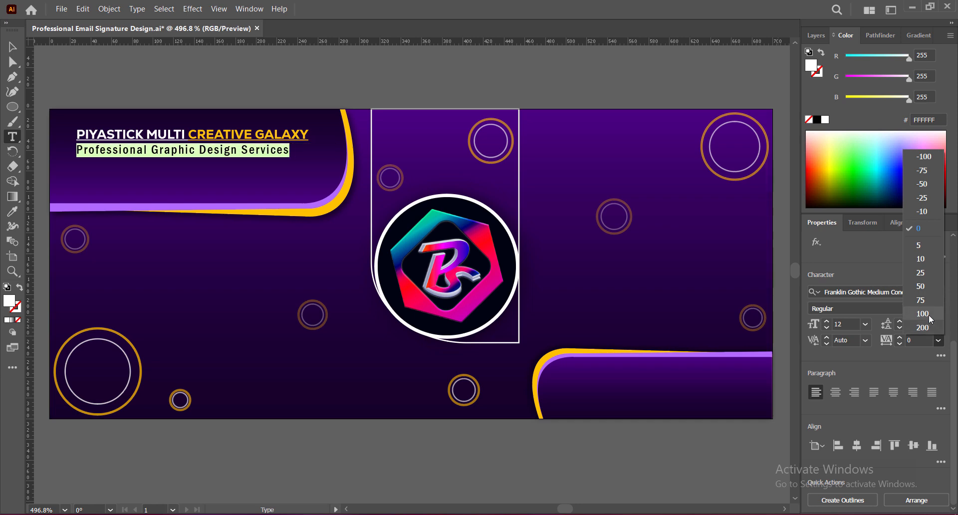
click(922, 300)
click(939, 324)
click(921, 217)
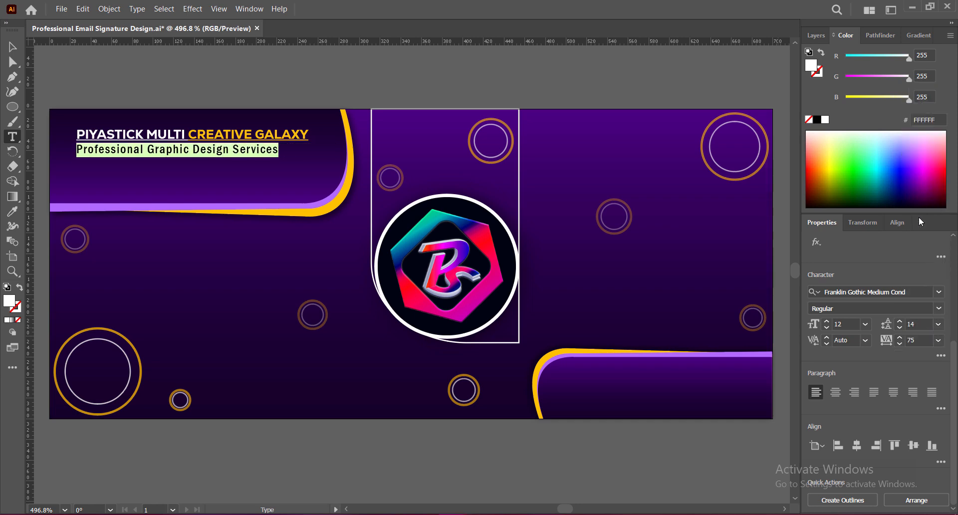
Resize and reposition the heading text block at the top left
click(13, 47)
drag(309, 157, 322, 159)
drag(196, 137, 193, 146)
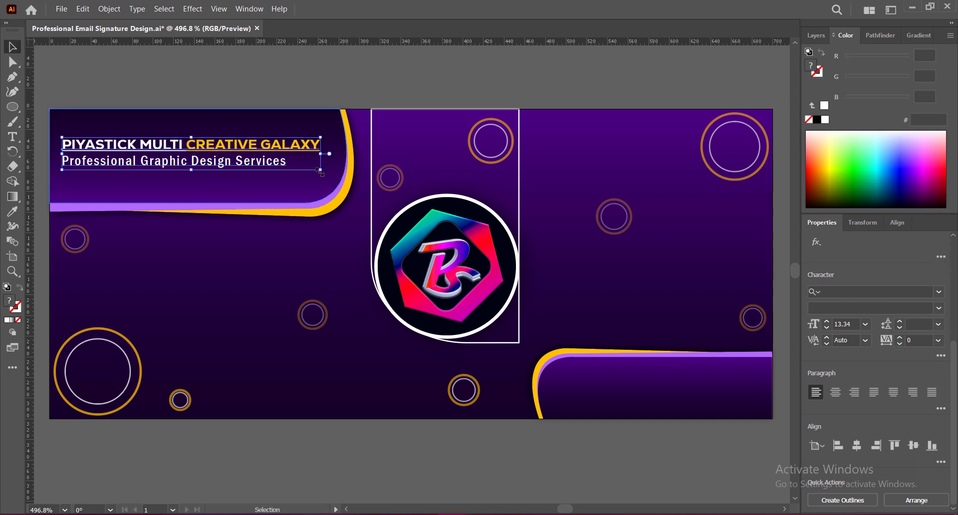
drag(321, 167, 341, 171)
drag(219, 143, 163, 145)
double_click(208, 163)
key(Escape)
Give the heading a 75% drop shadow offset 3 px down with a small blur, and save
click(193, 9)
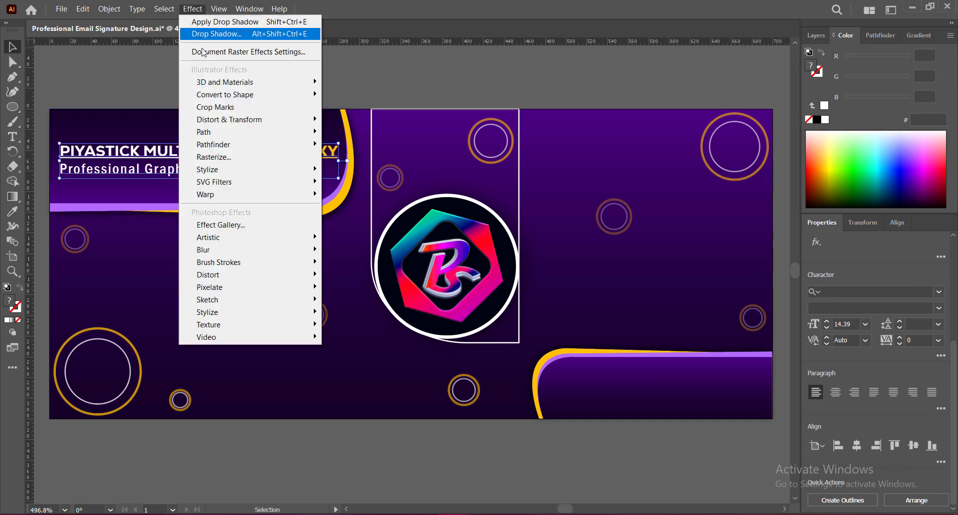
click(215, 30)
click(601, 168)
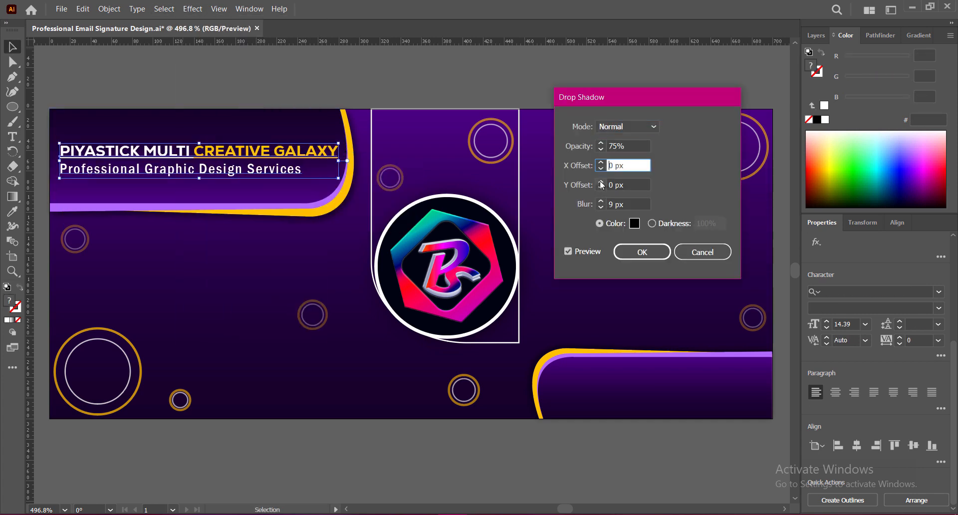
click(601, 182)
click(601, 207)
click(601, 189)
click(601, 207)
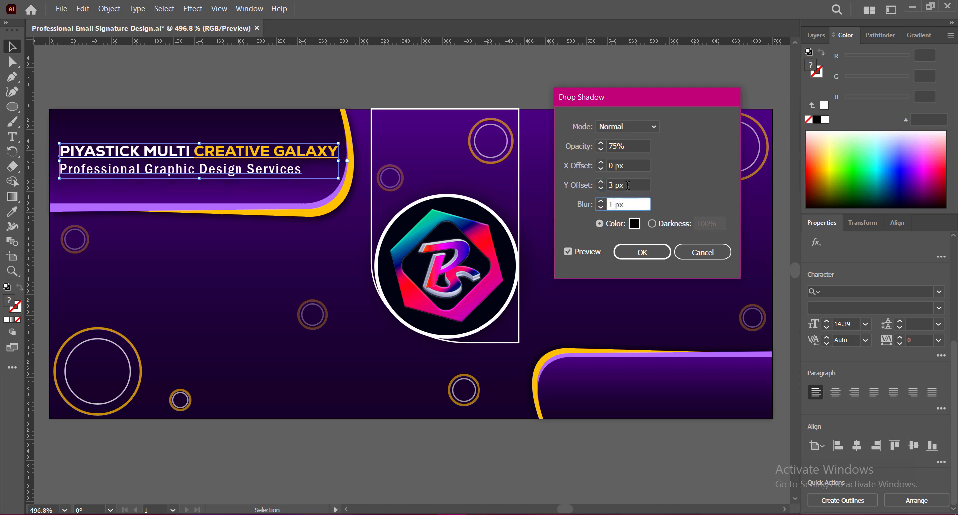
click(601, 188)
click(642, 252)
click(467, 83)
key(ctrl+s)
Try boosting the logo's red to 37% in Adjust Colors, cancel it, then start a text line at left
click(447, 265)
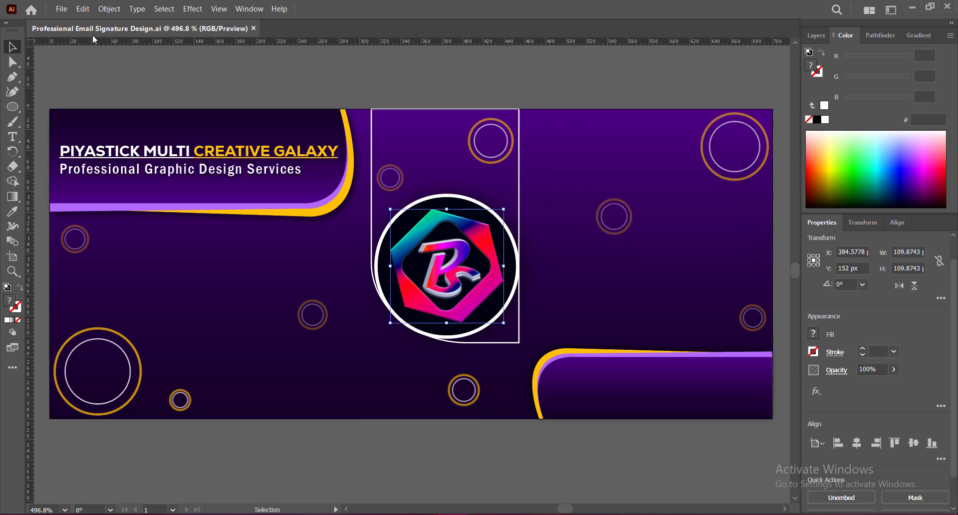
click(83, 9)
mouse_move(220, 215)
click(320, 238)
drag(724, 159, 749, 166)
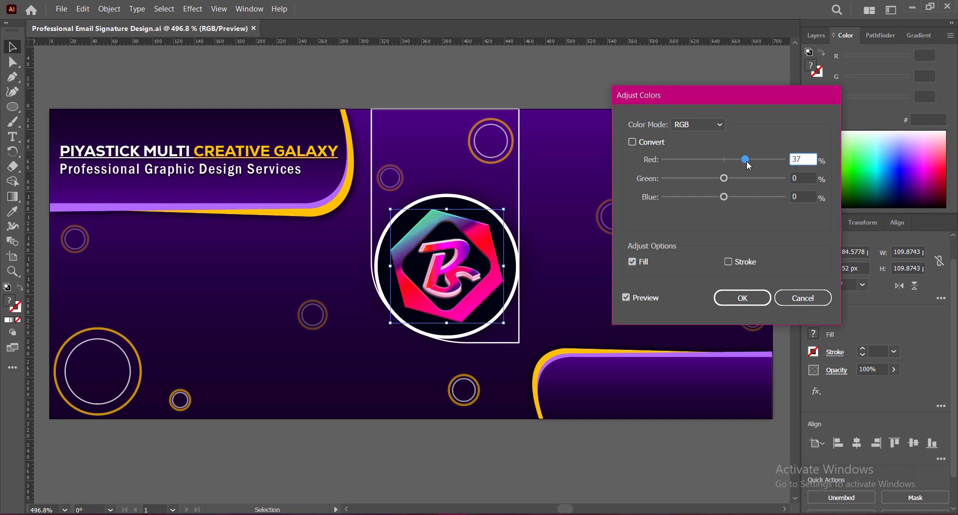
click(803, 298)
click(612, 448)
click(12, 137)
click(125, 256)
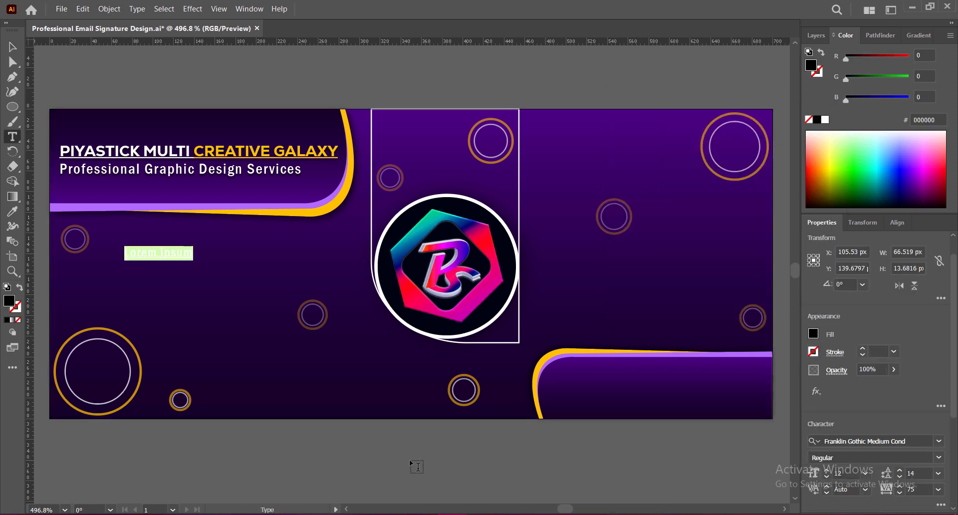
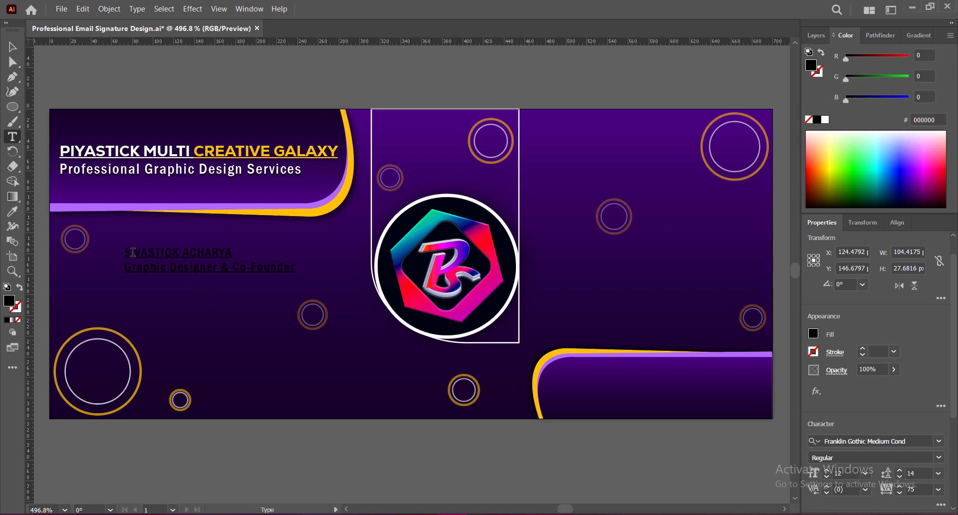
Type the person's name and set it in Impact with a white fill
drag(125, 253, 254, 254)
scroll(915, 358, down, 5)
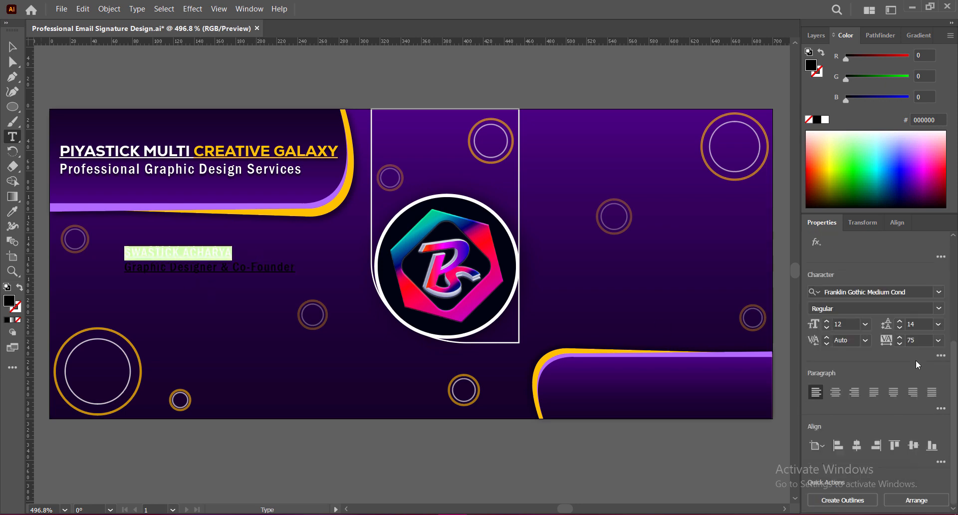
click(939, 292)
click(859, 428)
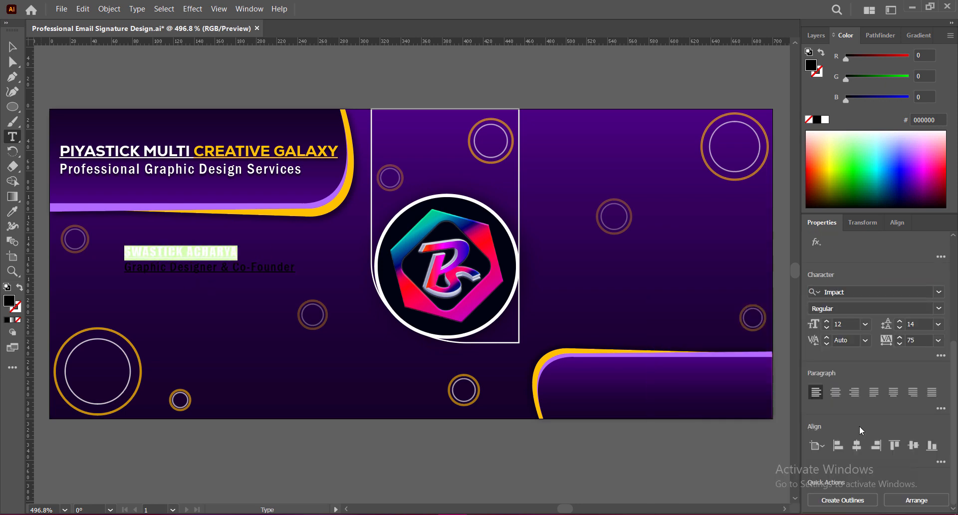
scroll(941, 360, down, 3)
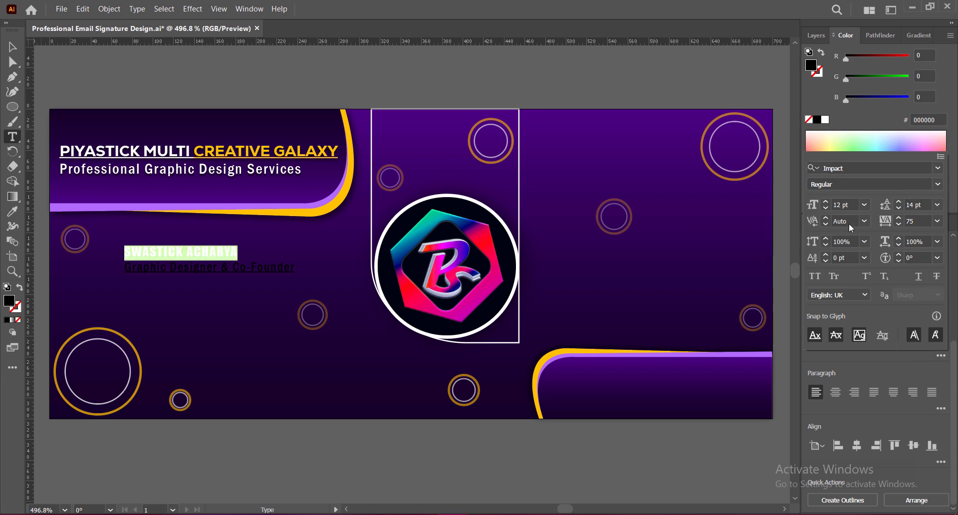
click(14, 50)
click(13, 47)
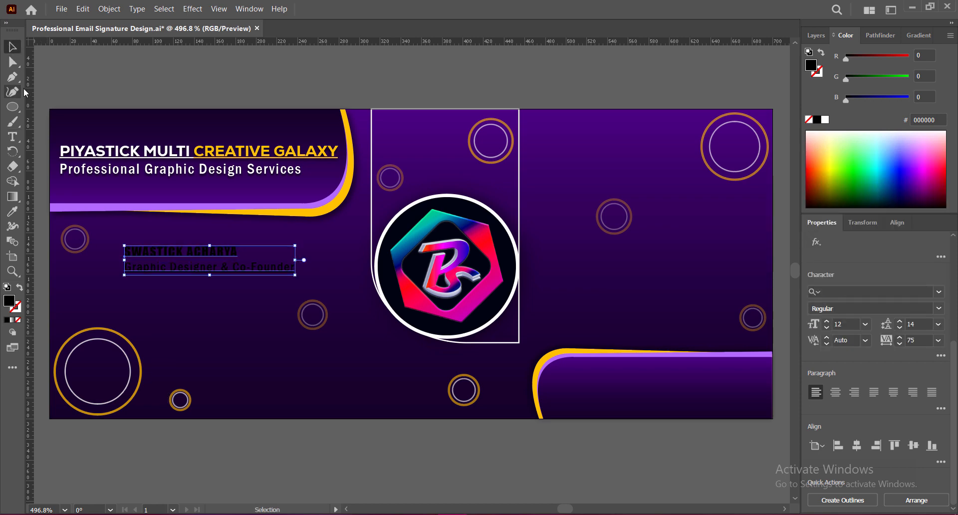
double_click(9, 300)
drag(511, 229, 505, 218)
click(779, 227)
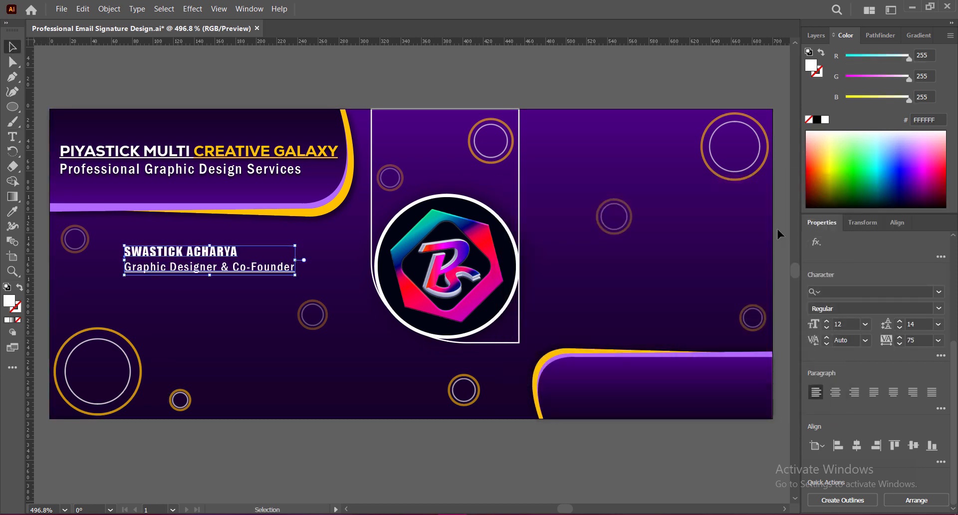
Give the name tracking 100, line spacing 15 and font size 17
double_click(210, 251)
drag(125, 252, 240, 252)
click(939, 340)
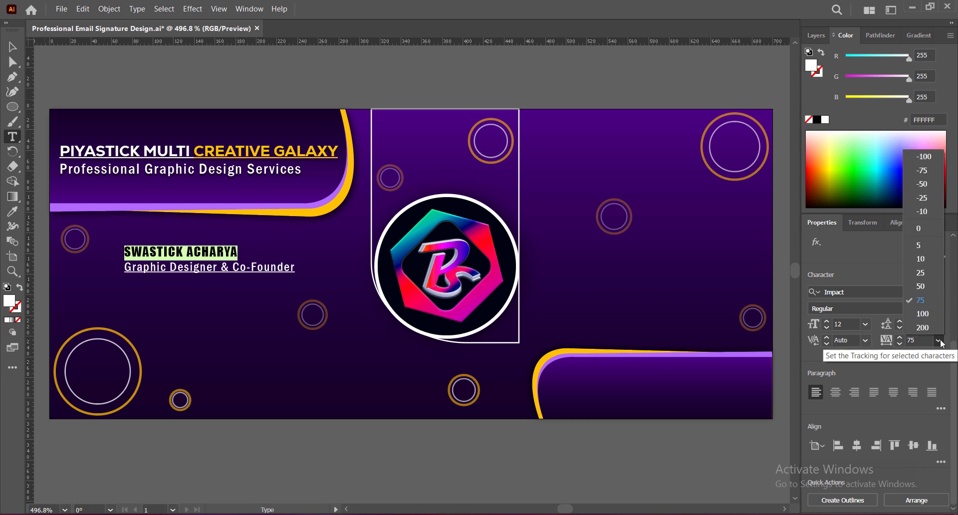
click(923, 314)
click(900, 320)
click(900, 328)
click(827, 322)
click(827, 321)
click(827, 321)
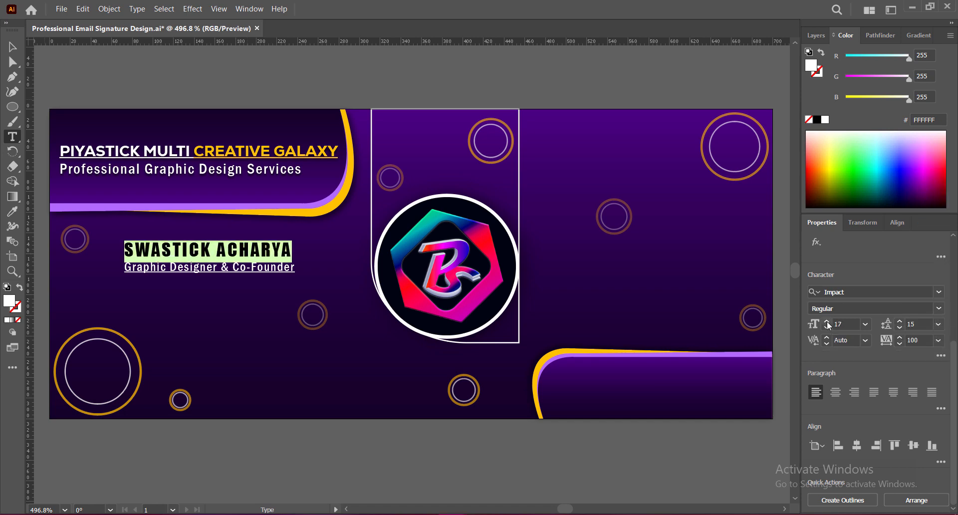
click(827, 322)
click(827, 328)
Set the title line to tracking 0 and spacing 16, and colour it the band's yellow FFC200
drag(125, 268, 295, 268)
click(939, 341)
click(916, 233)
click(900, 322)
click(901, 322)
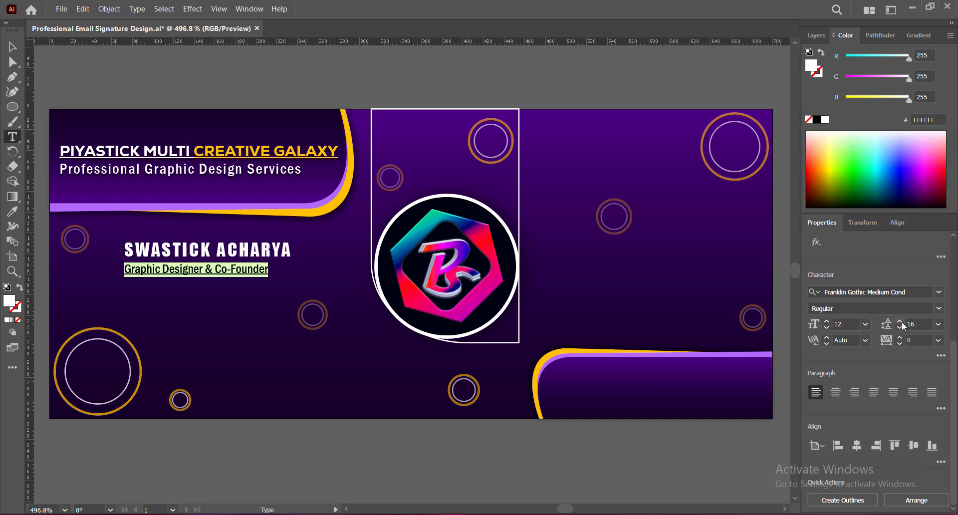
click(13, 211)
click(542, 356)
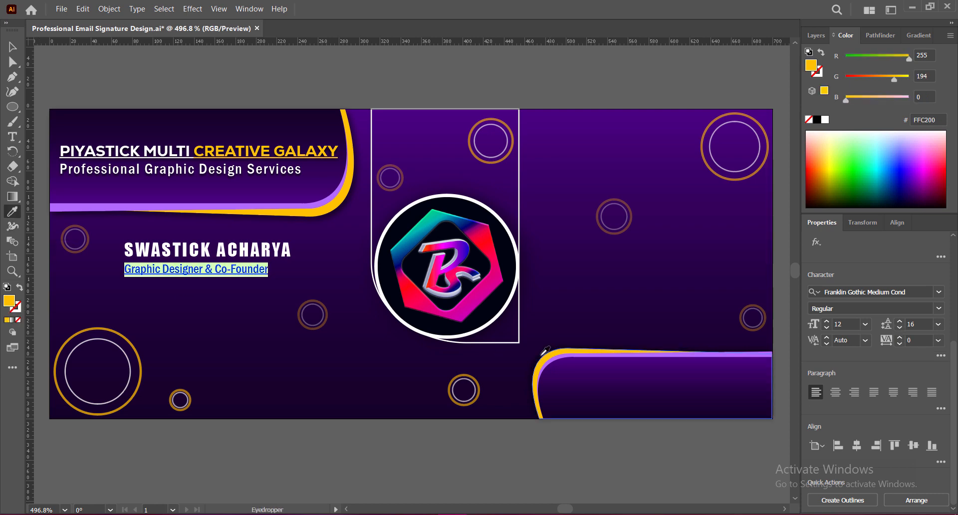
click(13, 47)
Enlarge the name and title block, move it down-left, and tighten the title's line spacing
click(200, 82)
drag(265, 250, 244, 260)
drag(271, 270, 338, 270)
drag(289, 259, 271, 271)
double_click(265, 295)
triple_click(265, 295)
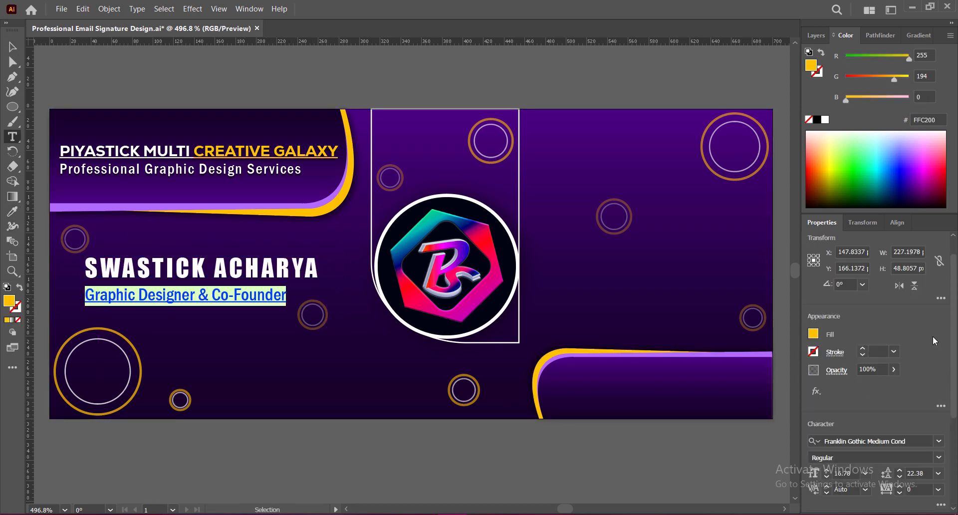
scroll(933, 336, down, 3)
click(900, 328)
click(900, 328)
key(Escape)
click(310, 433)
Fine-tune the name block's position with nudges and shrink it slightly
click(284, 277)
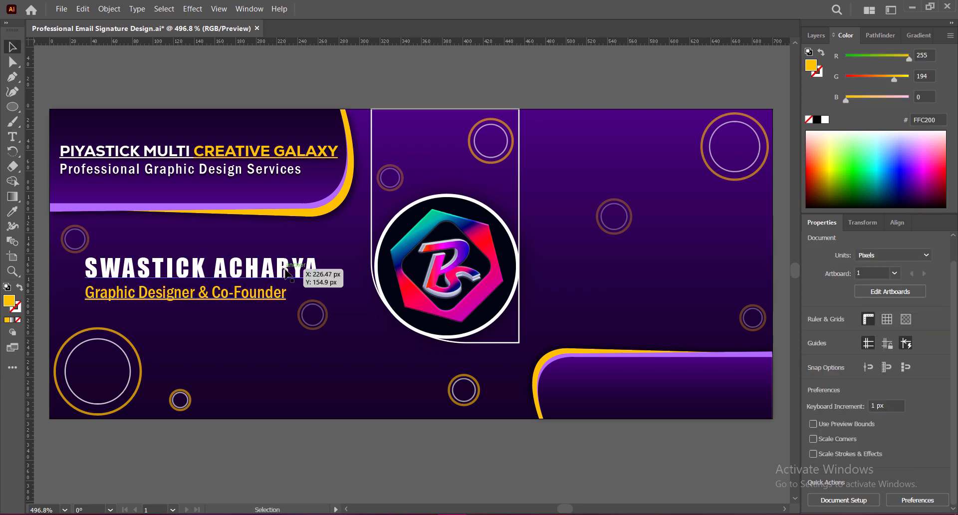
key(Up)
key(Up)
key(Up)
key(Right)
key(Right)
key(Right)
key(Right)
key(Right)
key(Right)
key(Right)
key(Right)
key(Up)
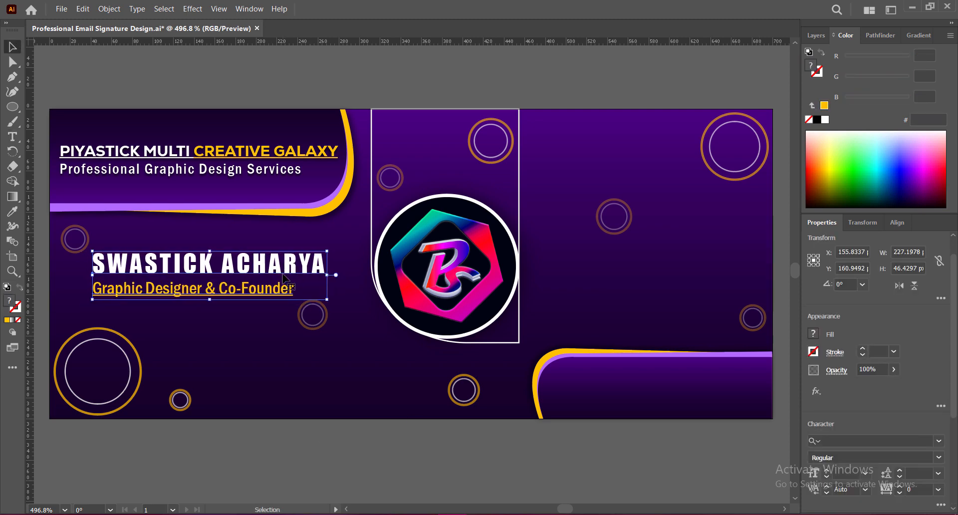
key(Left)
key(Left)
drag(327, 276, 302, 274)
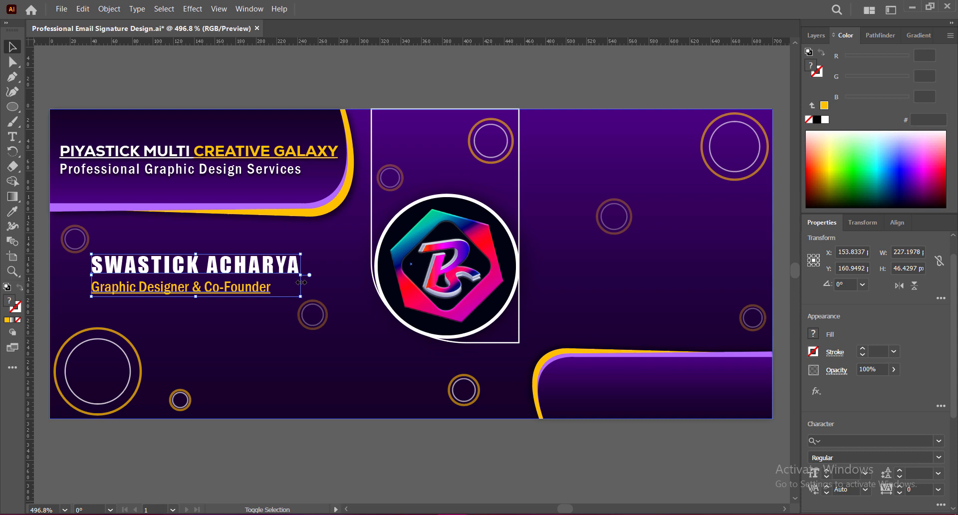
click(337, 424)
click(235, 266)
key(Down)
key(Down)
key(Down)
key(Down)
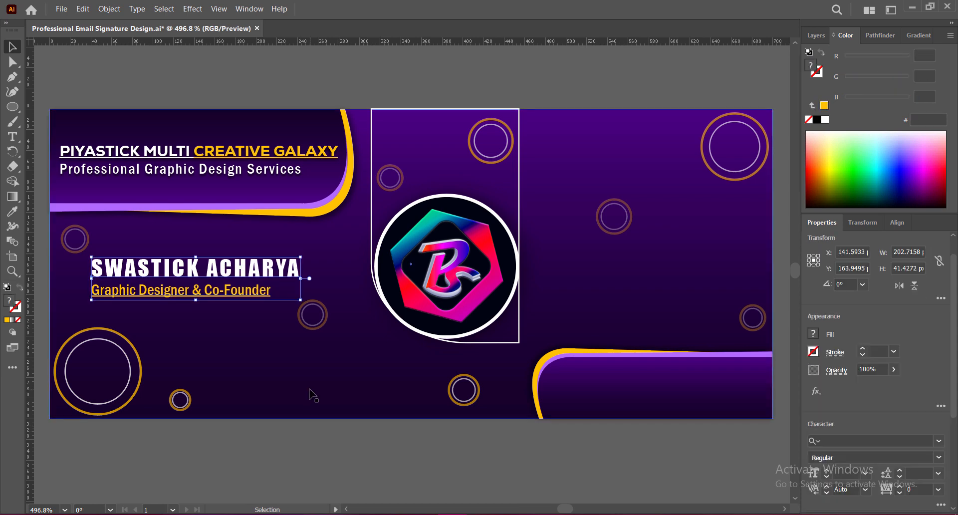
Add a drop shadow with a larger vertical offset to the name block
click(192, 9)
mouse_move(225, 170)
click(341, 171)
click(601, 182)
click(642, 252)
click(481, 467)
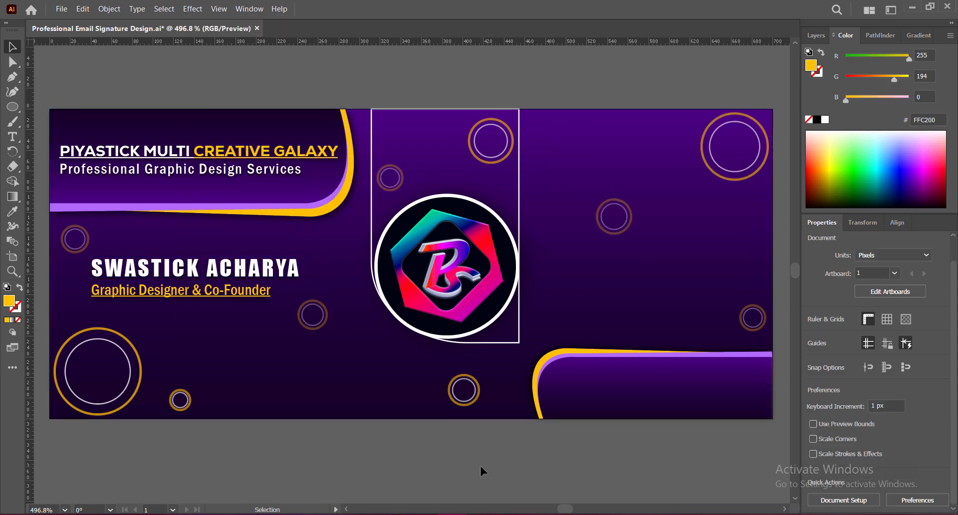
Save, then add the text 'Follow Us On:' to the right of the logo
key(ctrl+s)
key(t)
click(589, 318)
text(Follow Us On:)
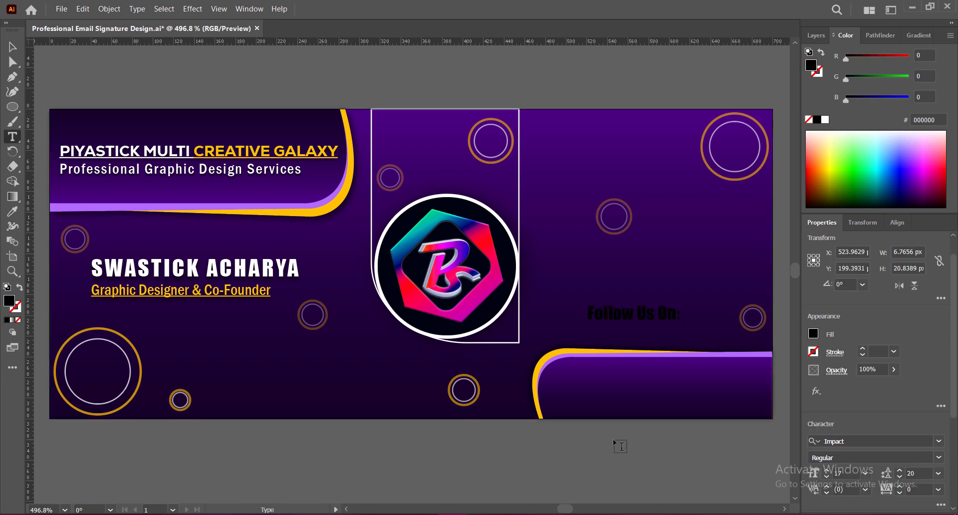
key(Escape)
Copy the name's white style onto the heading, set tracking 0, and place it above the band
key(i)
click(194, 269)
key(v)
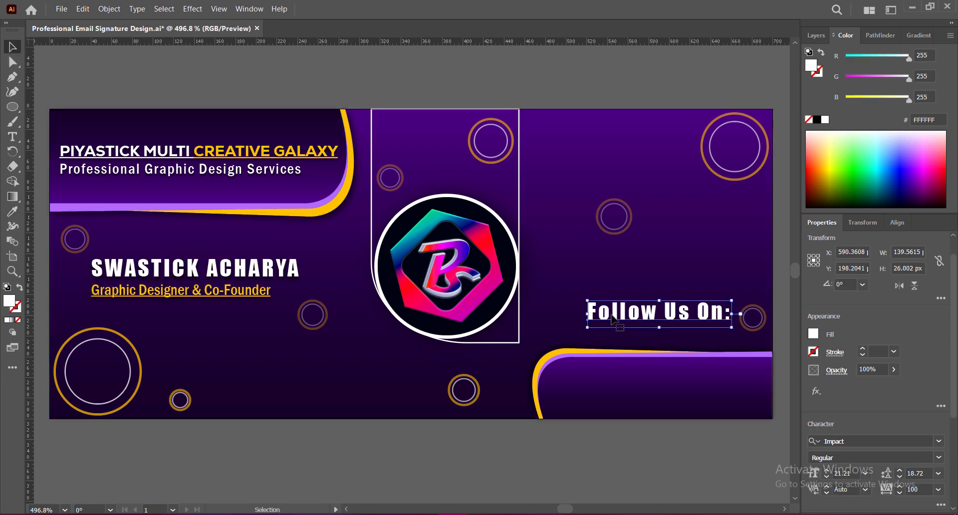
scroll(939, 343, down, 5)
click(939, 342)
click(919, 418)
click(827, 328)
click(828, 327)
click(827, 328)
click(827, 327)
drag(649, 317, 718, 340)
Underline the 'Follow Us On:' heading and enlarge it to 21 pt
click(941, 356)
click(726, 336)
click(827, 322)
click(827, 322)
click(827, 322)
click(778, 300)
Add a drop shadow to the heading, nudge it up and right, and save
click(193, 9)
click(225, 34)
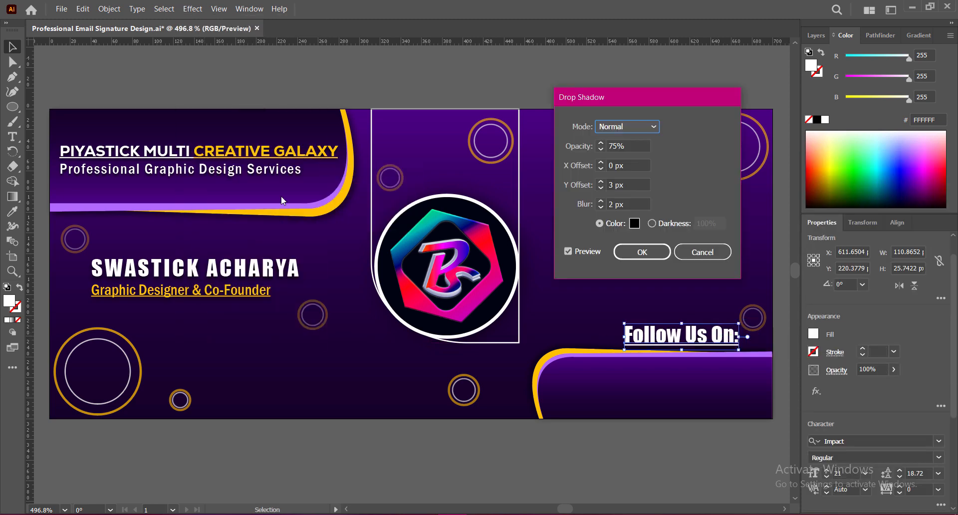
click(641, 252)
click(713, 401)
click(727, 338)
key(Up)
key(Right)
click(705, 463)
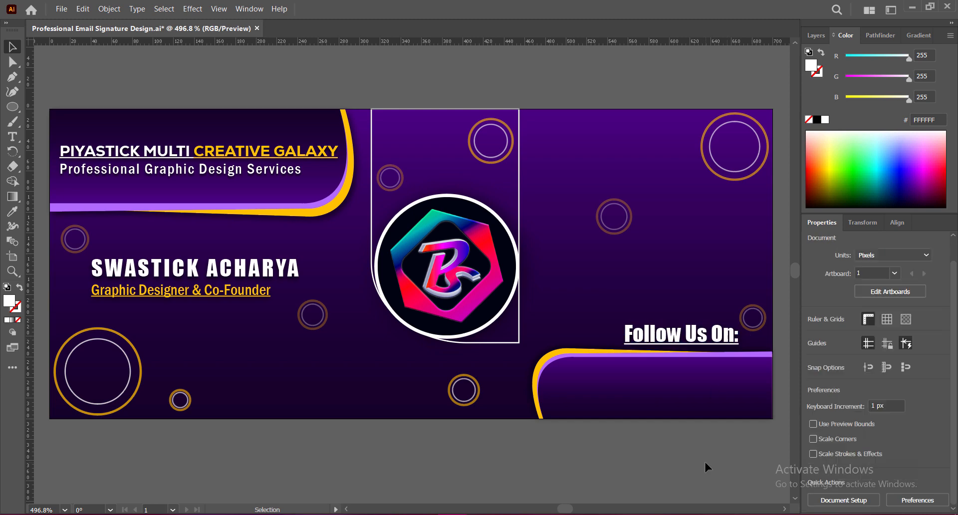
key(ctrl+s)
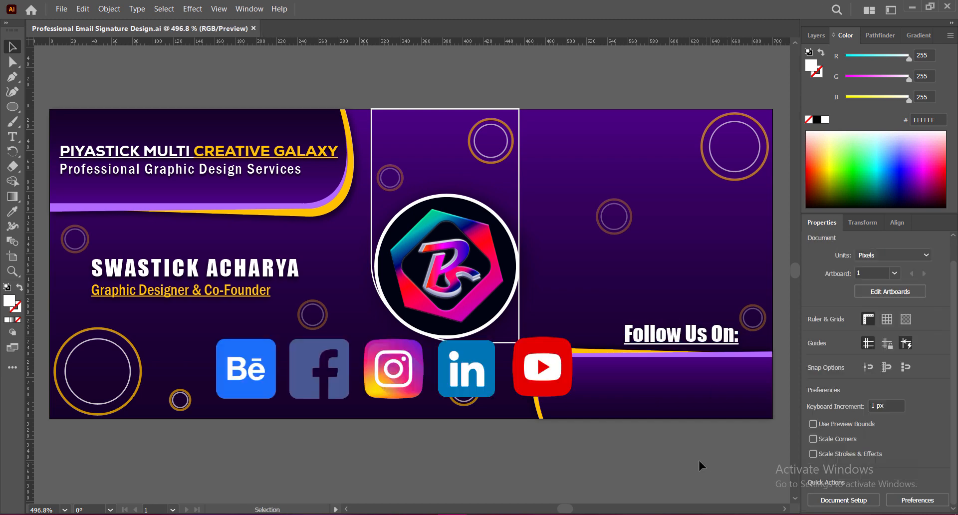
Move YouTube beside the name, Facebook and Instagram right of the logo, Behance and LinkedIn lower left
click(253, 355)
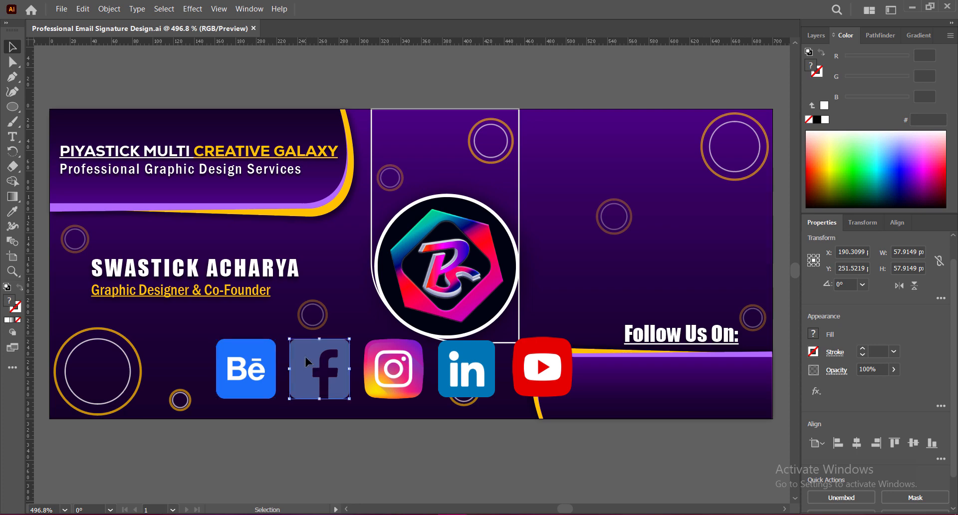
click(474, 362)
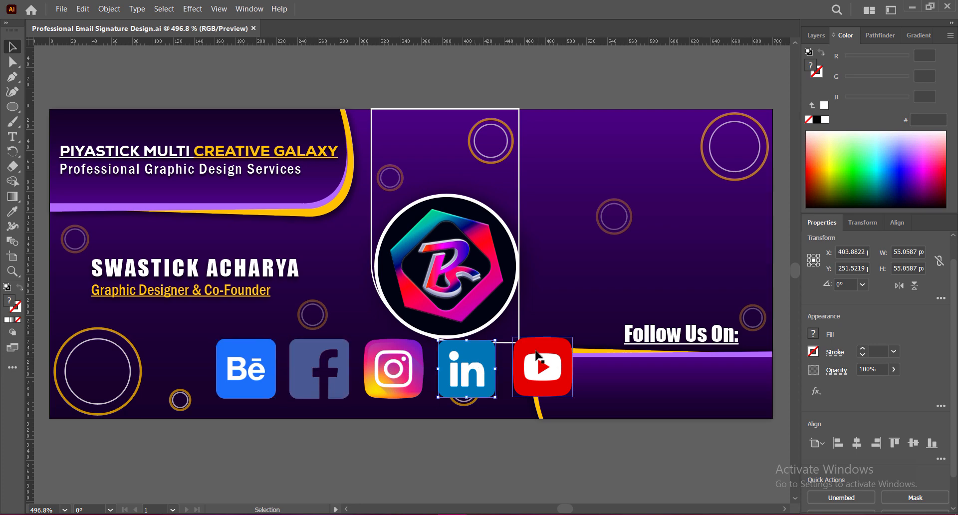
drag(537, 356, 321, 259)
drag(312, 349, 570, 278)
drag(391, 356, 644, 285)
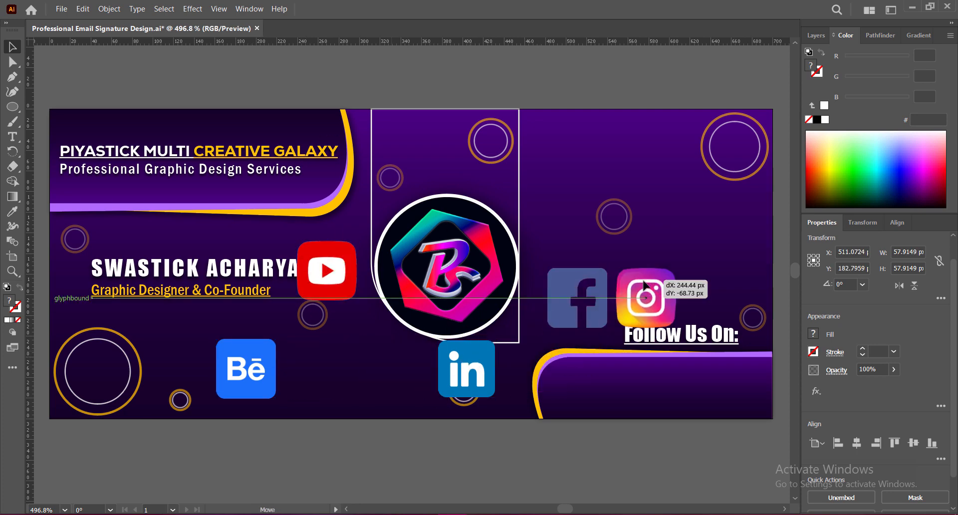
drag(473, 358, 320, 358)
drag(253, 358, 224, 357)
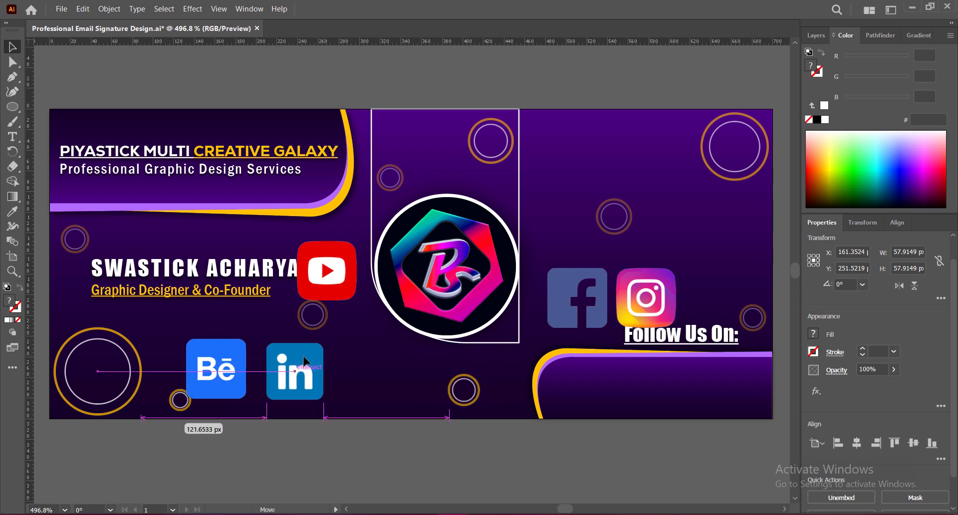